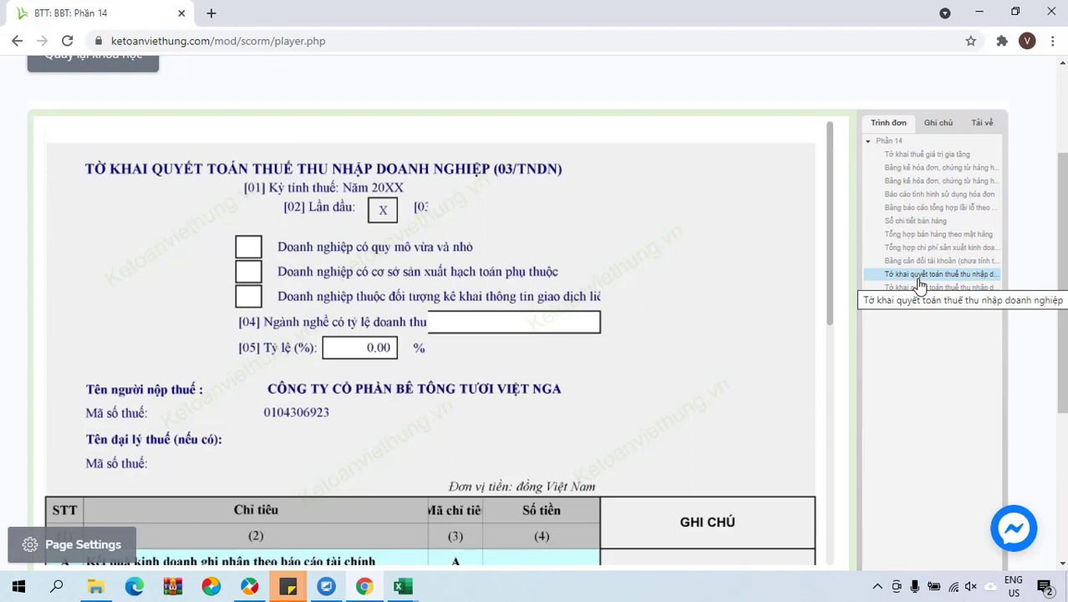
# Switch from the course's sample 03/TNDN form to the MISA SME.NET 2021 window.
pyautogui.moveTo(250, 594)
pyautogui.click(268, 557)
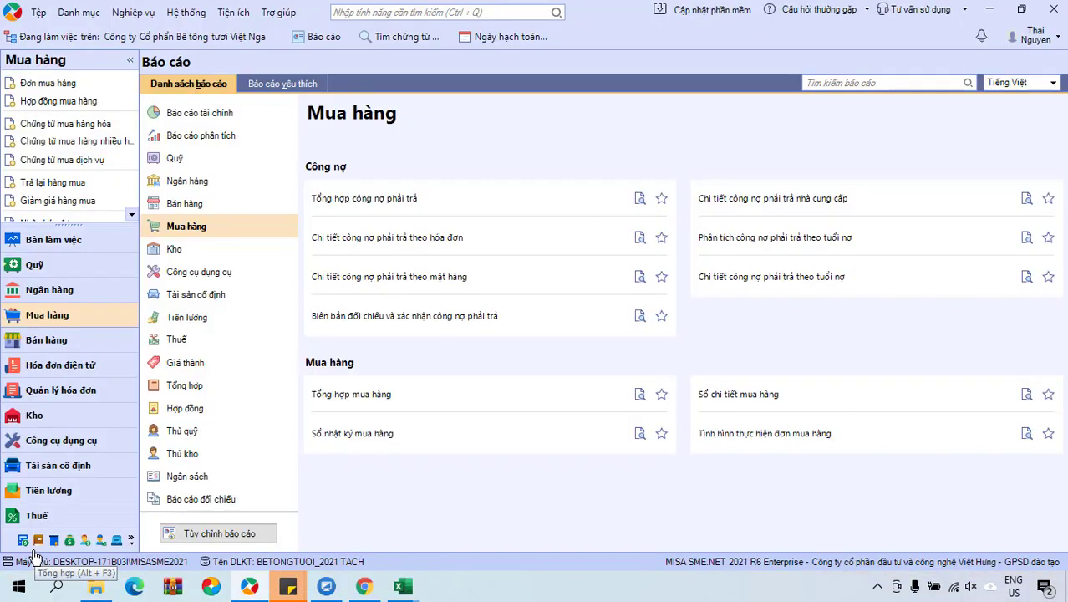
# In the Thuế module, start a new 'Quyết toán thuế TNDN năm (03/TNDN)' declaration.
pyautogui.click(31, 515)
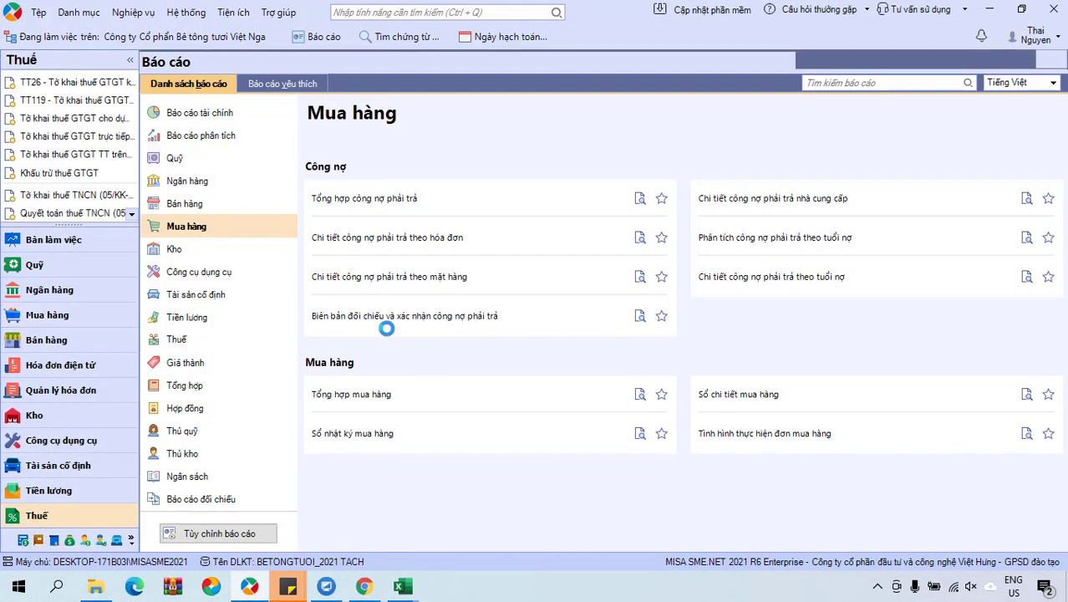
pyautogui.click(131, 215)
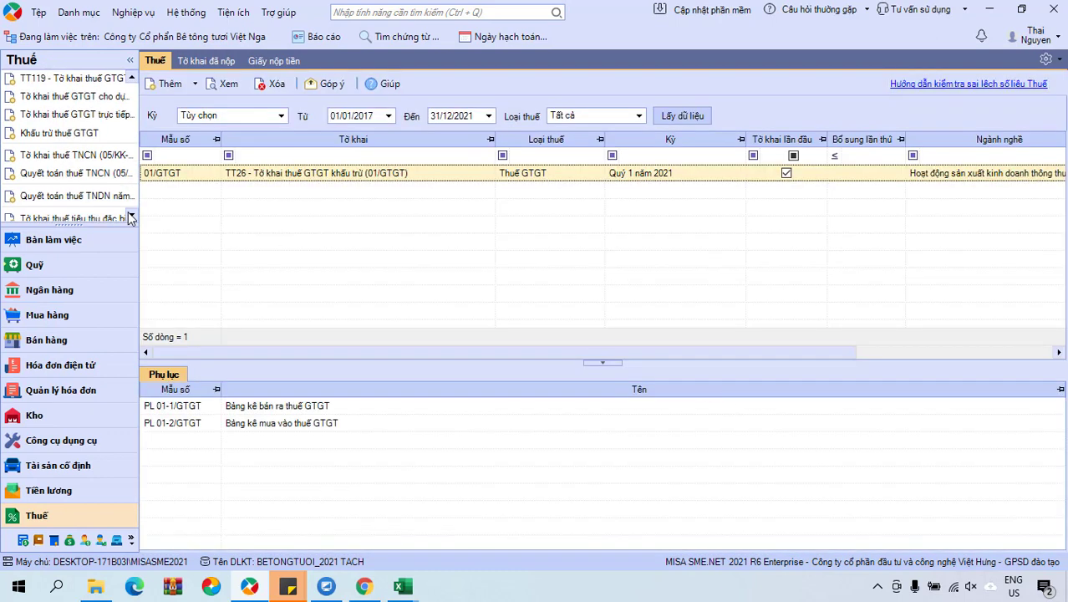
pyautogui.click(78, 201)
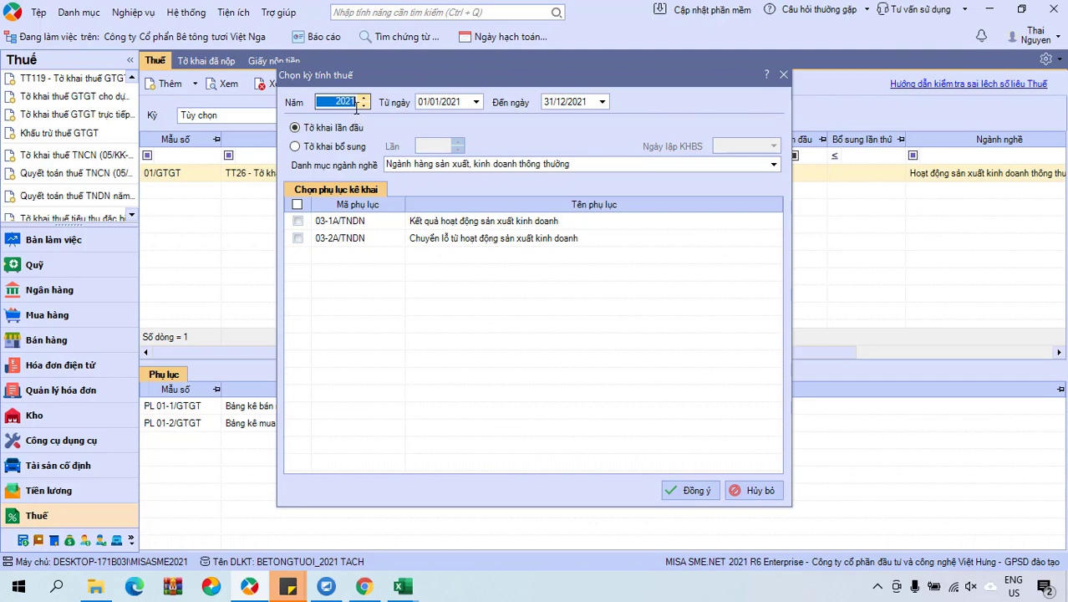
# Create the 2021 declaration with the 03-1A/TNDN business results appendix included.
pyautogui.moveTo(357, 101); pyautogui.dragTo(329, 102)
pyautogui.click(295, 221)
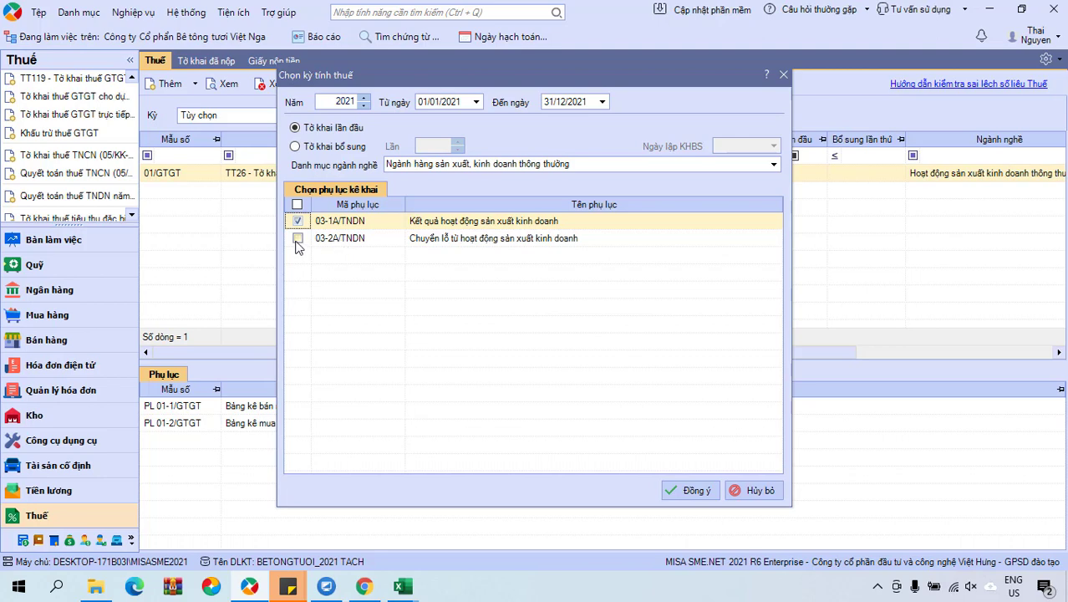
pyautogui.click(693, 488)
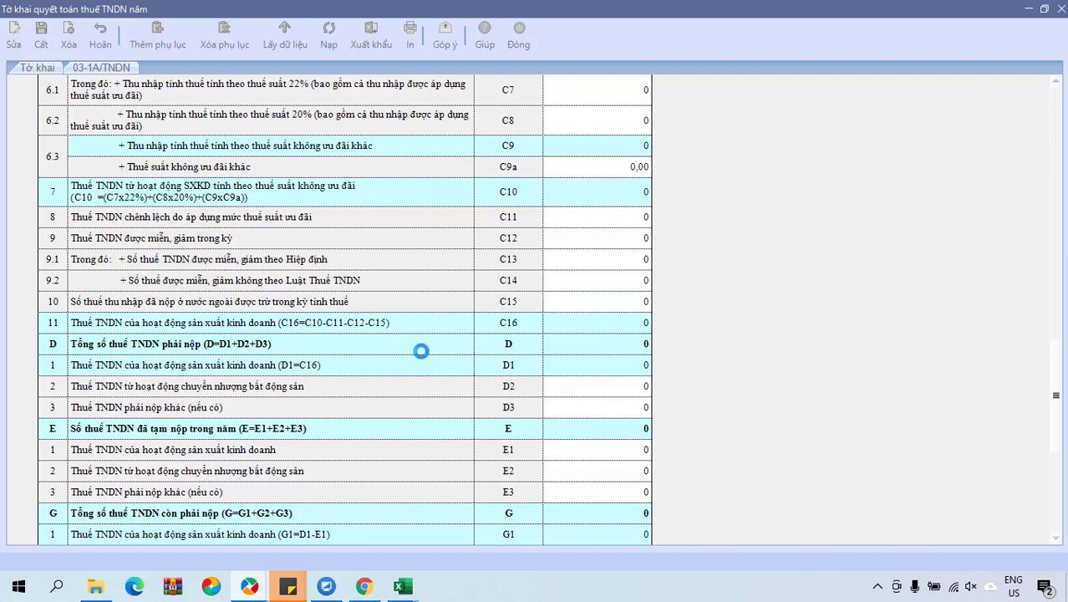
# Scroll the Tờ khai sheet back to the top and view the 03-1A/TNDN appendix.
pyautogui.scroll(10, 393, 288)
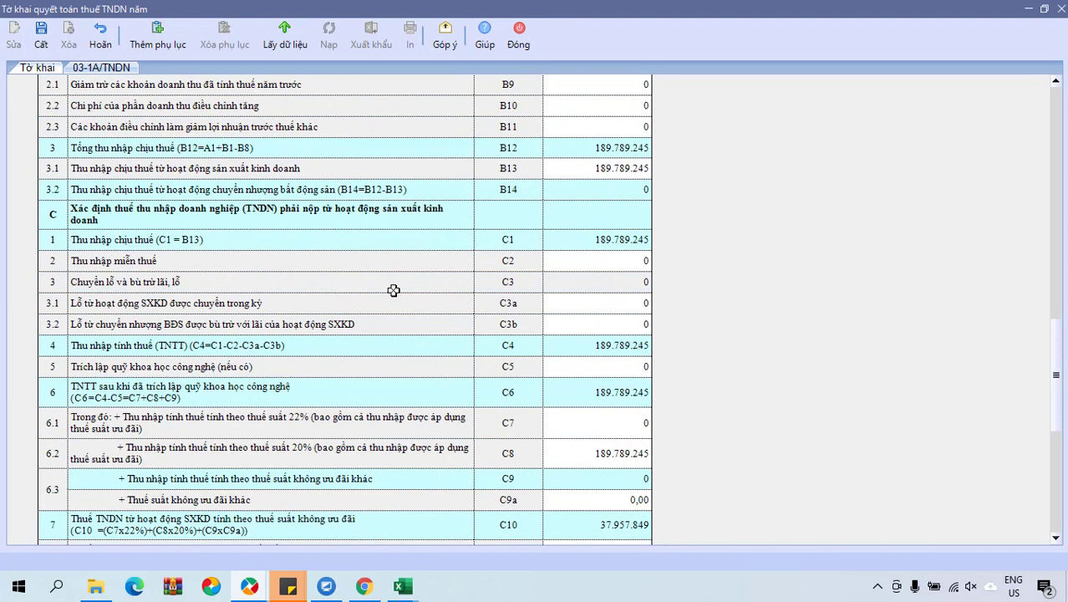
pyautogui.scroll(3, 393, 288)
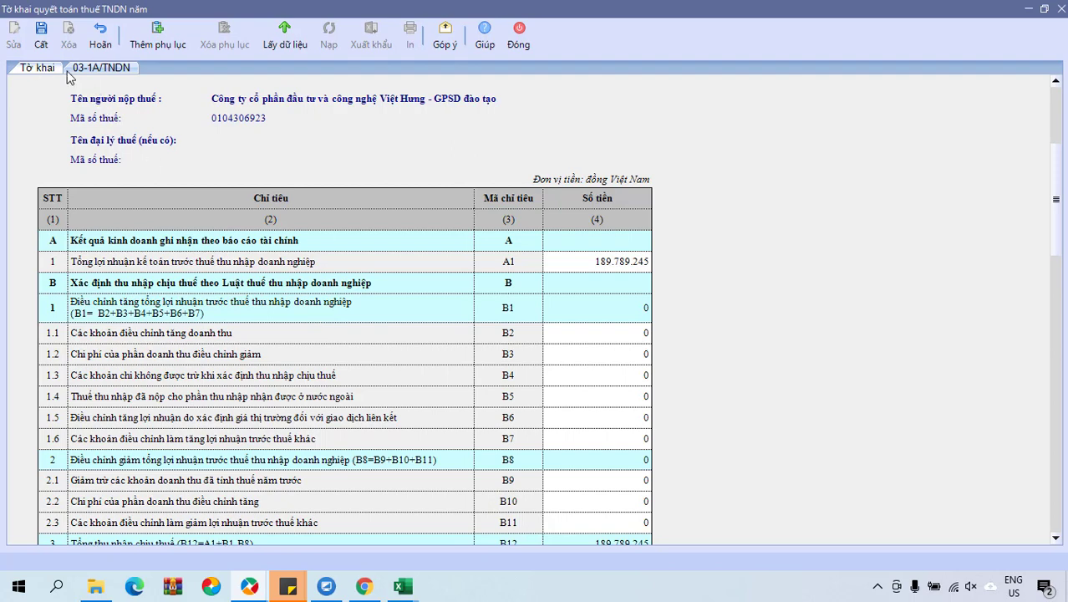
pyautogui.click(74, 70)
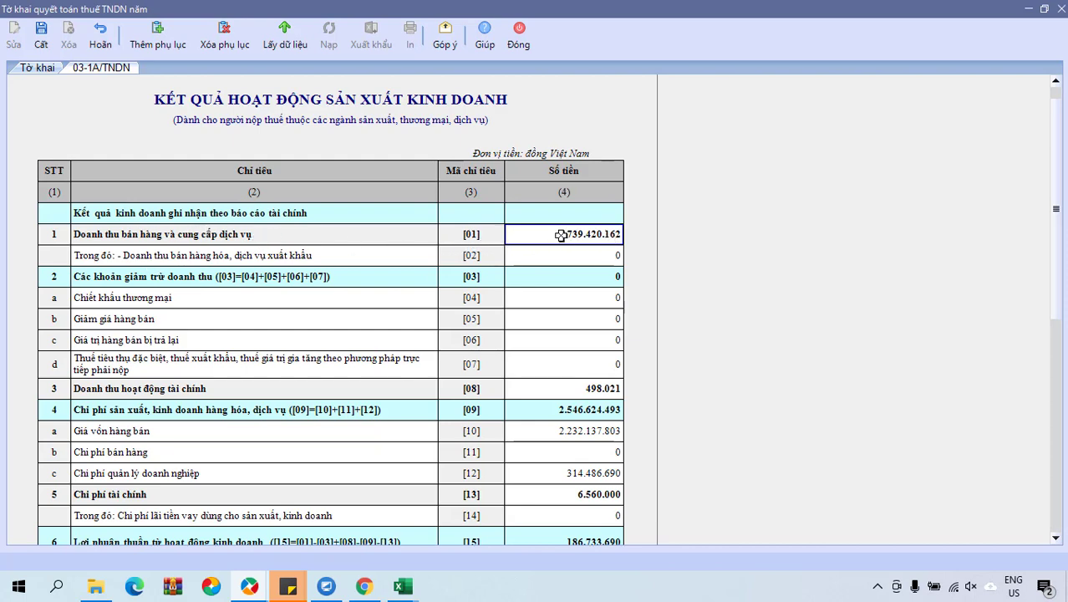
# Confirm account 511 revenue 2,739,420,162 in the Excel trial balance, then return to MISA.
pyautogui.moveTo(402, 586)
pyautogui.click(461, 473)
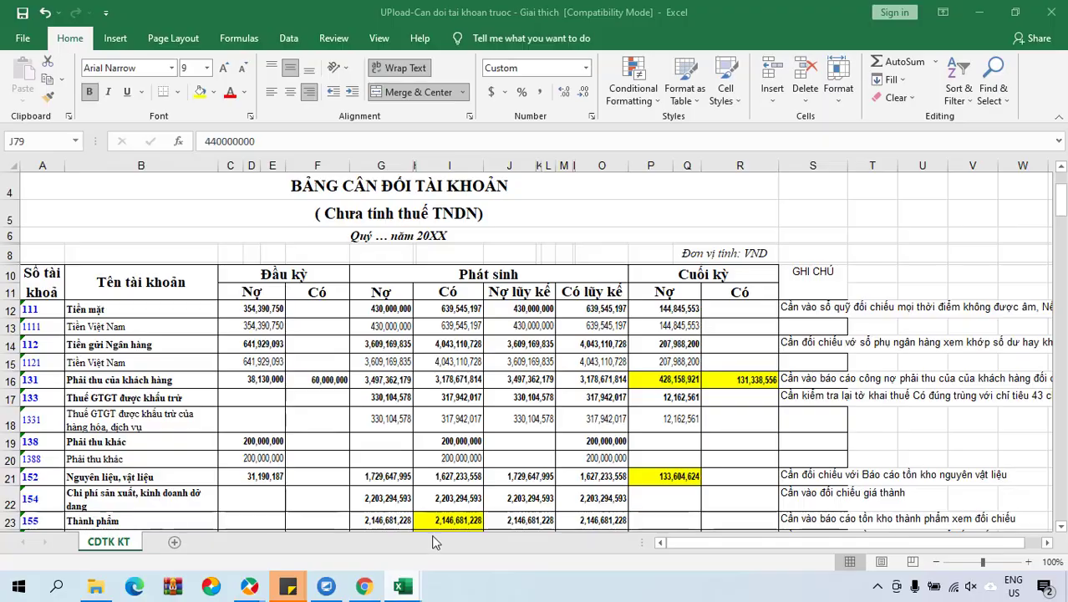
pyautogui.scroll(-3, 496, 474)
pyautogui.scroll(-14, 496, 474)
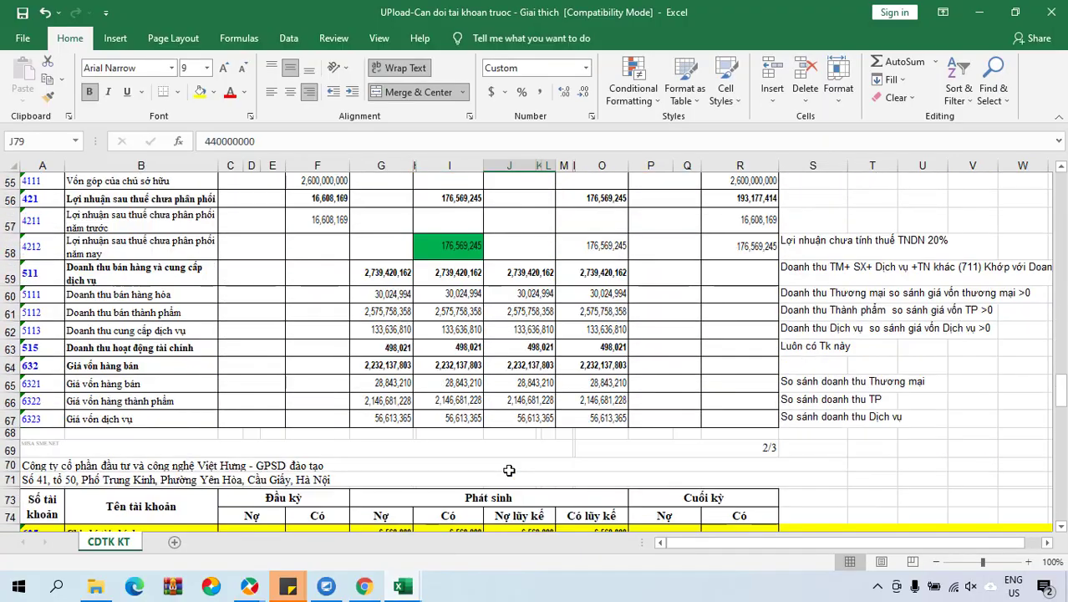
pyautogui.scroll(-1, 457, 413)
pyautogui.scroll(3, 457, 413)
pyautogui.click(443, 266)
pyautogui.moveTo(365, 585)
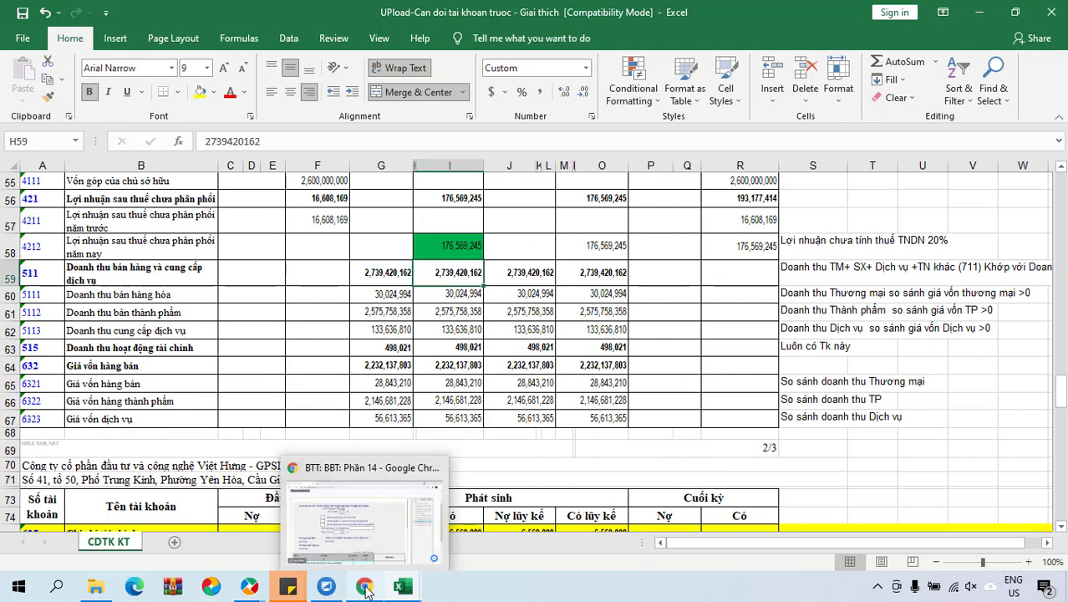
pyautogui.click(364, 509)
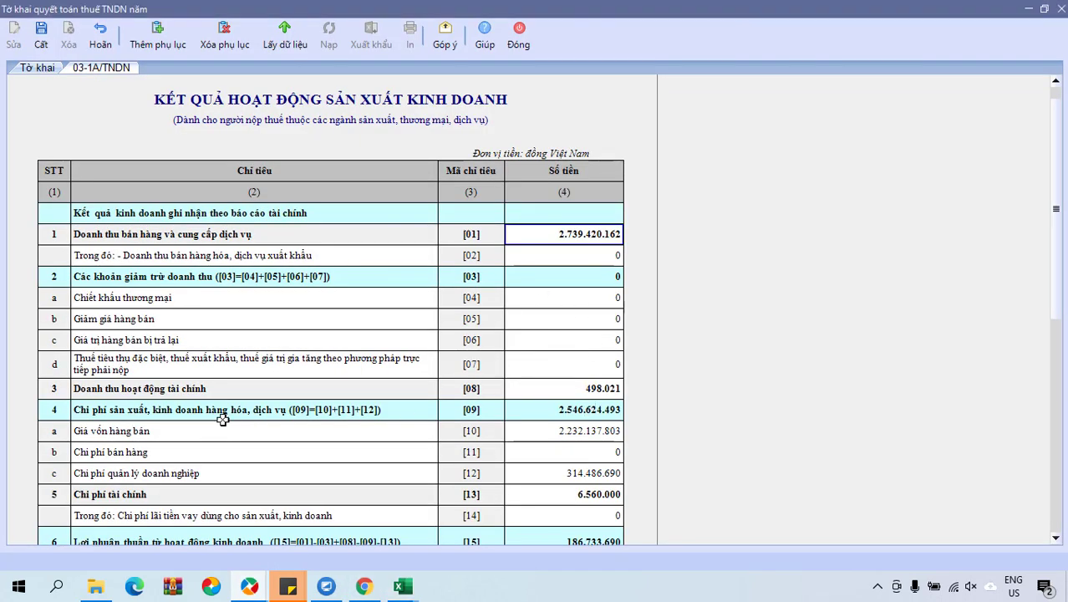
# Review appendix amounts [08], [10] and [12], then bring back the UPload trial balance workbook.
pyautogui.click(569, 388)
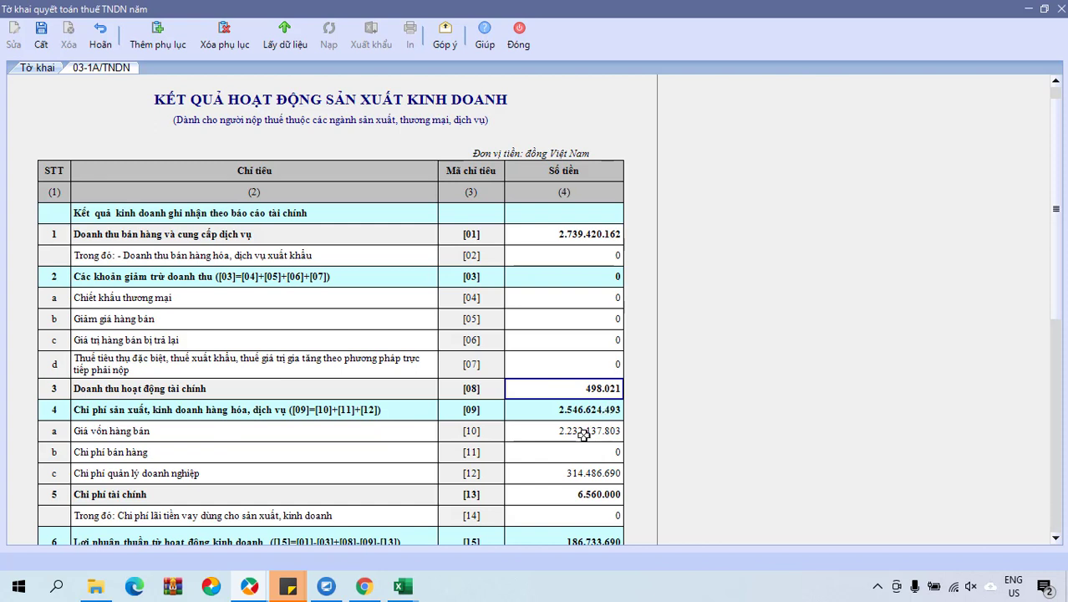
pyautogui.click(605, 430)
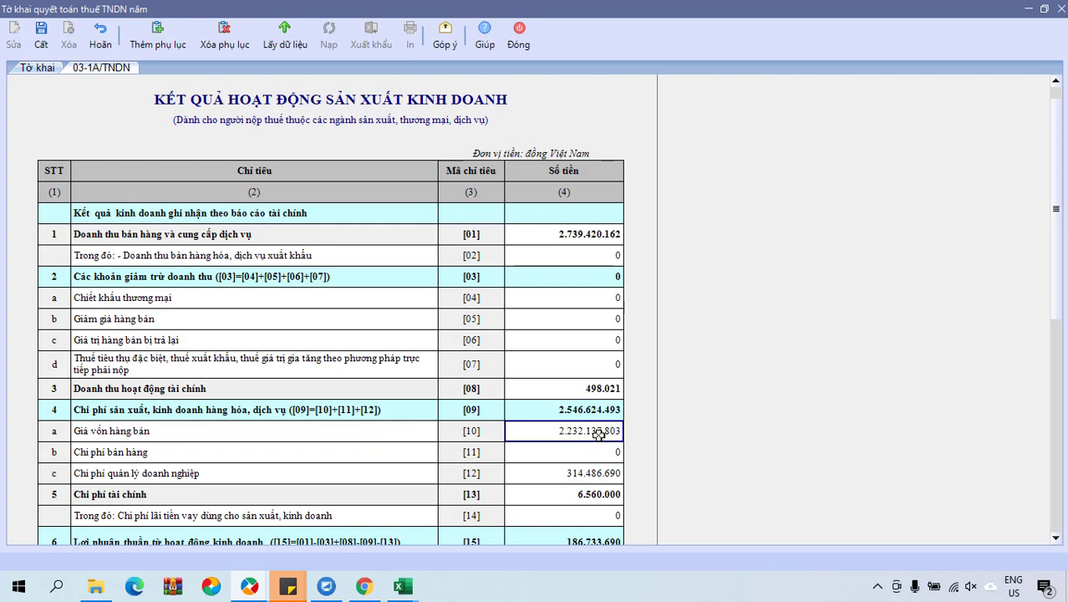
pyautogui.click(580, 472)
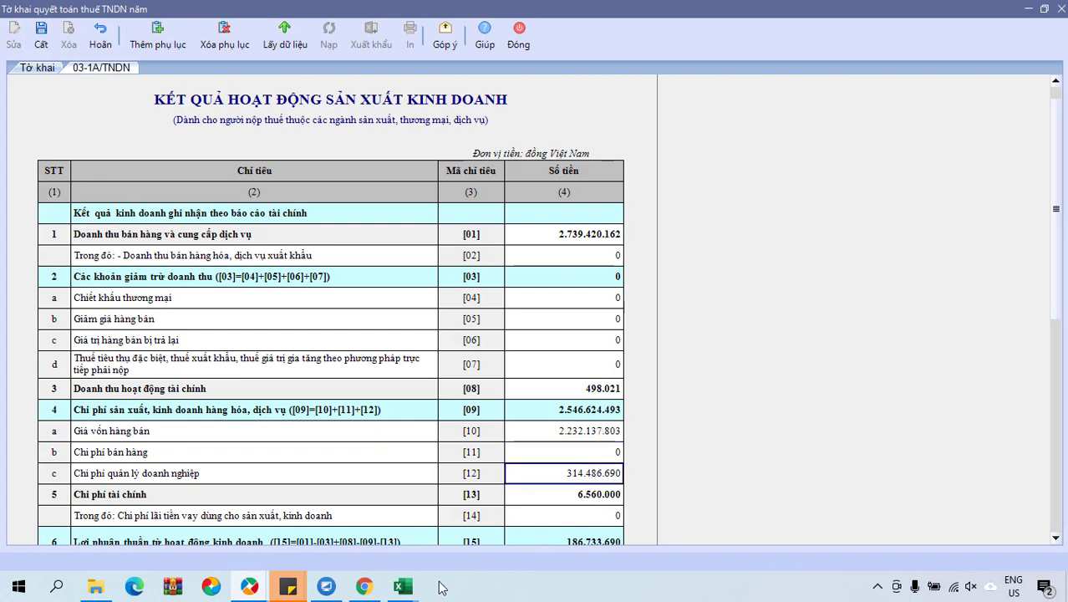
pyautogui.moveTo(409, 587)
pyautogui.click(450, 533)
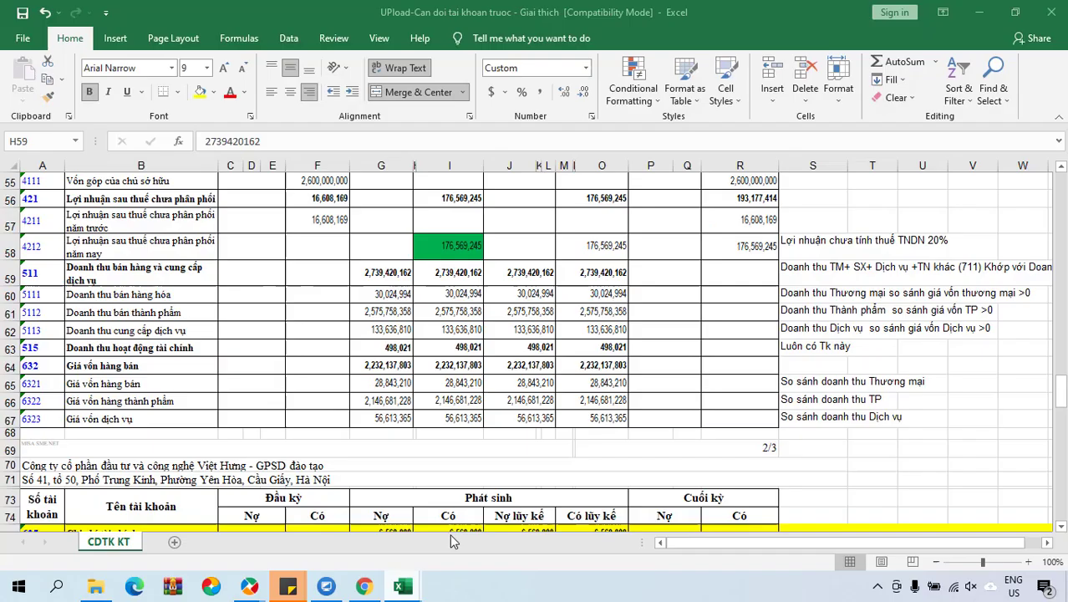
# Compare account 642's 327,706,690 with 6422's 314,486,690 and copy the 642 total.
pyautogui.scroll(-2, 451, 481)
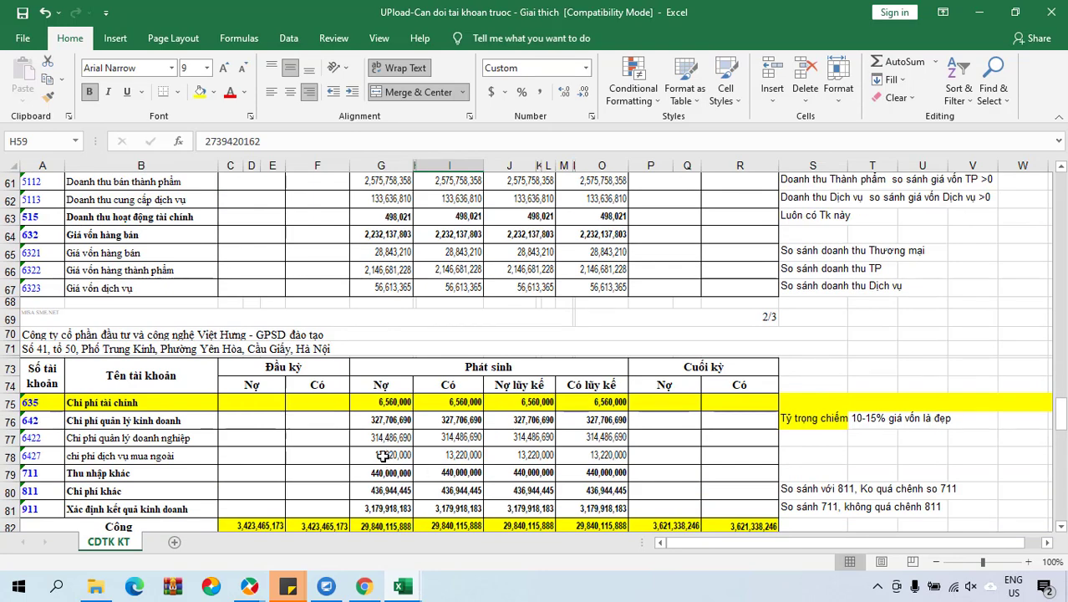
pyautogui.click(398, 422)
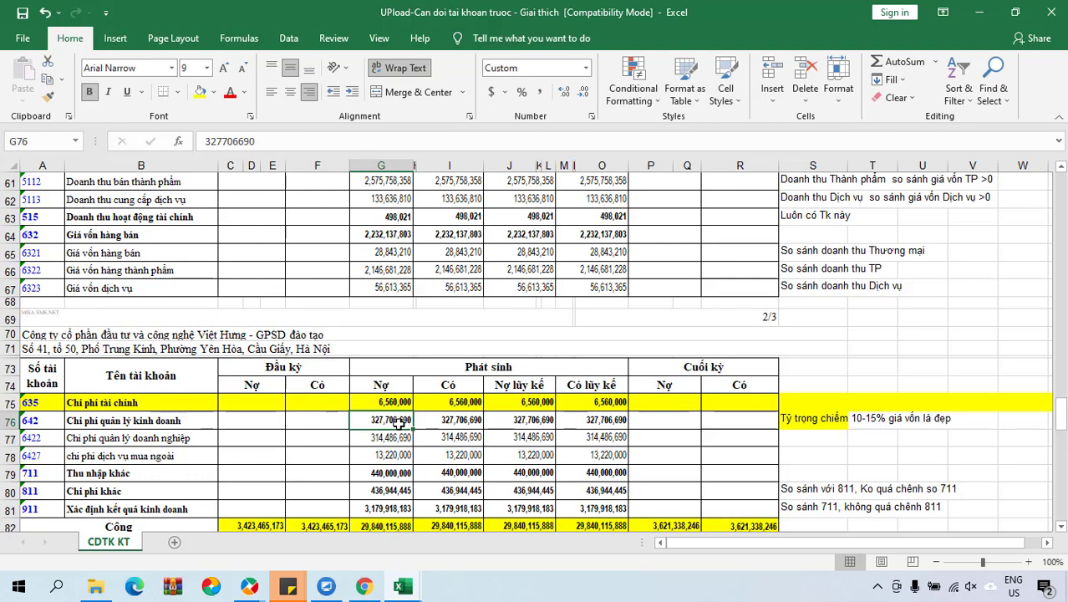
pyautogui.click(389, 436)
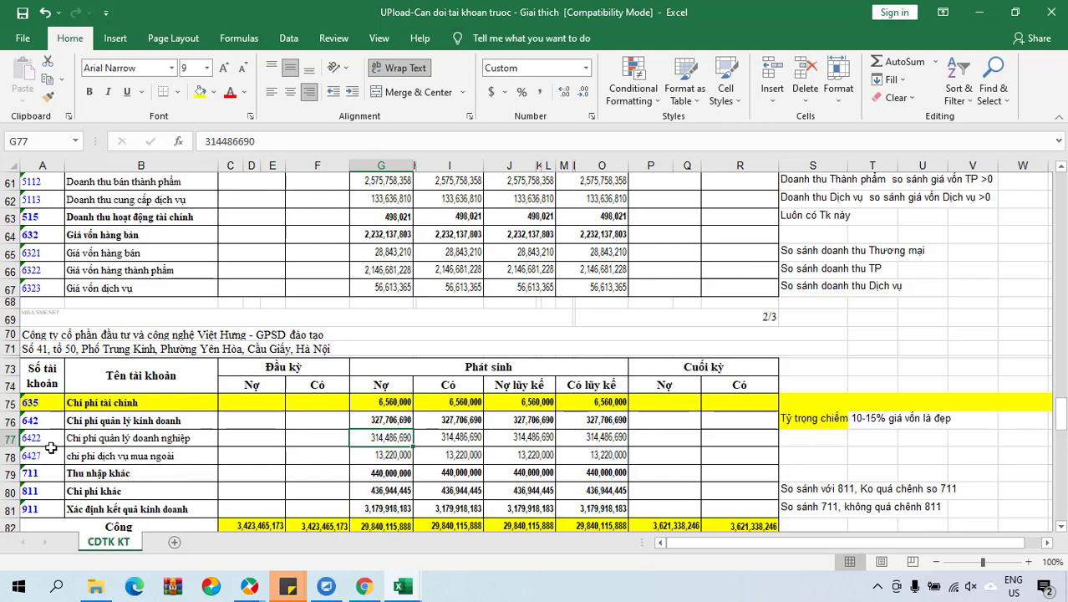
pyautogui.click(390, 420)
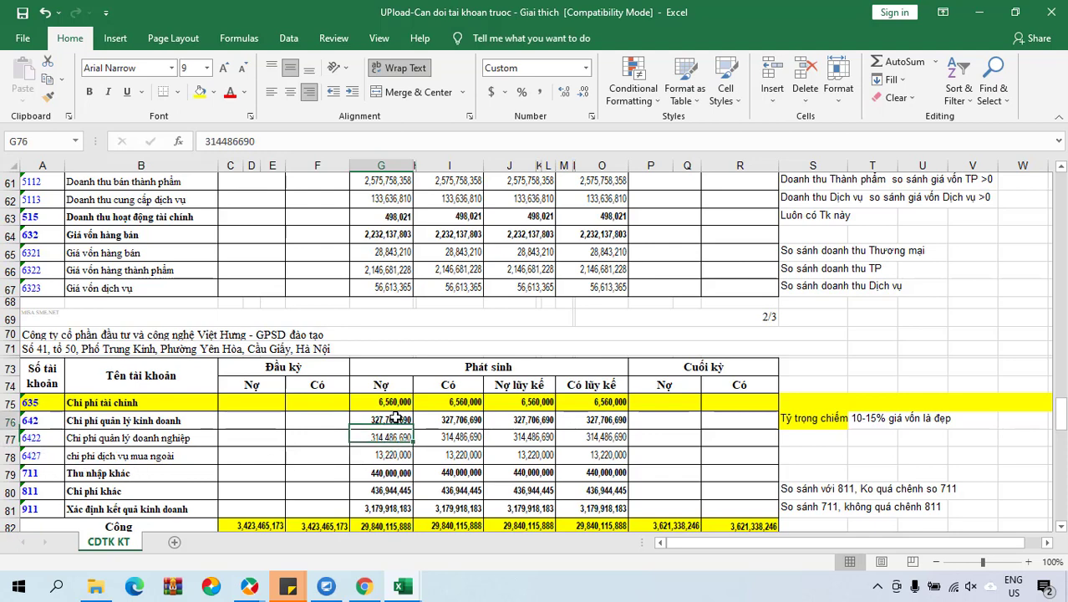
pyautogui.doubleClick(242, 142)
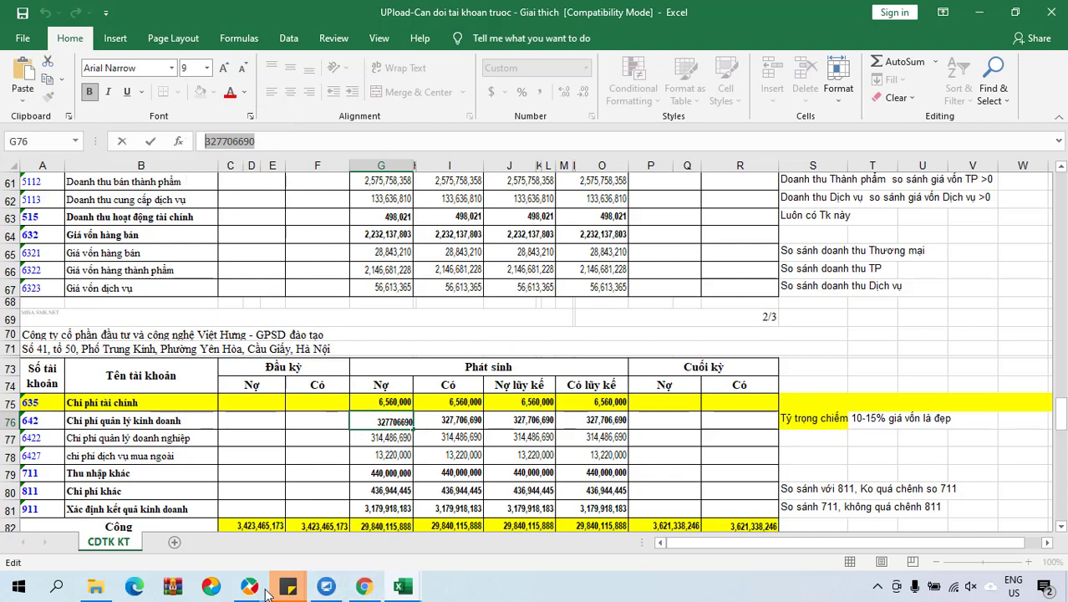
# Paste 327.706.690 into [12], check pre-tax profit [19] is 176.569.245, and return to Excel.
pyautogui.moveTo(249, 587)
pyautogui.click(305, 538)
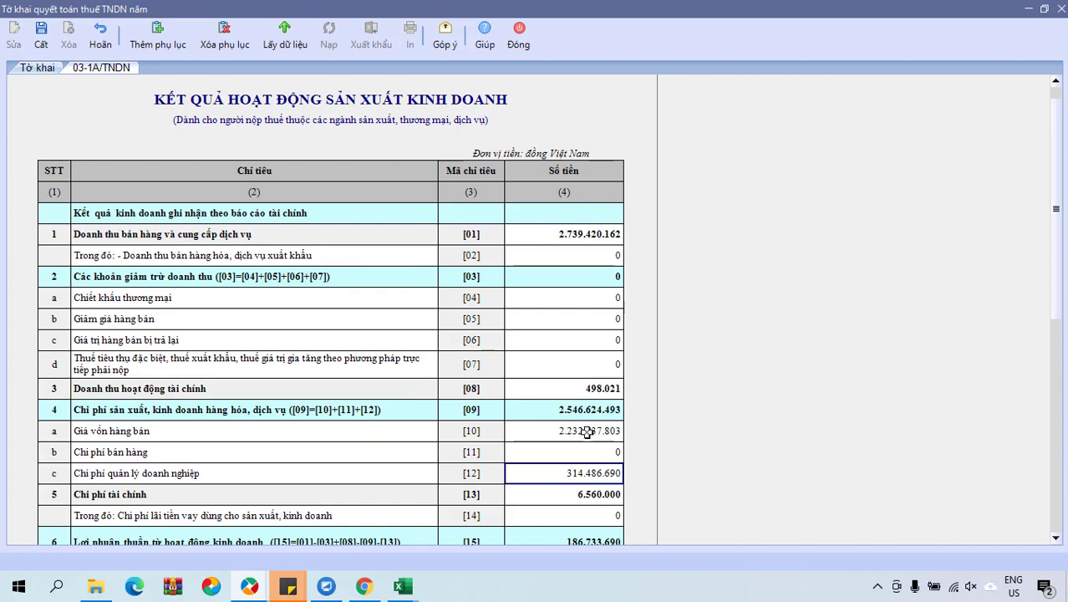
pyautogui.write('327.706.690')
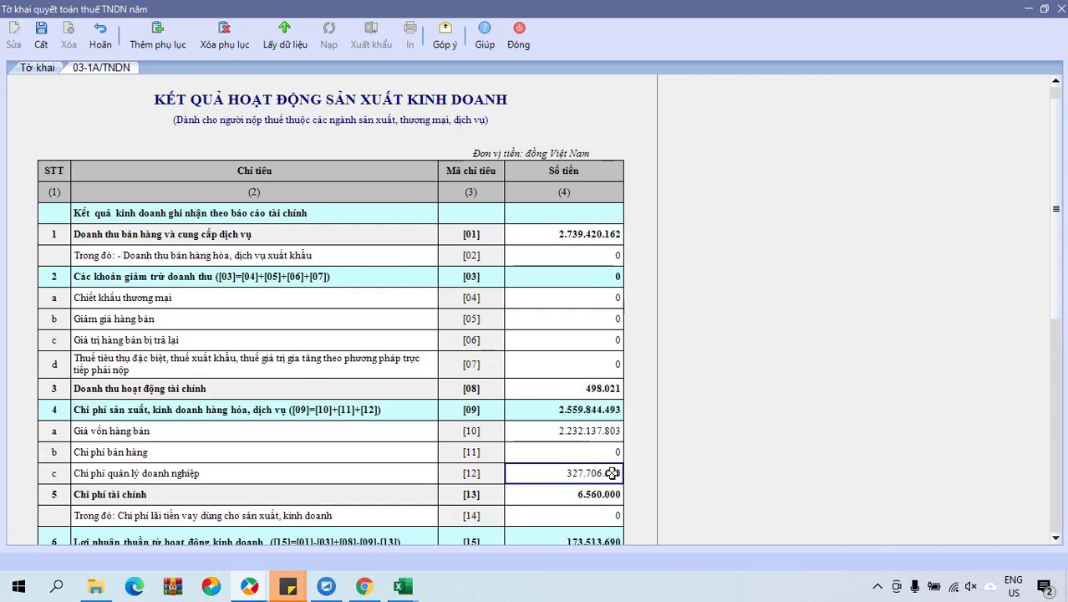
pyautogui.click(601, 495)
pyautogui.scroll(-1, 605, 493)
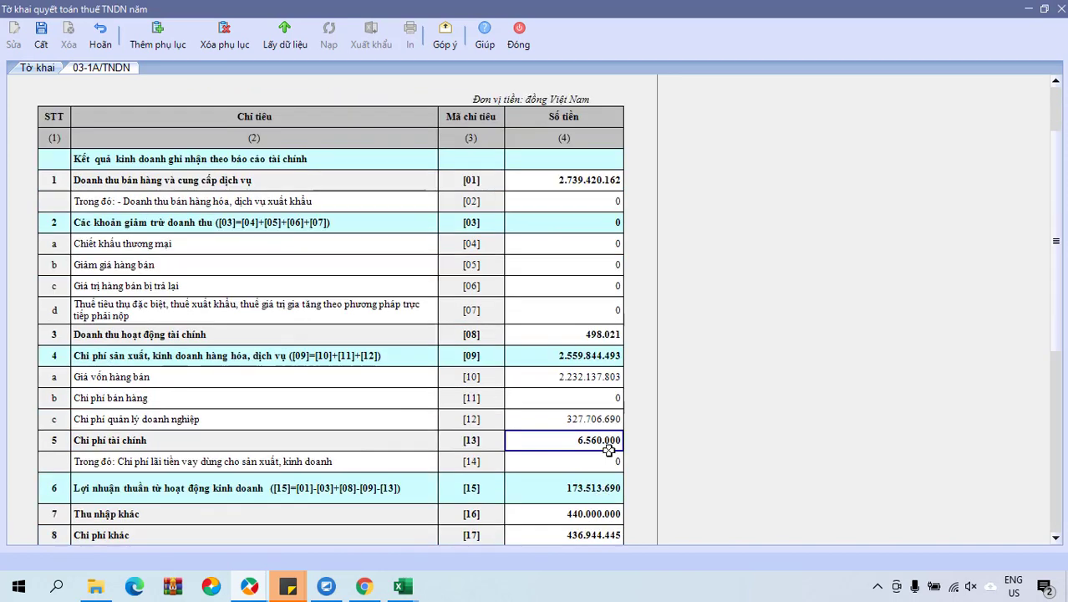
pyautogui.scroll(-2, 610, 452)
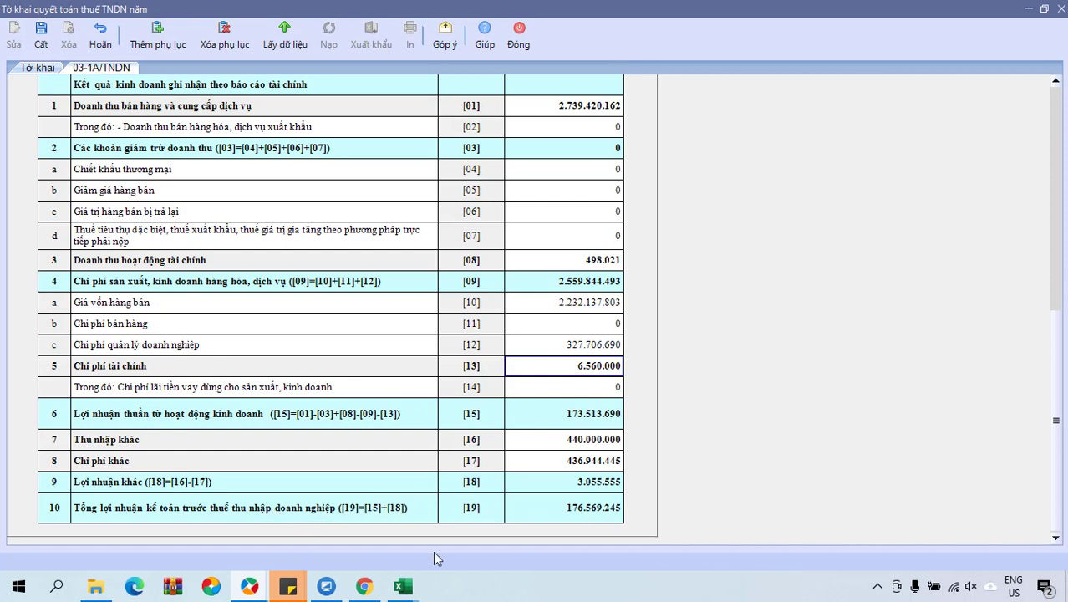
pyautogui.click(402, 586)
pyautogui.click(440, 548)
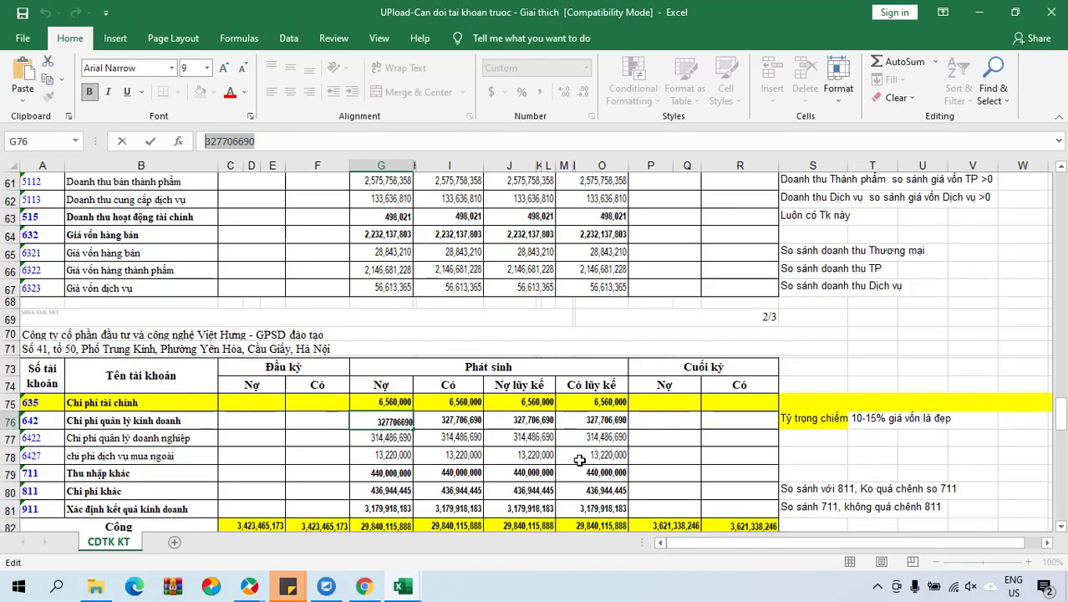
# Make the 4212 profit figure 176,569,245 in column M bold with a yellow fill.
pyautogui.scroll(10, 576, 418)
pyautogui.click(472, 360)
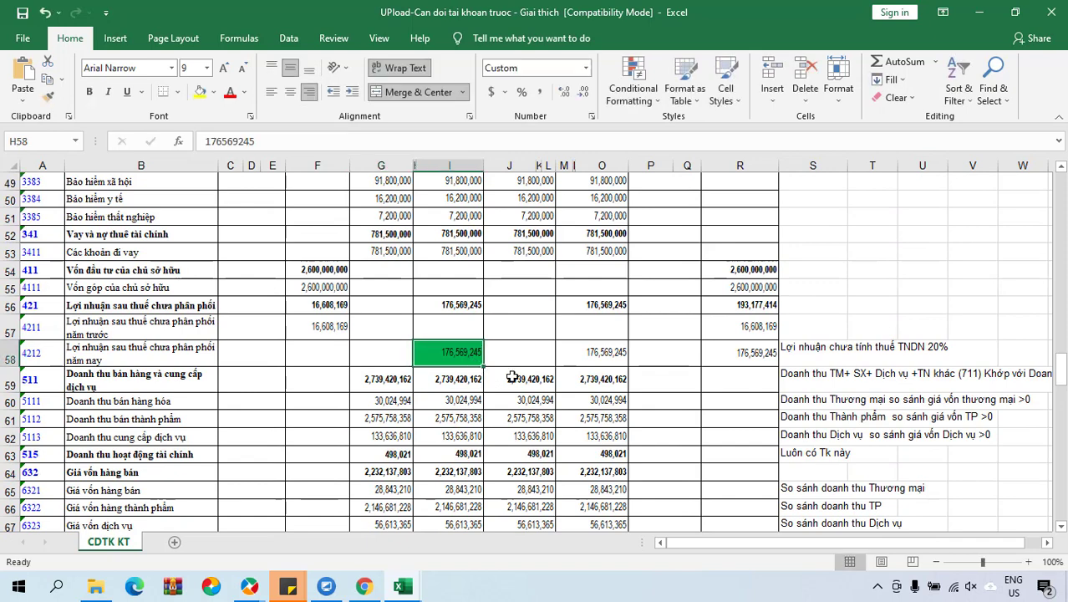
pyautogui.click(593, 354)
pyautogui.hotkey('ctrl', 'b')
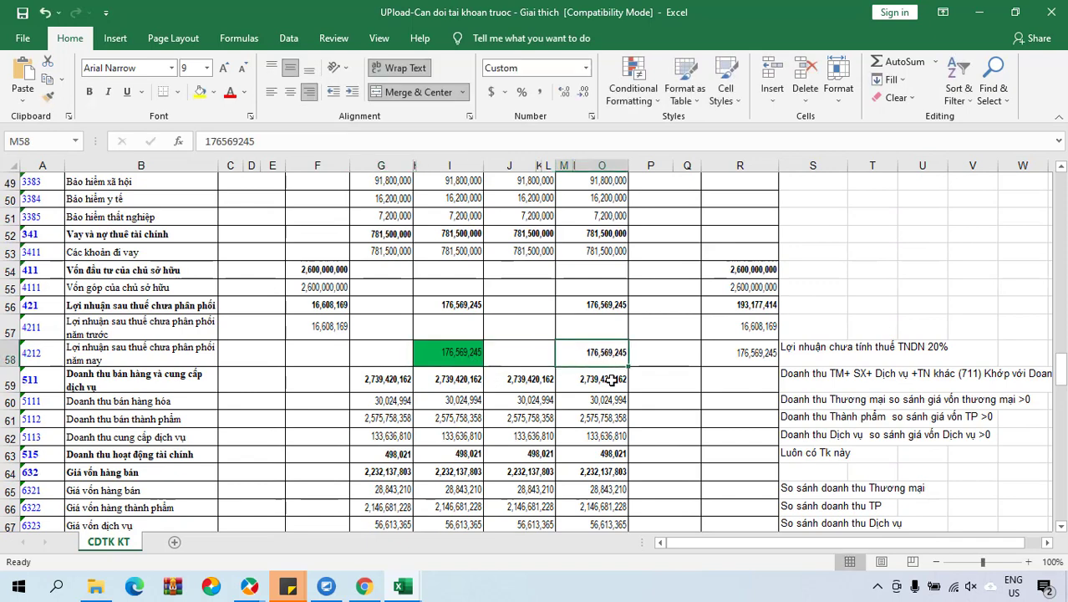
pyautogui.click(199, 92)
pyautogui.click(468, 353)
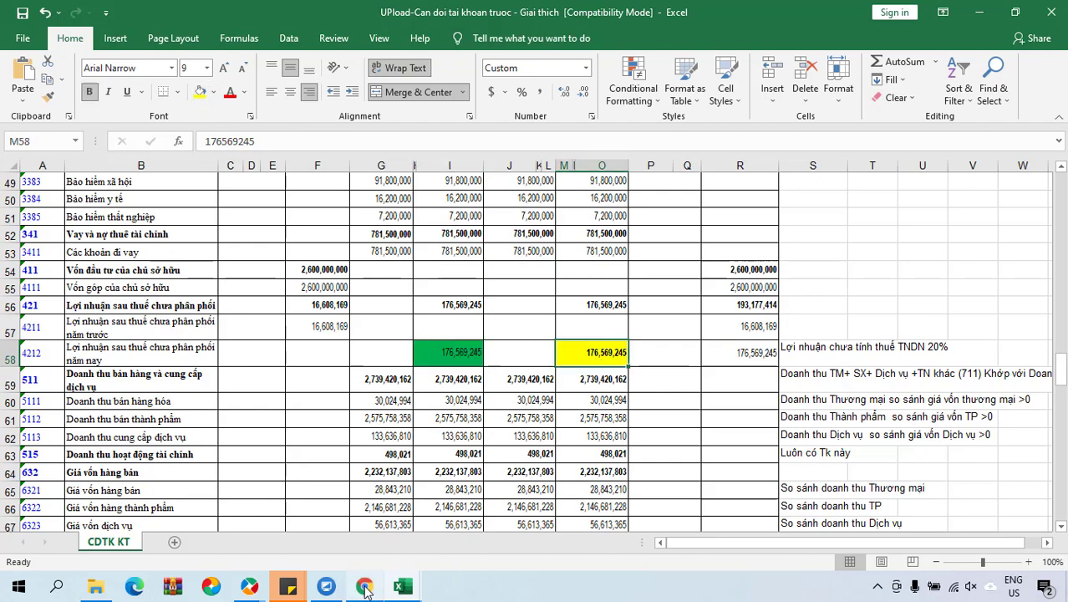
pyautogui.click(365, 585)
pyautogui.click(251, 586)
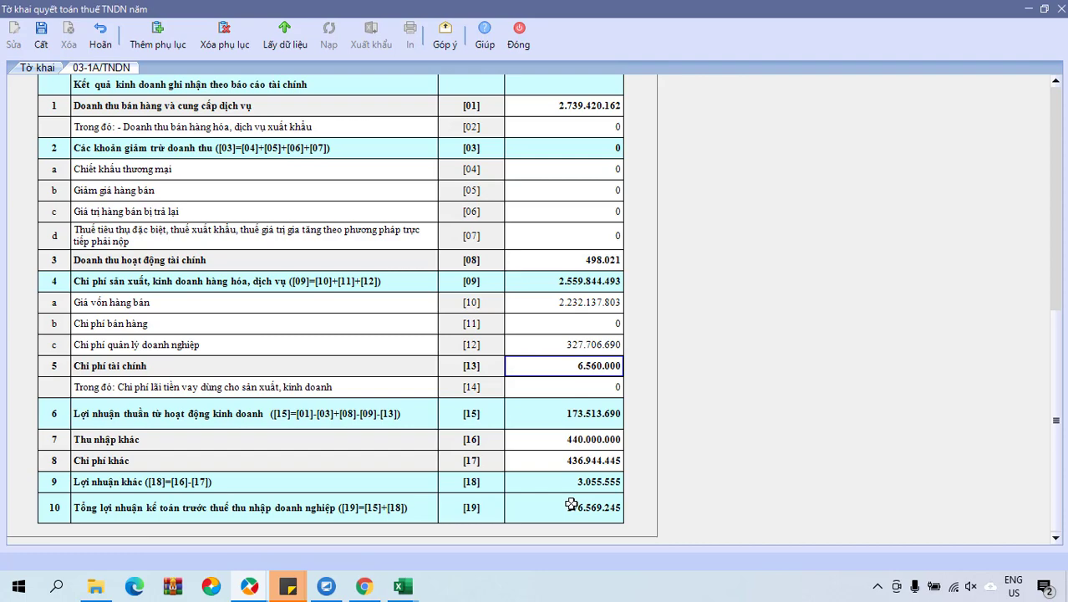
# On the Tờ khai sheet, enter the signer's name and edit the signing date.
pyautogui.click(34, 67)
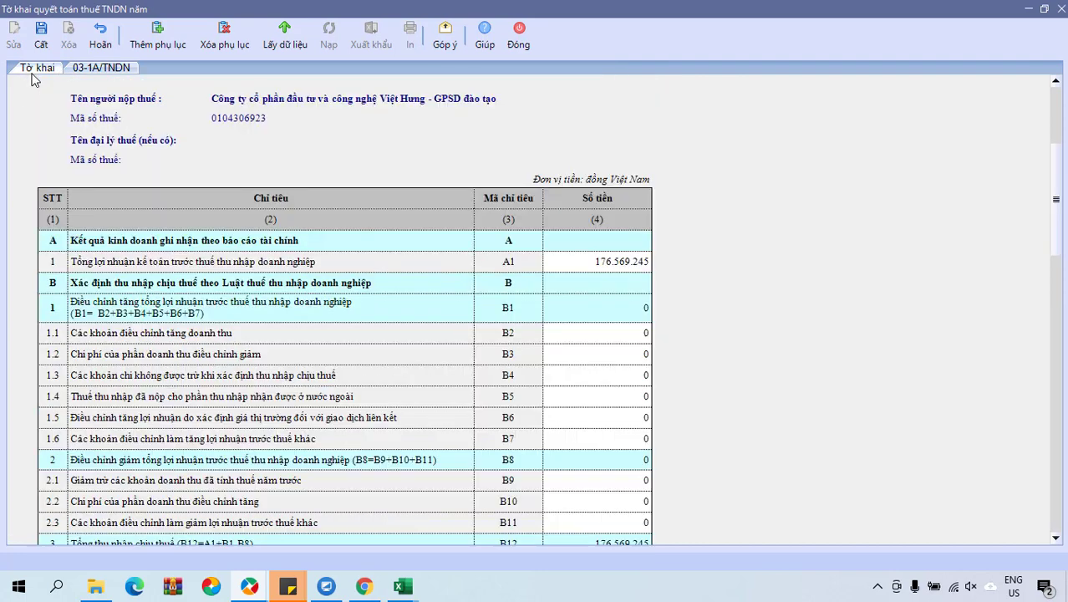
pyautogui.scroll(-2, 433, 376)
pyautogui.scroll(-15, 433, 376)
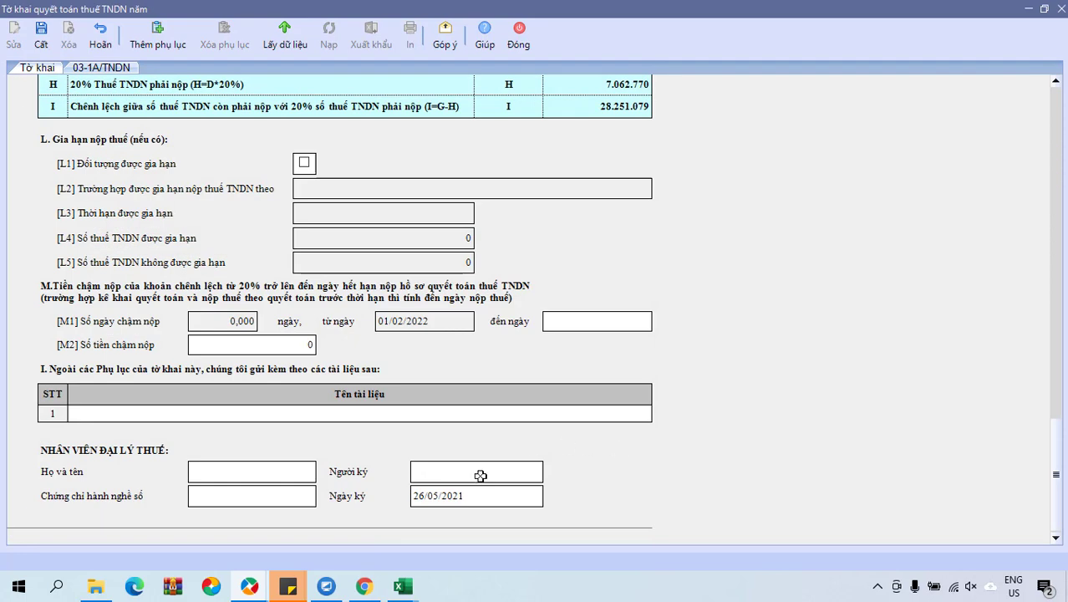
pyautogui.click(463, 474)
pyautogui.click(486, 498)
pyautogui.write('31')
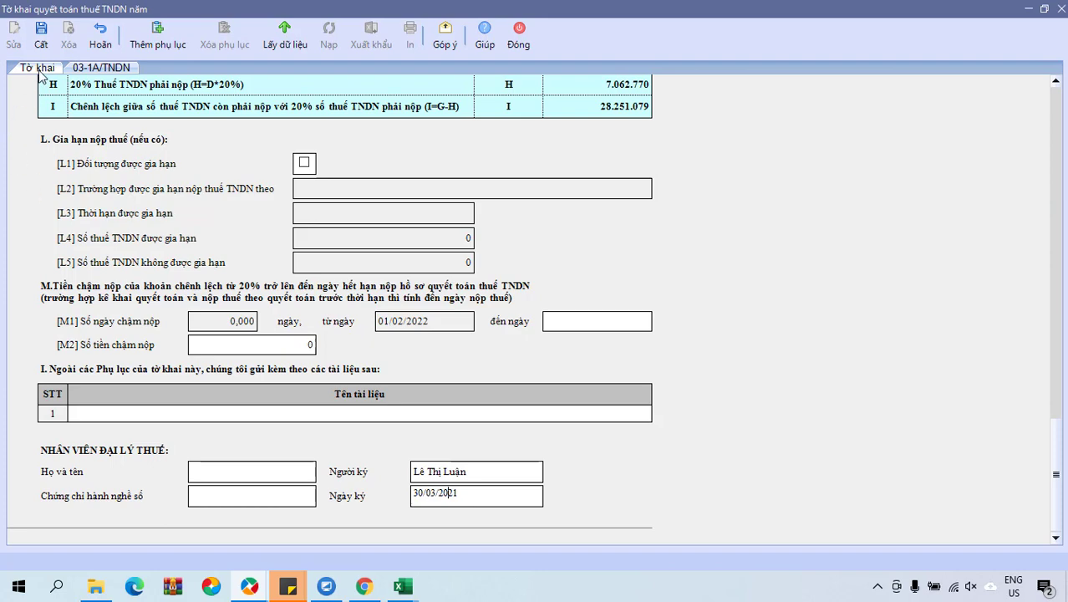
# Save the declaration and check its A1 profit of 176.569.245.
pyautogui.click(39, 38)
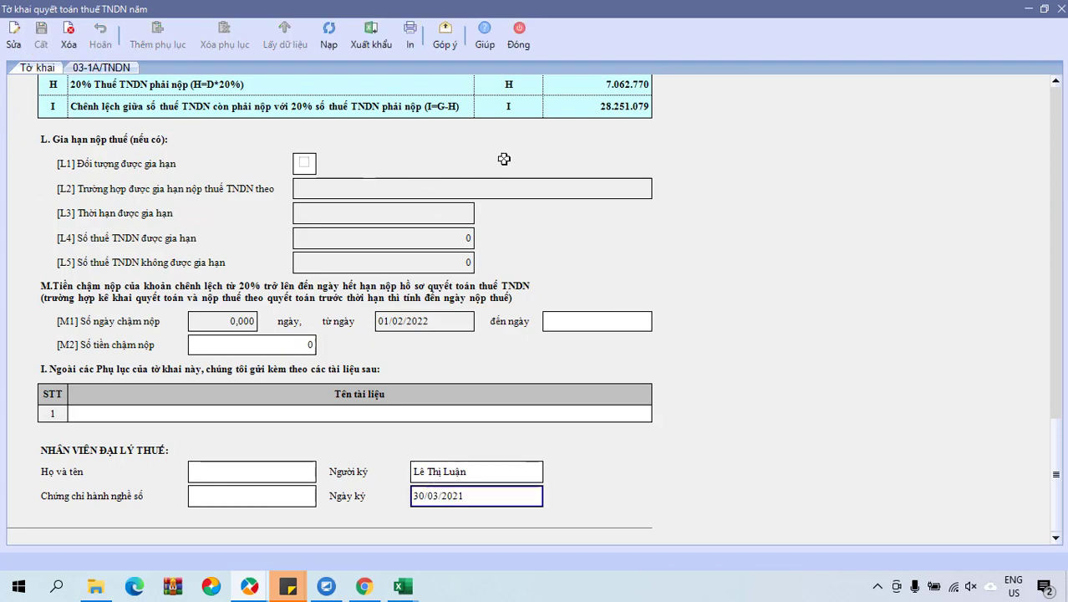
pyautogui.scroll(5, 504, 157)
pyautogui.scroll(10, 380, 270)
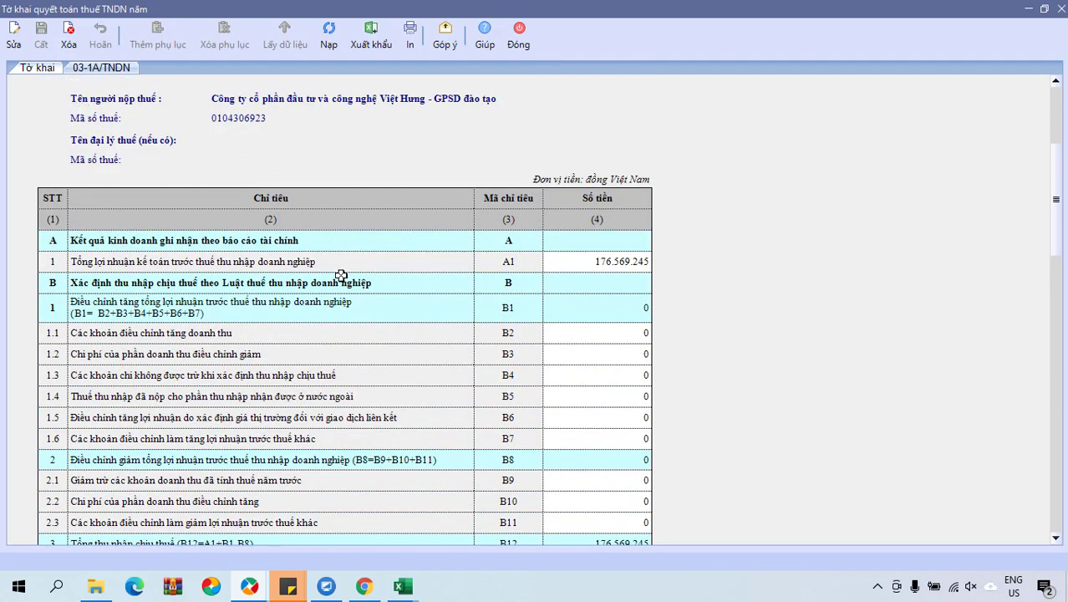
# Export the declaration to the Desktop as To_khai_quyet_toan_thue_TNDN_nam_(03_TNDN).xml without viewing it, and minimise the viewer.
pyautogui.click(412, 42)
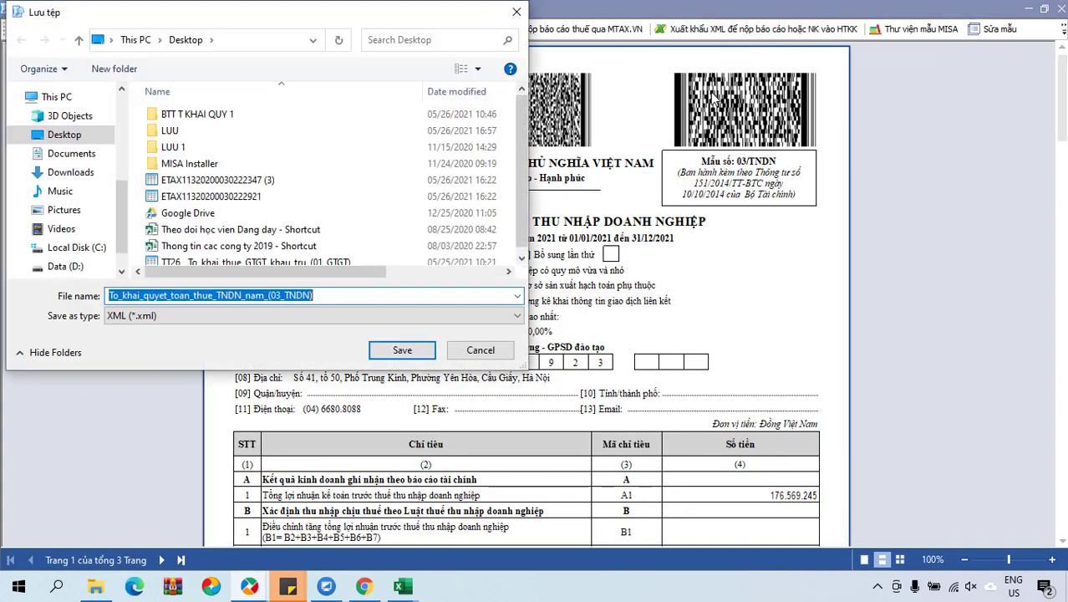
pyautogui.click(56, 135)
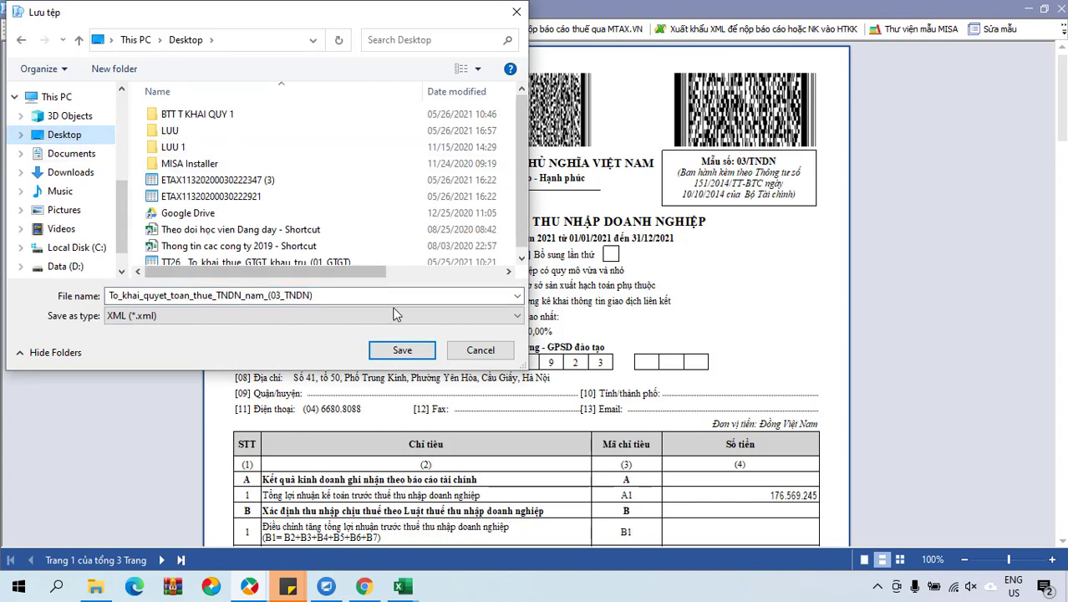
pyautogui.click(401, 350)
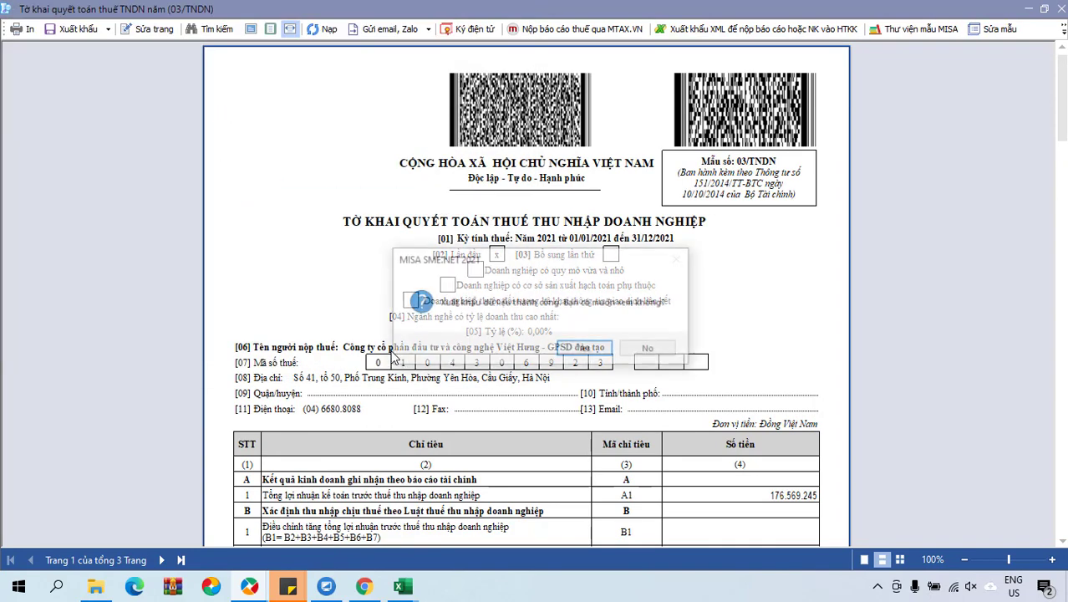
pyautogui.click(651, 350)
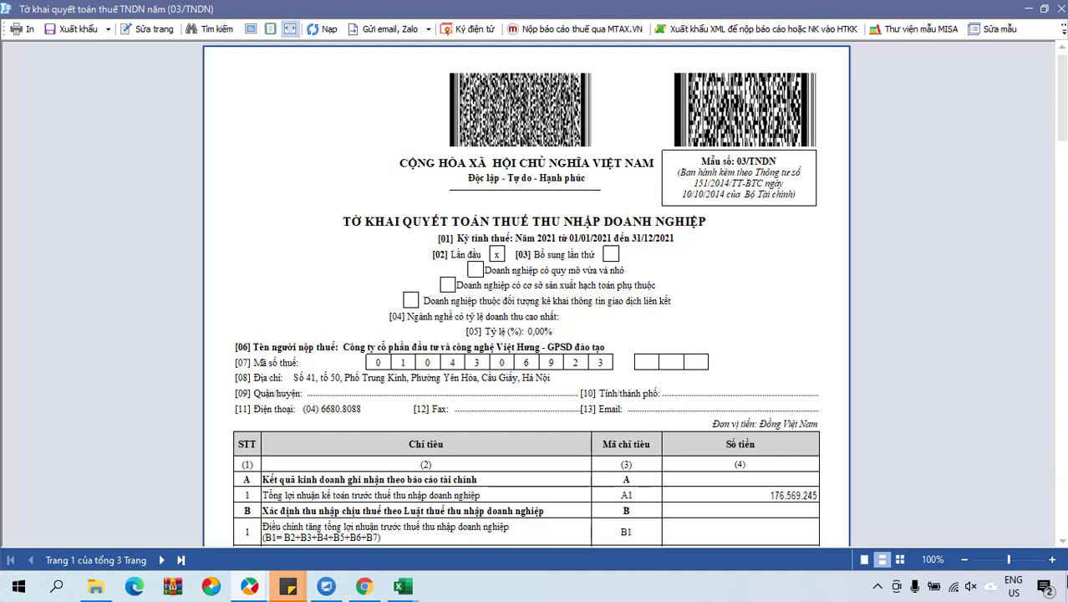
pyautogui.click(1065, 587)
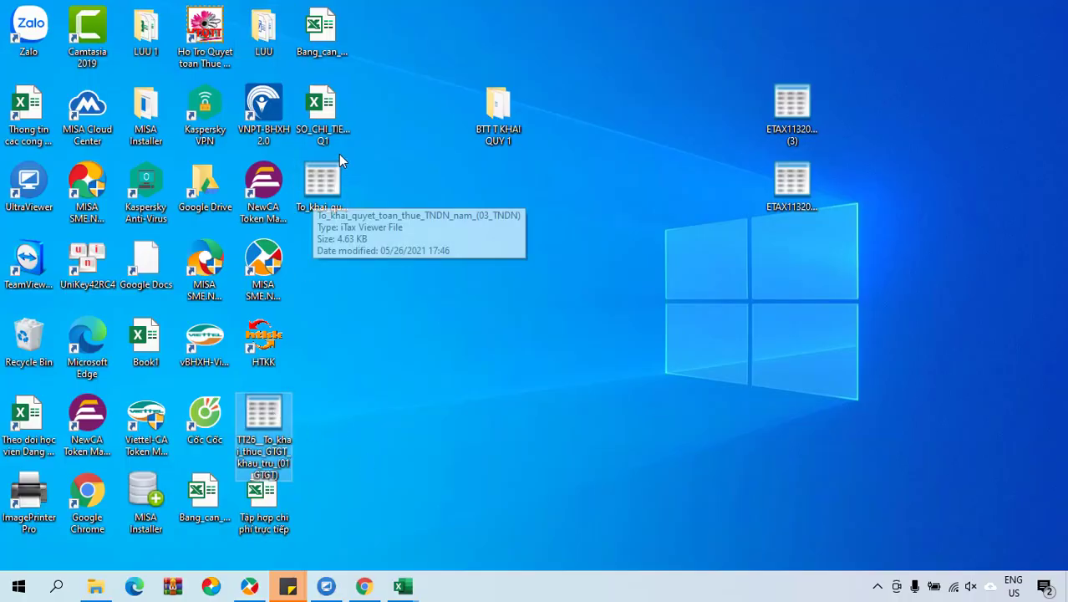
# Delete the two old ETAX files and the TT26 file, reposition the CIT XML, and launch HTKK.
pyautogui.click(807, 109)
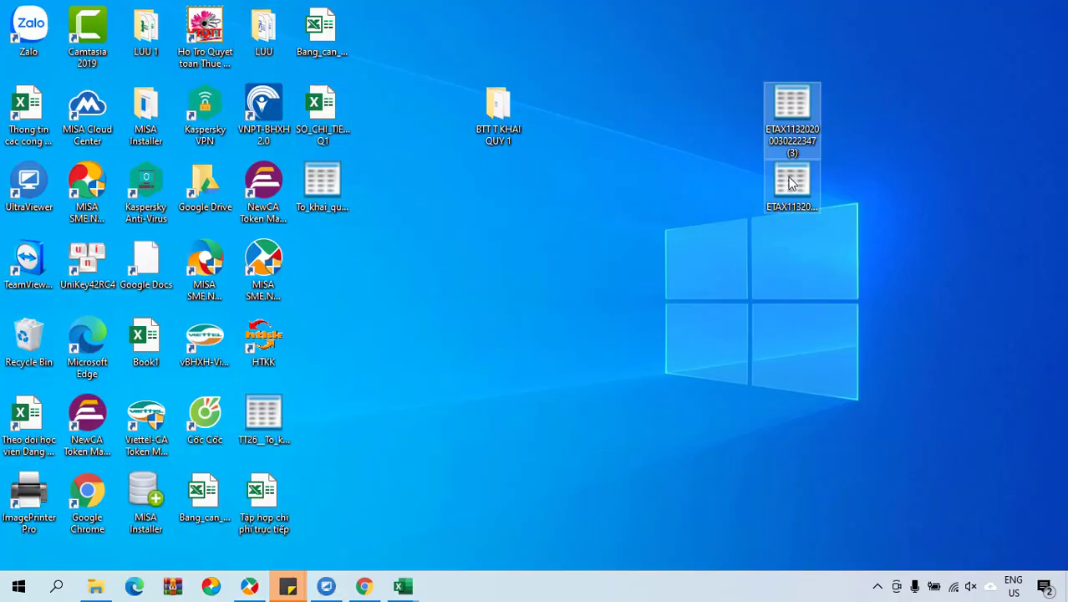
pyautogui.press('Delete')
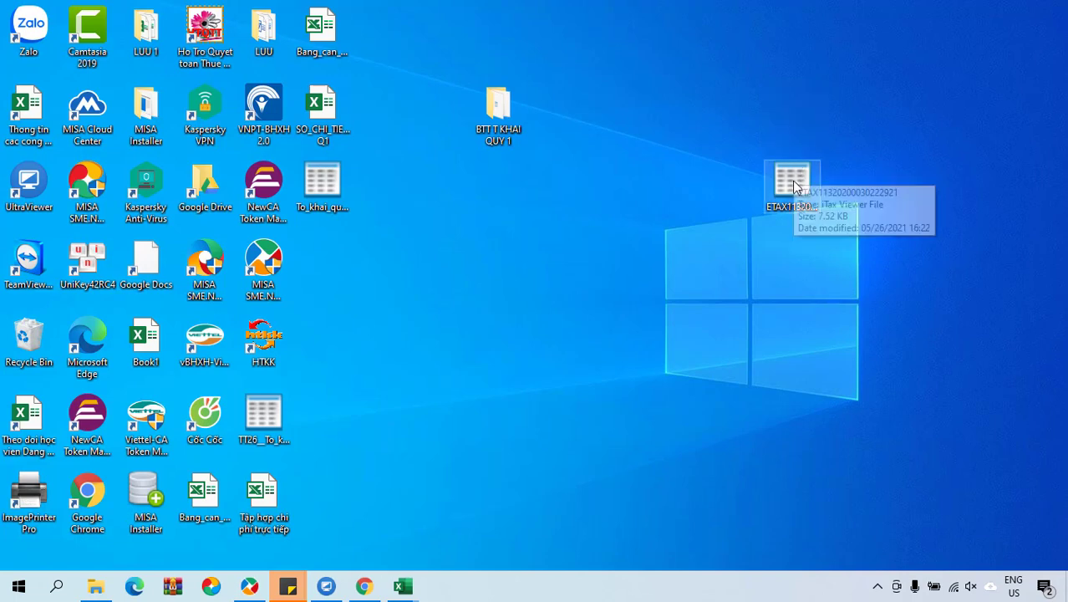
pyautogui.click(792, 185)
pyautogui.press('Delete')
pyautogui.click(280, 428)
pyautogui.press('Delete')
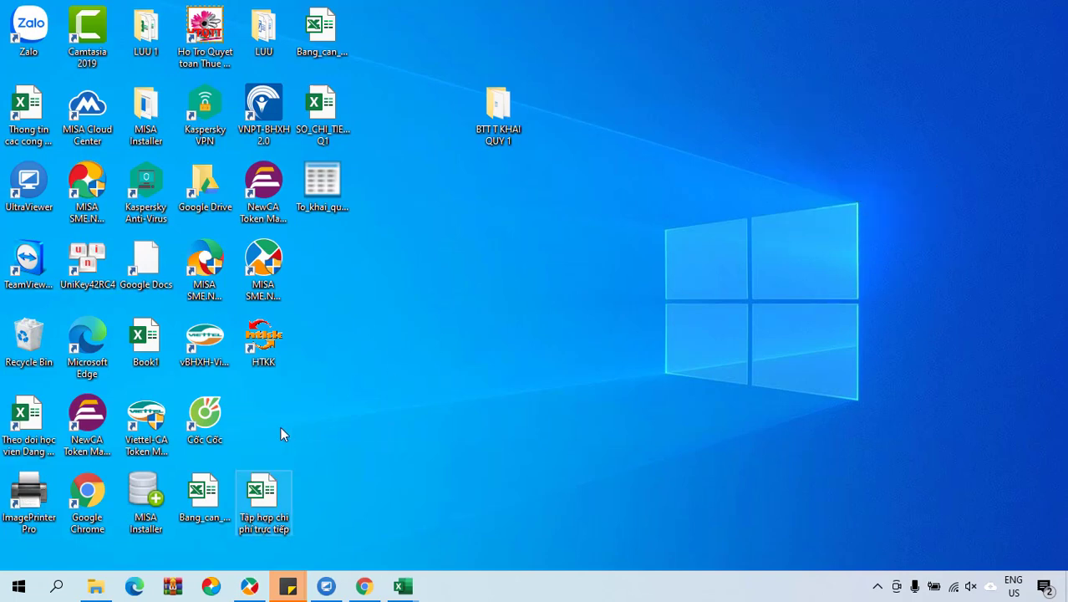
pyautogui.moveTo(322, 185); pyautogui.dragTo(369, 268)
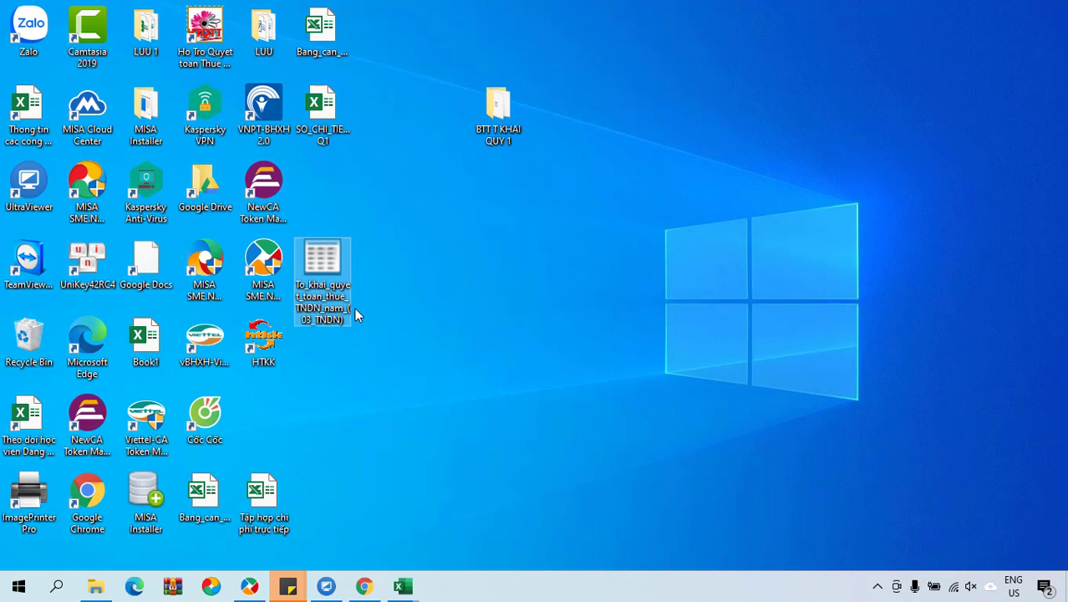
pyautogui.doubleClick(275, 343)
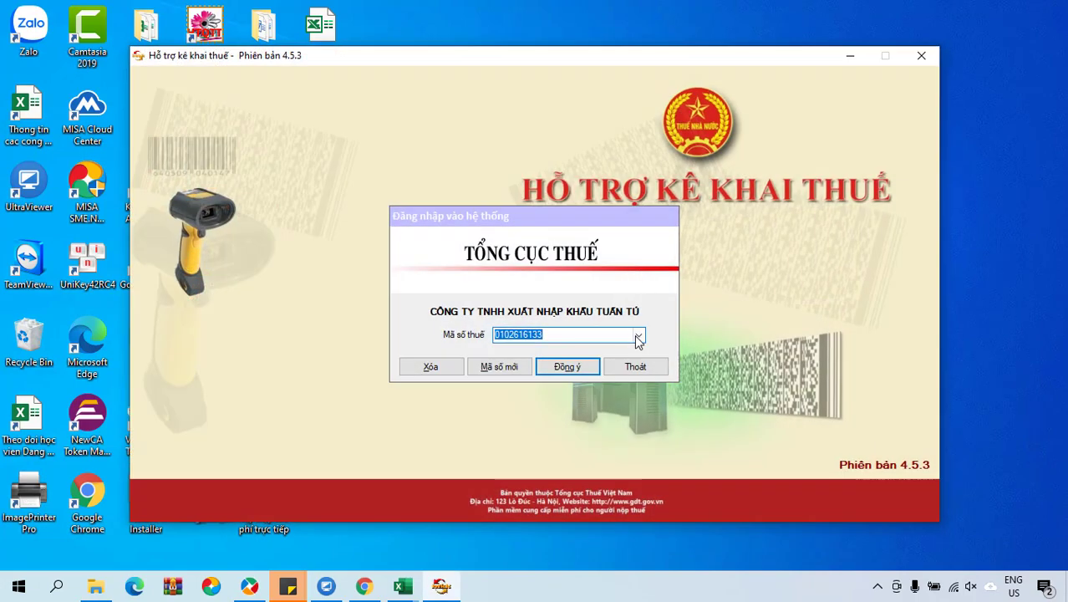
# Log into HTKK with the training company's saved tax code.
pyautogui.click(639, 334)
pyautogui.click(599, 374)
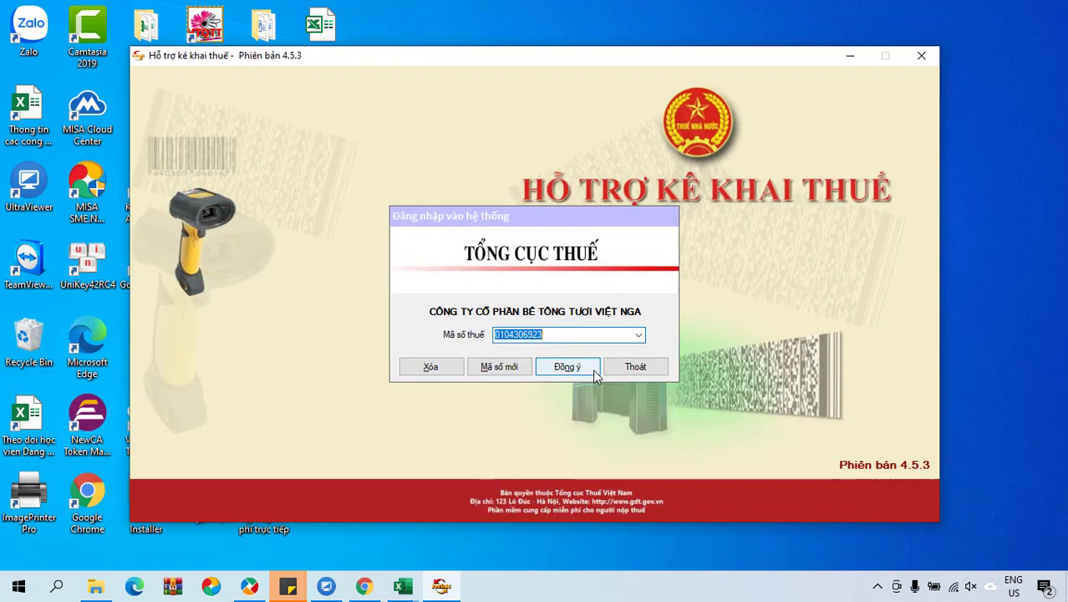
pyautogui.click(572, 365)
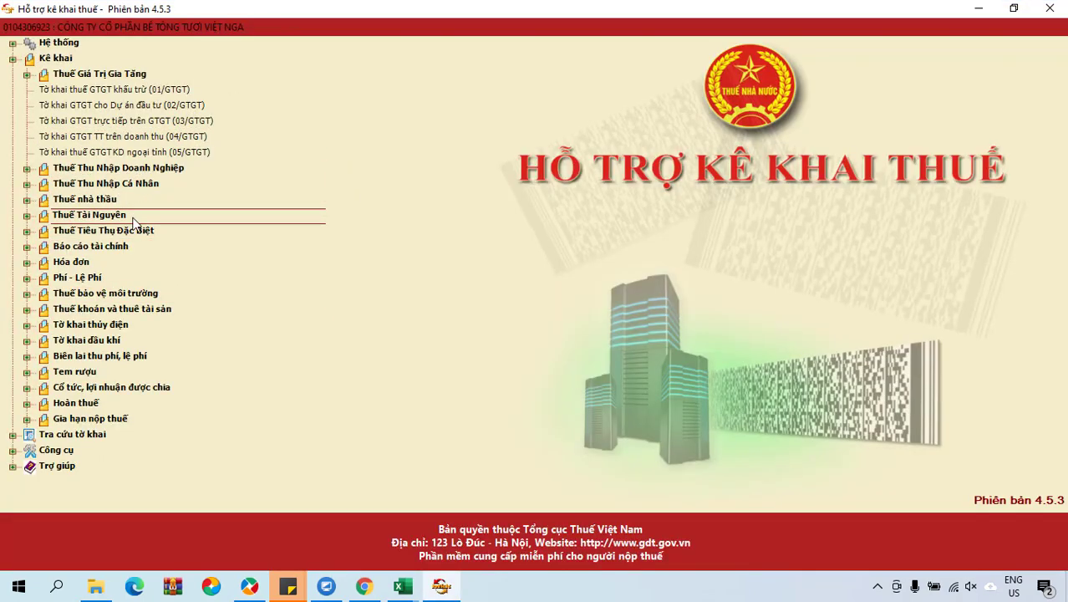
# Open a new 03/TNDN annual CIT finalization declaration for tax year 2020.
pyautogui.click(165, 169)
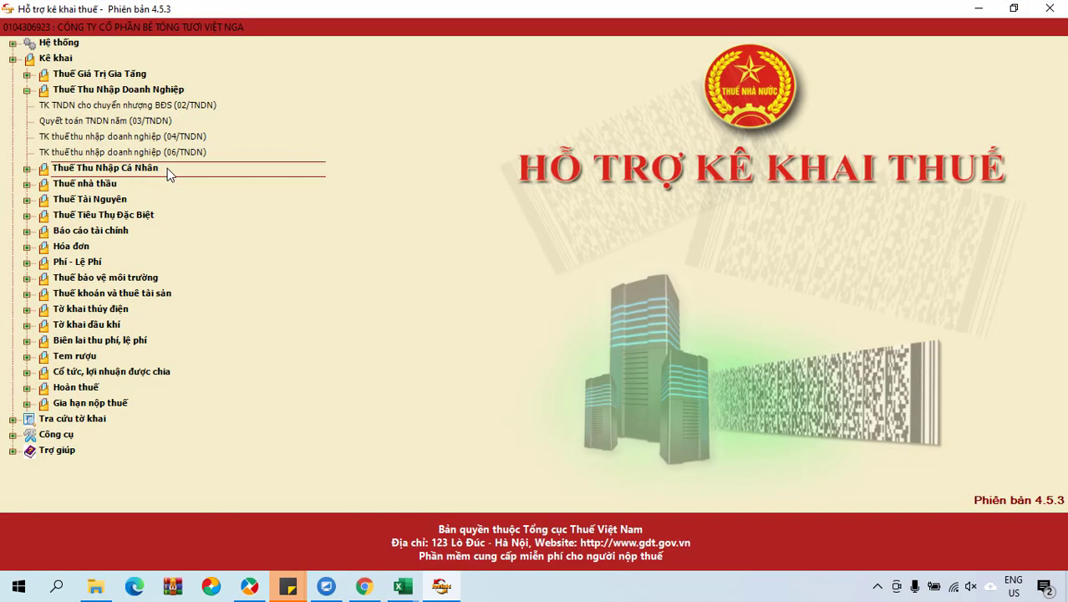
pyautogui.doubleClick(100, 121)
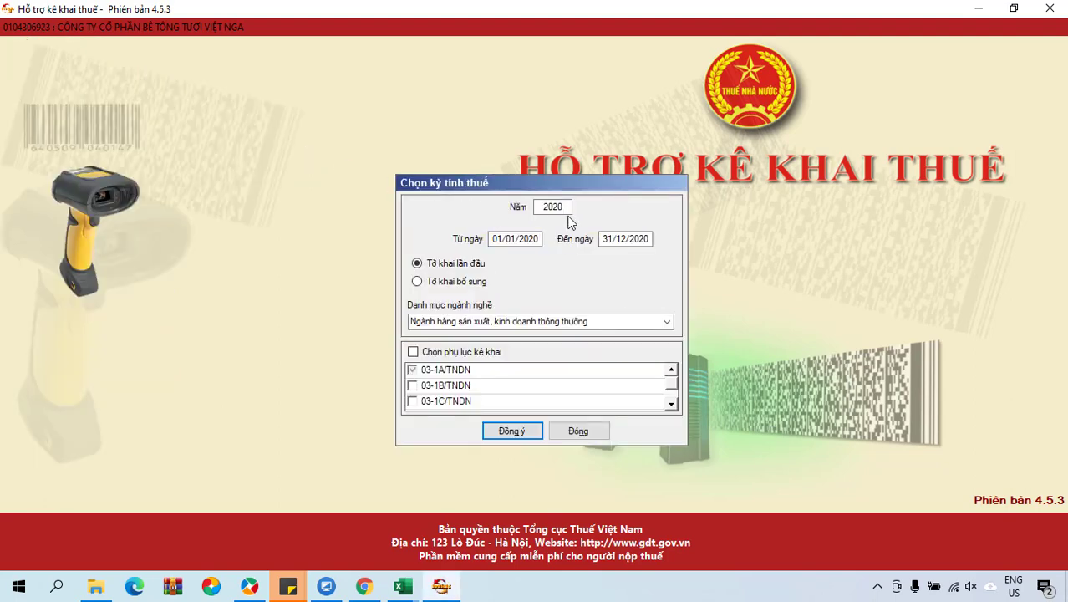
pyautogui.moveTo(568, 208); pyautogui.dragTo(535, 208)
pyautogui.click(567, 207)
pyautogui.click(510, 432)
pyautogui.click(534, 343)
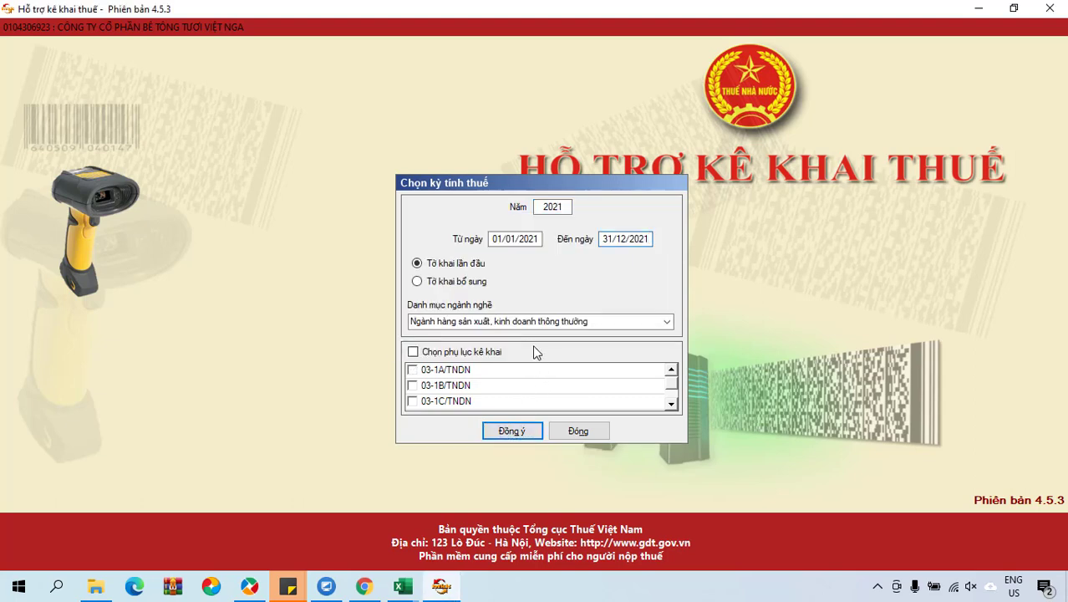
pyautogui.click(568, 206)
pyautogui.write('0')
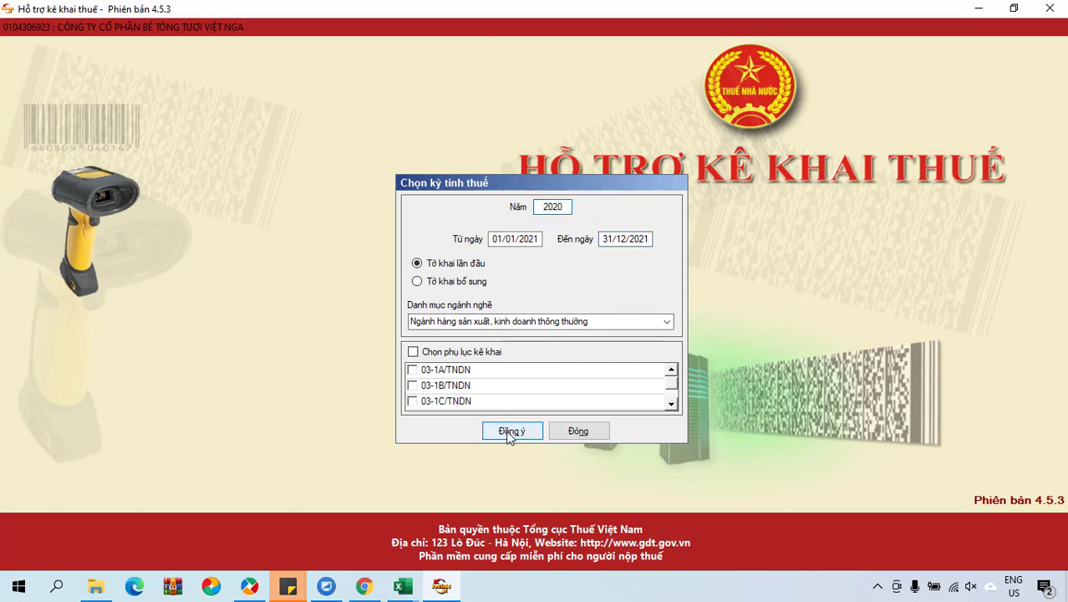
pyautogui.click(511, 431)
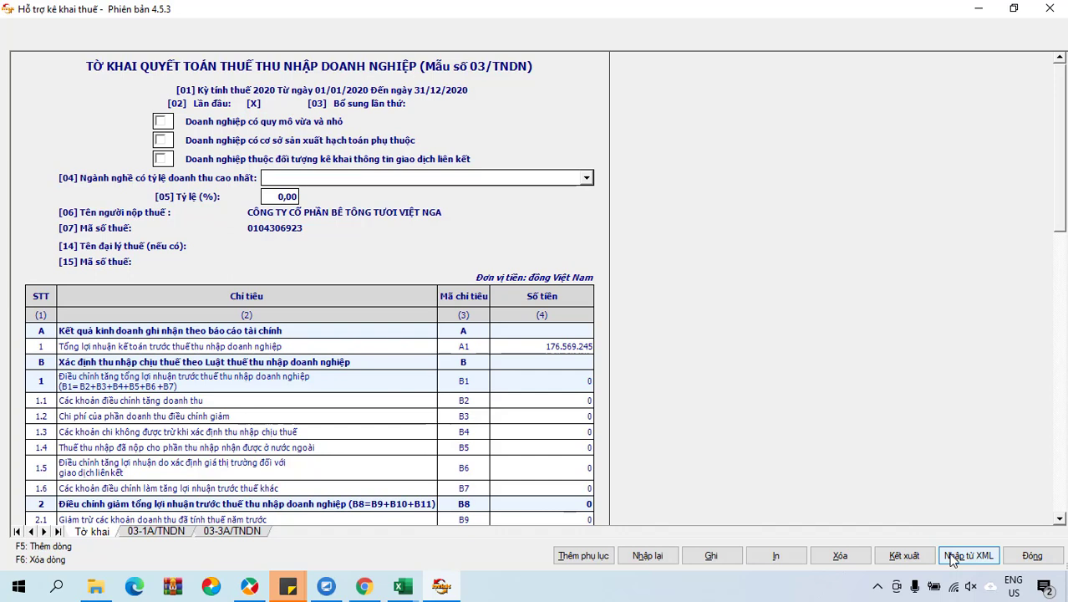
pyautogui.click(951, 558)
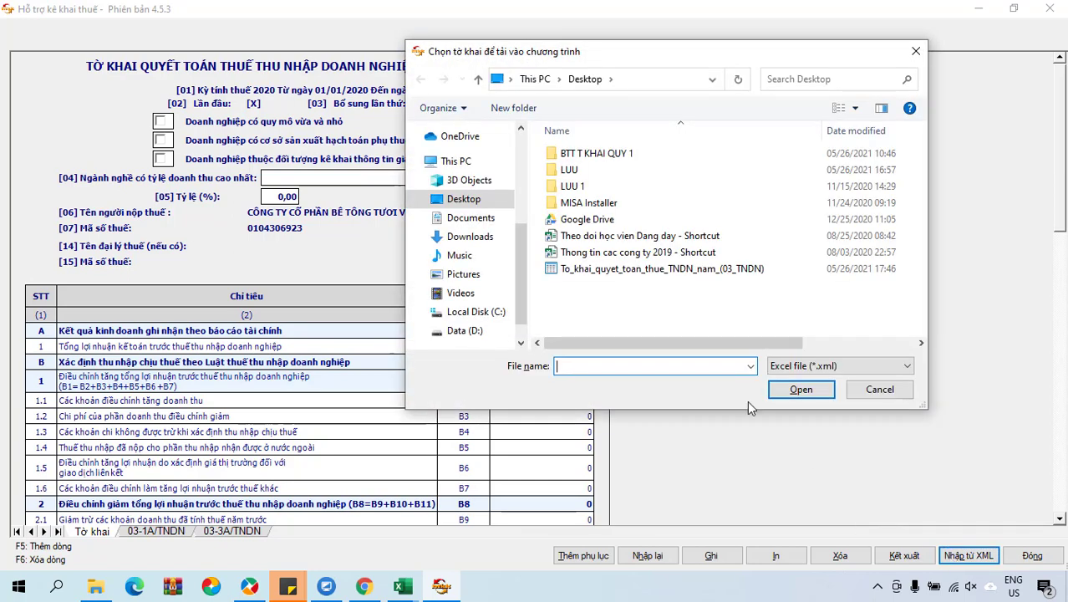
pyautogui.click(666, 272)
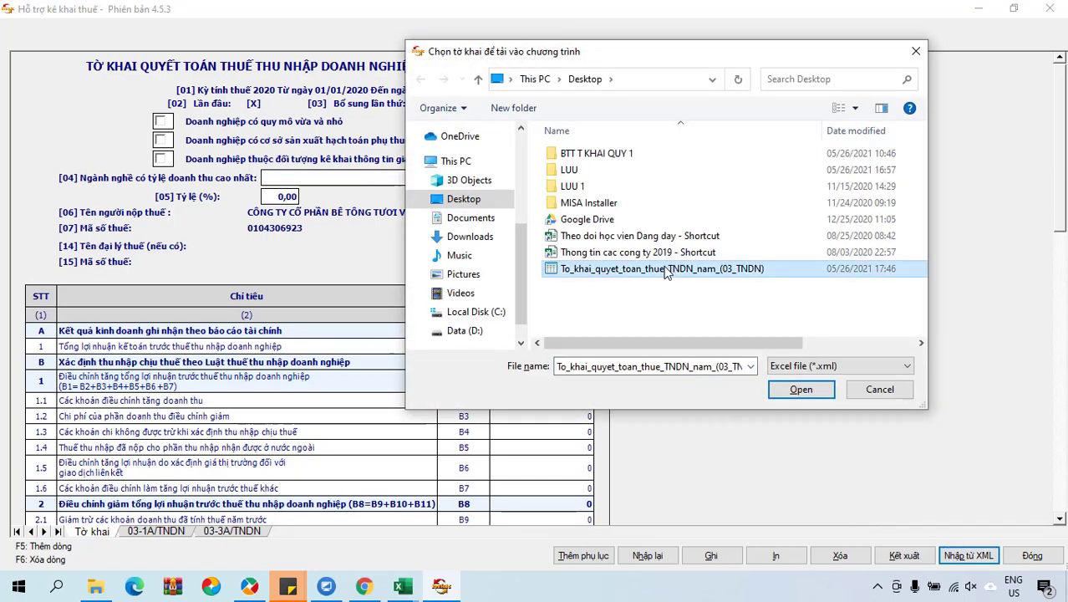
pyautogui.click(793, 389)
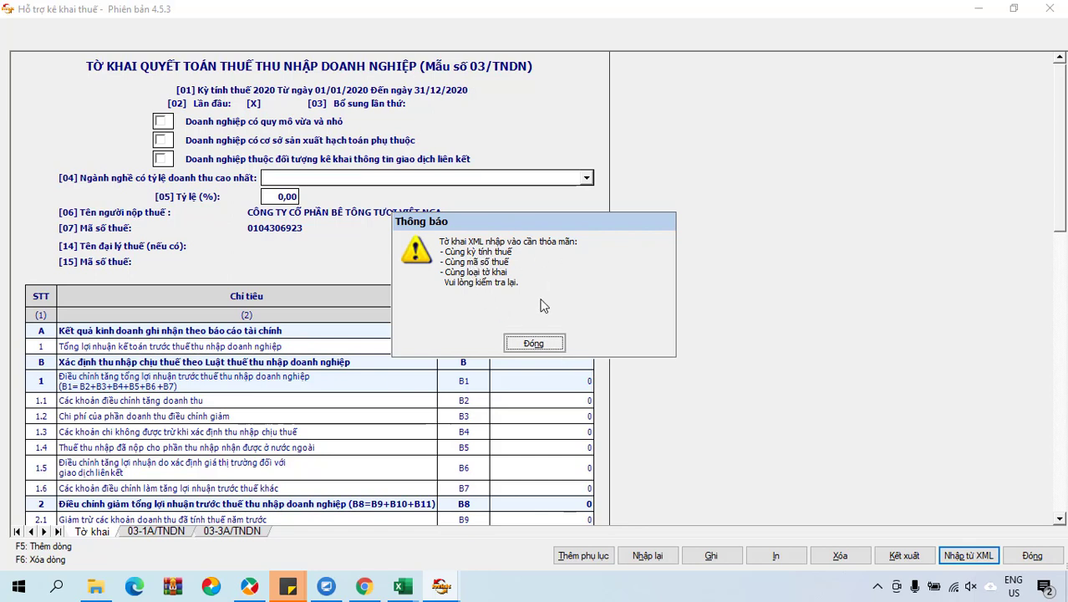
pyautogui.click(534, 343)
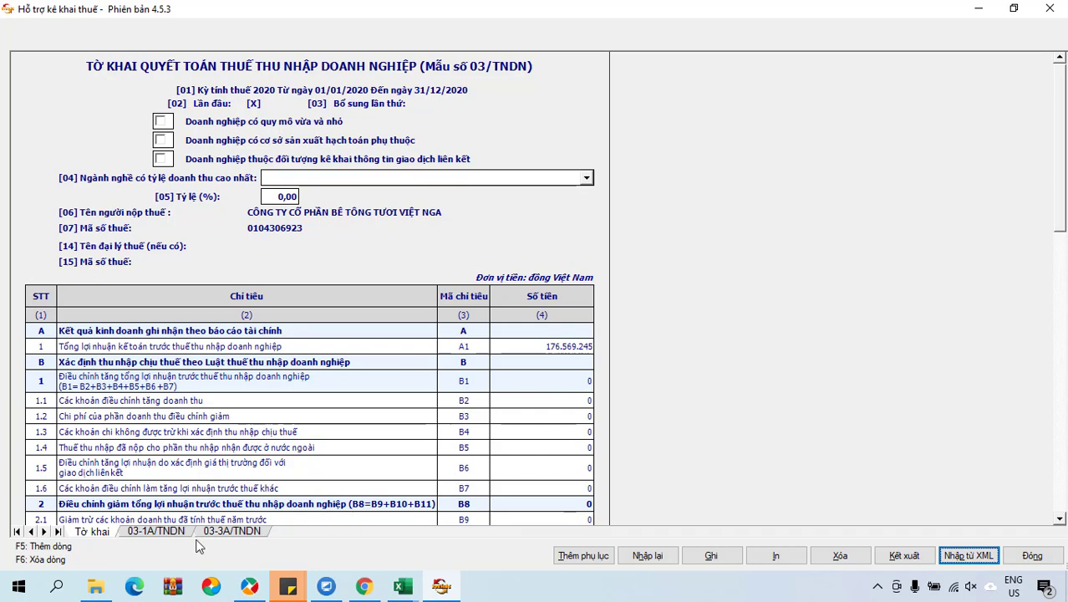
pyautogui.click(172, 533)
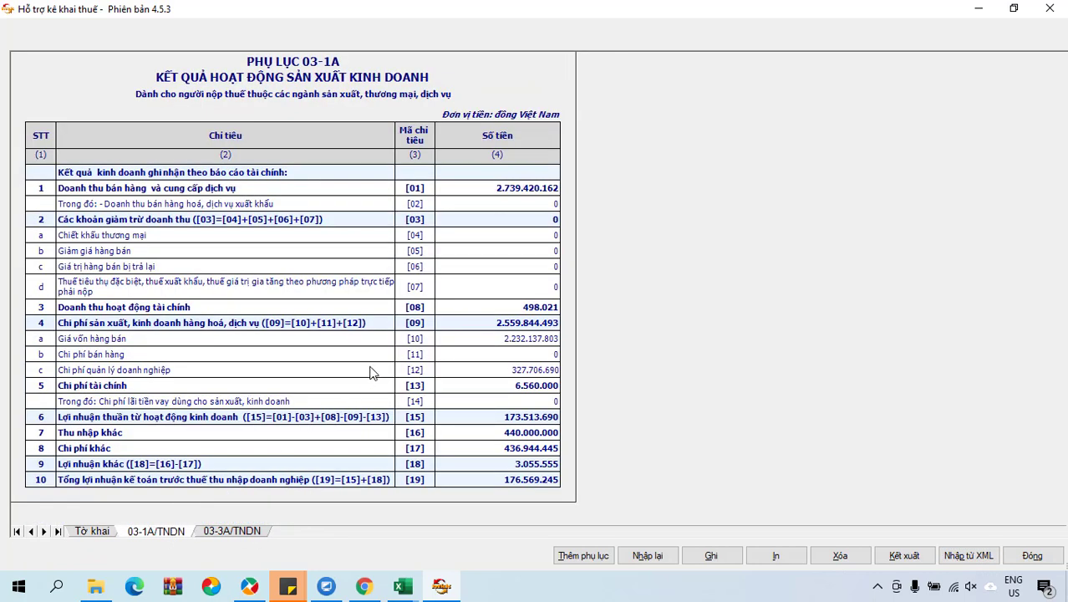
pyautogui.click(532, 194)
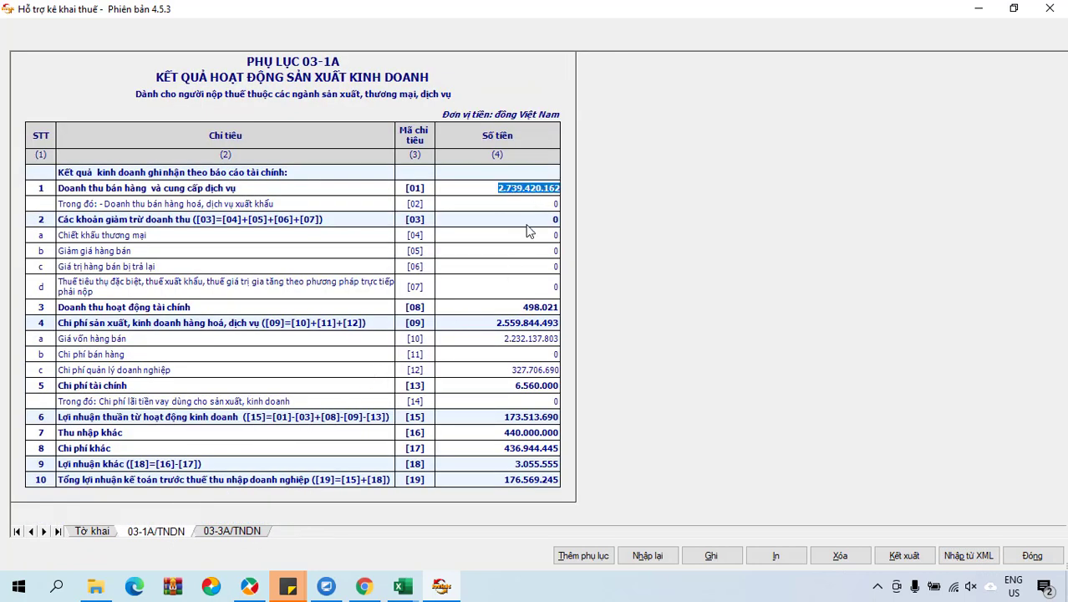
pyautogui.click(512, 309)
pyautogui.click(516, 337)
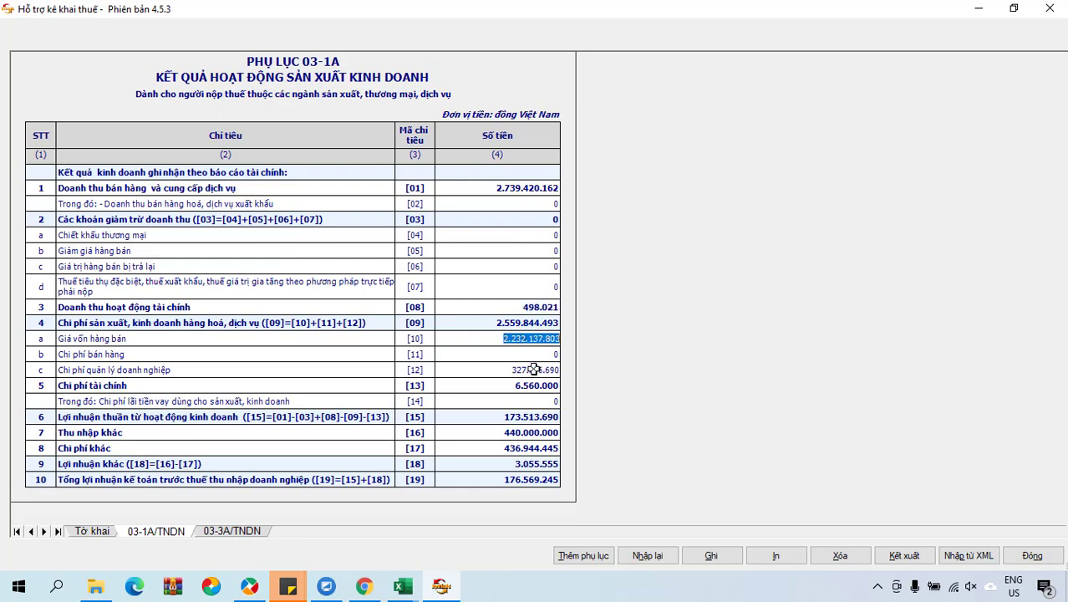
pyautogui.click(535, 372)
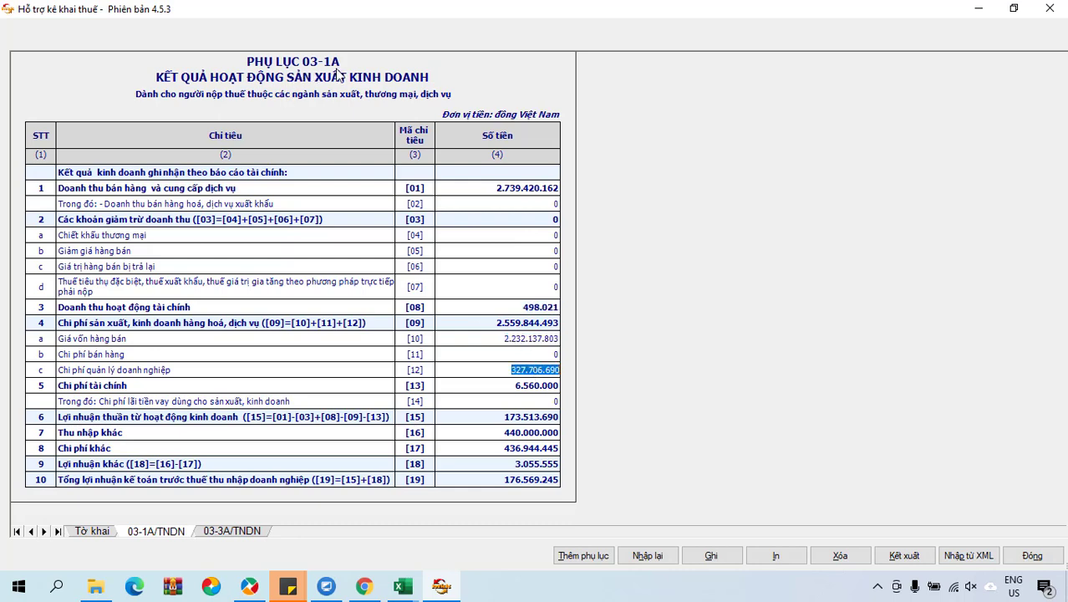
pyautogui.click(93, 530)
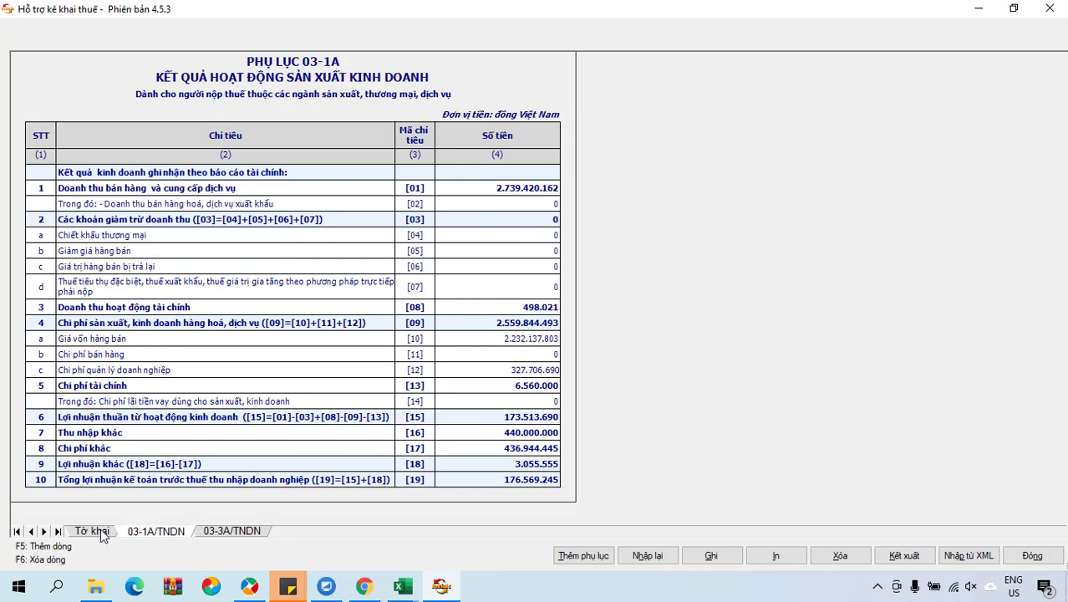
pyautogui.scroll(-2, 422, 391)
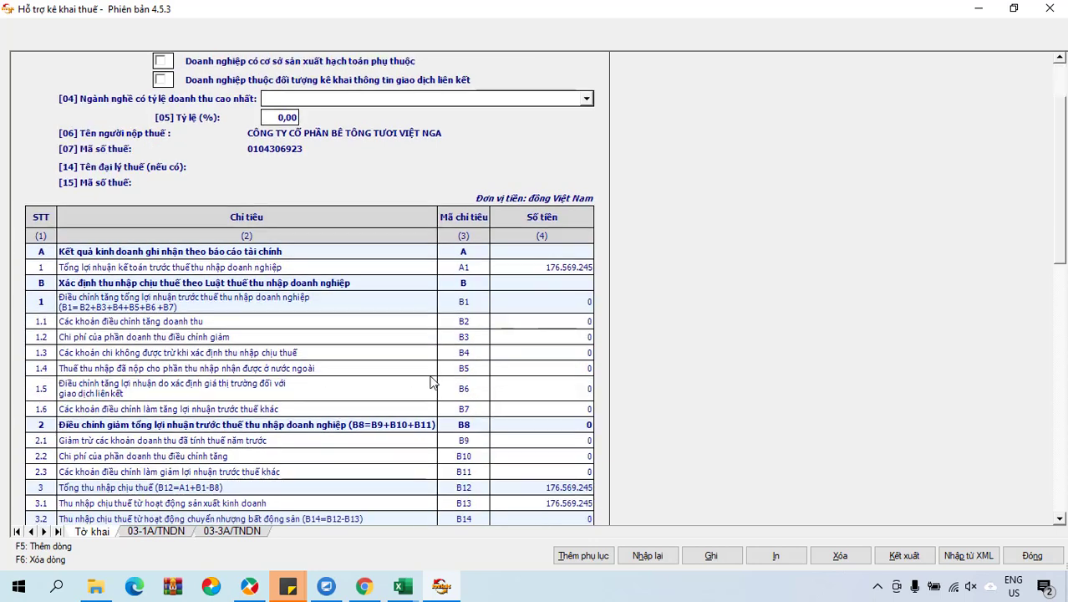
pyautogui.click(579, 267)
pyautogui.scroll(2, 551, 374)
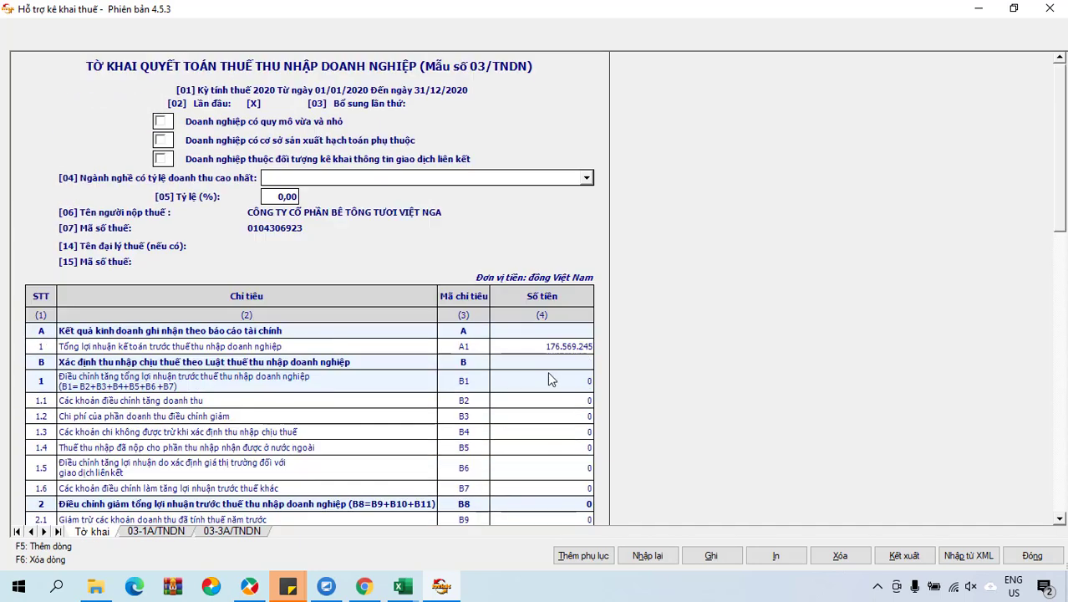
pyautogui.scroll(-2, 551, 374)
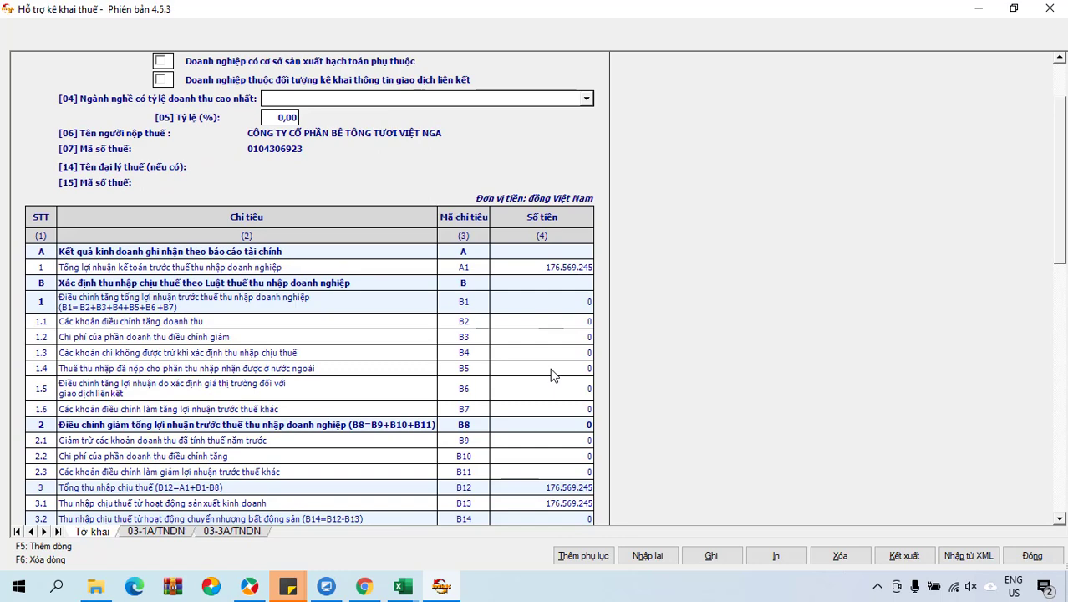
pyautogui.click(159, 531)
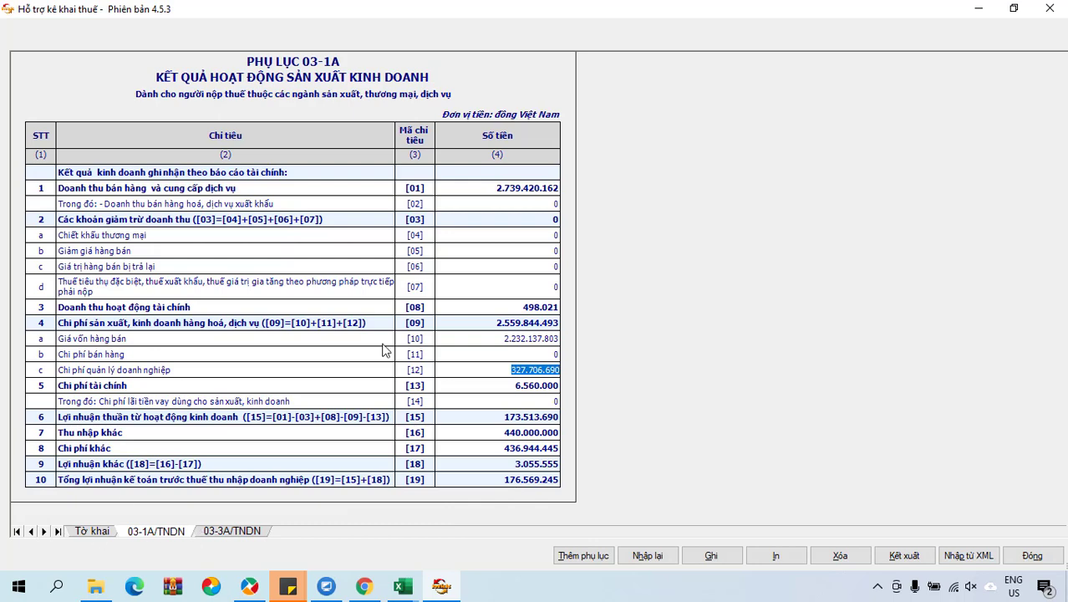
pyautogui.click(91, 532)
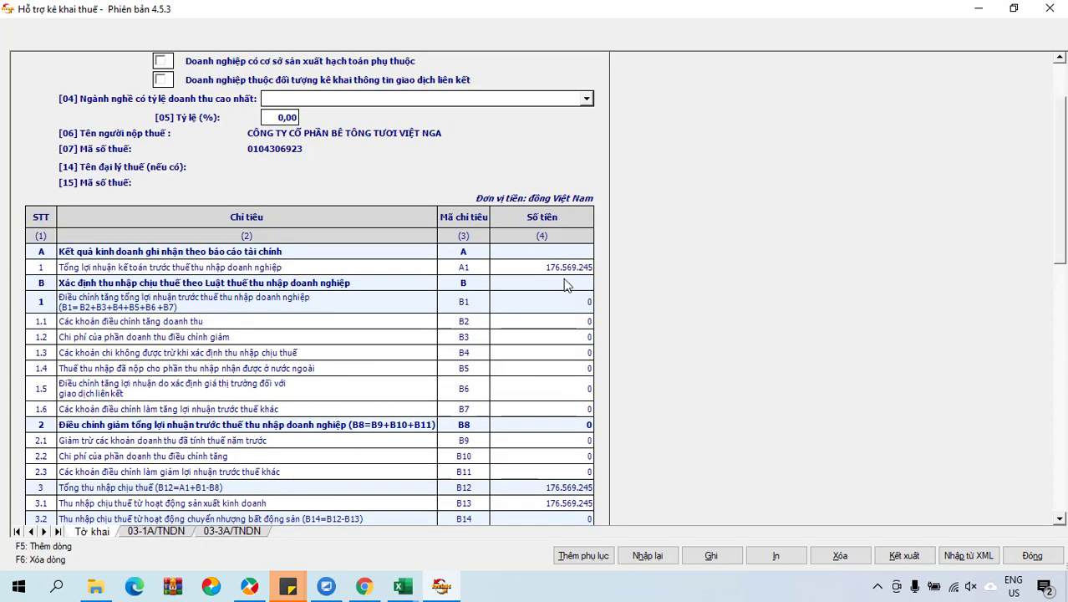
pyautogui.click(535, 268)
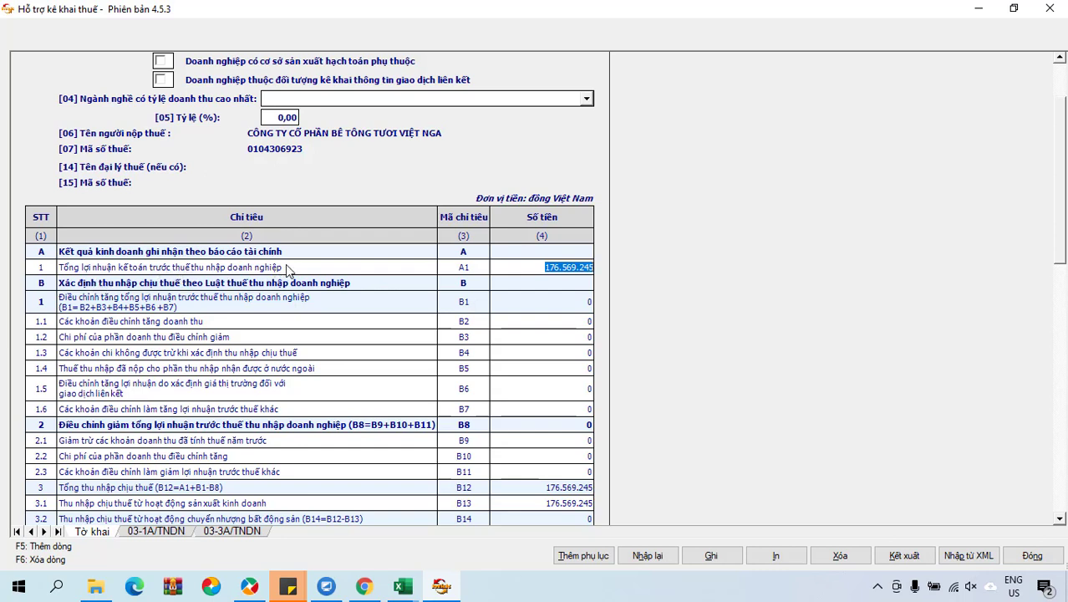
pyautogui.click(530, 503)
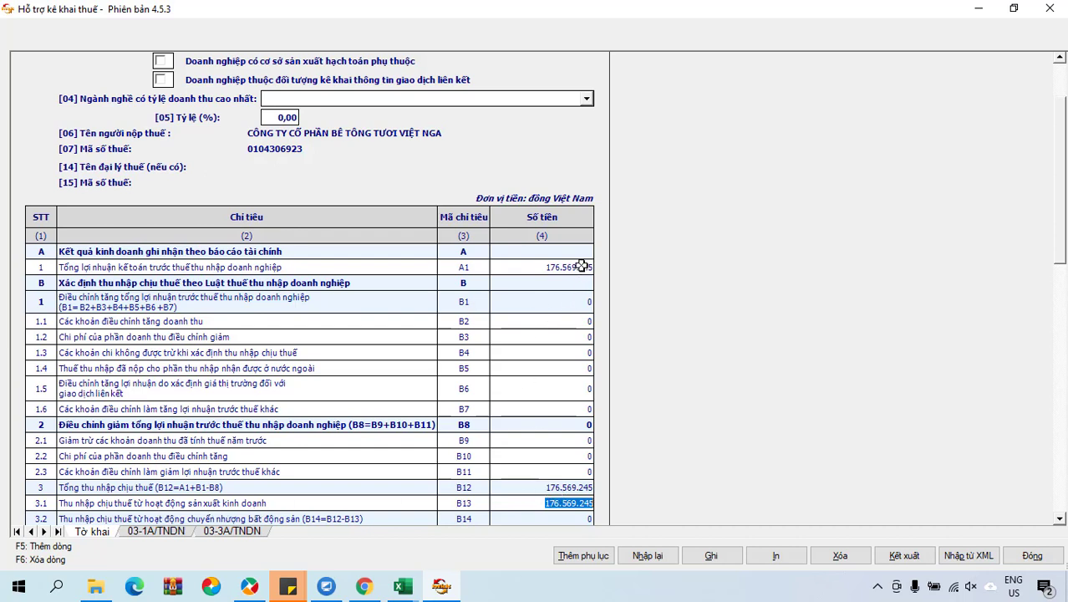
pyautogui.scroll(-3, 598, 465)
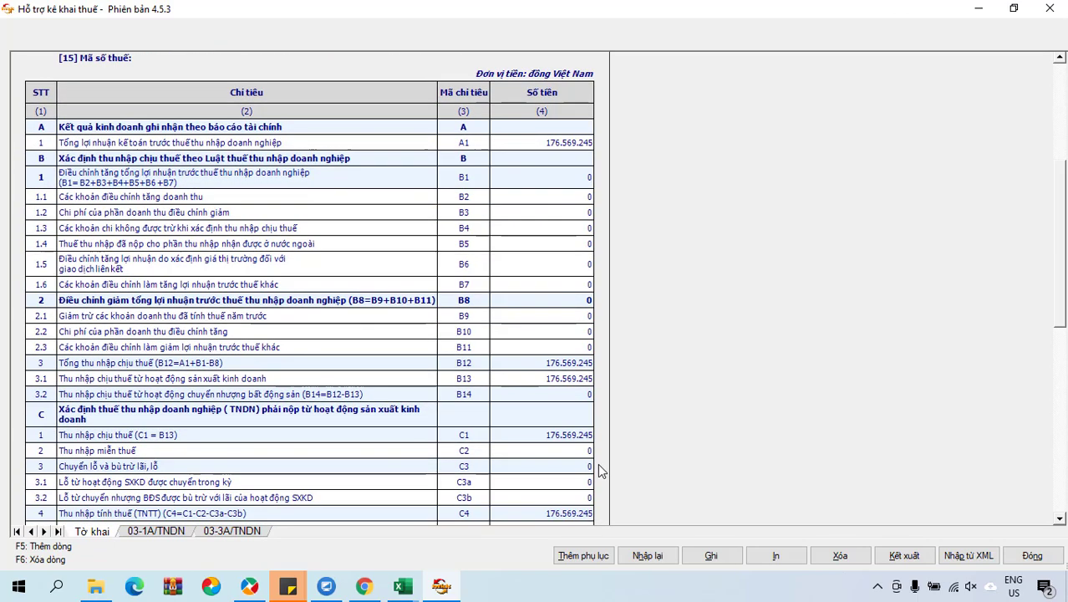
pyautogui.scroll(-5, 598, 472)
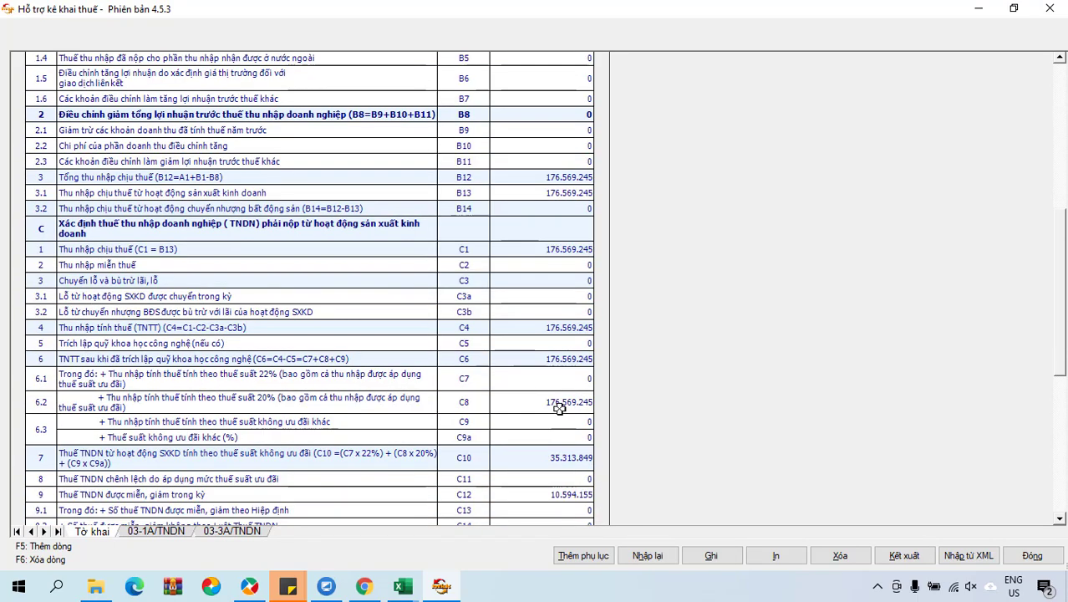
pyautogui.click(559, 407)
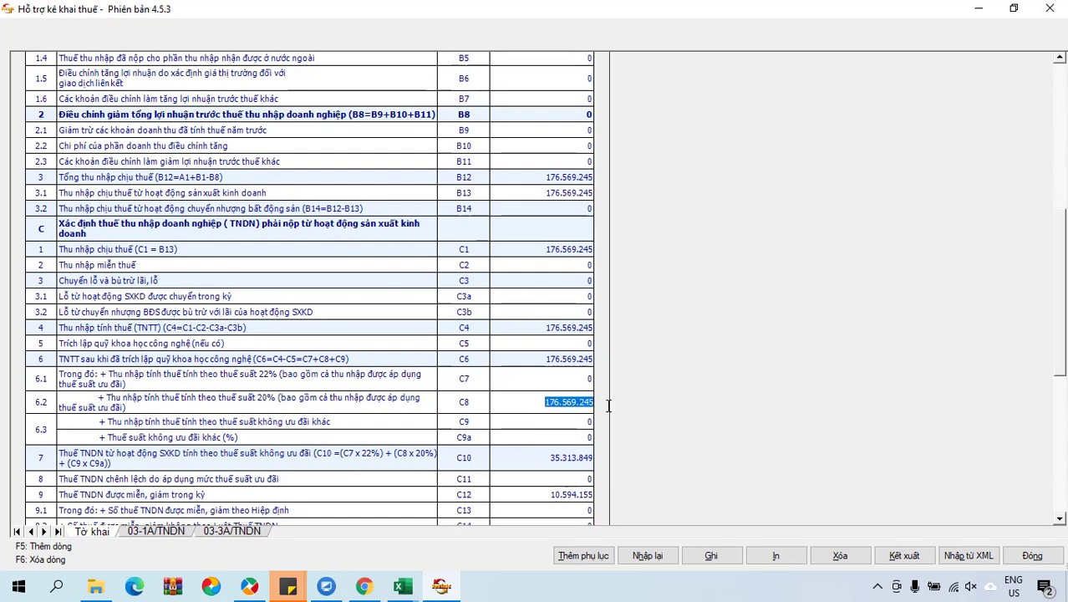
pyautogui.click(542, 404)
pyautogui.moveTo(542, 404); pyautogui.dragTo(567, 436)
pyautogui.press('Tab')
pyautogui.click(572, 404)
pyautogui.moveTo(539, 402); pyautogui.dragTo(592, 402)
pyautogui.scroll(-3, 565, 466)
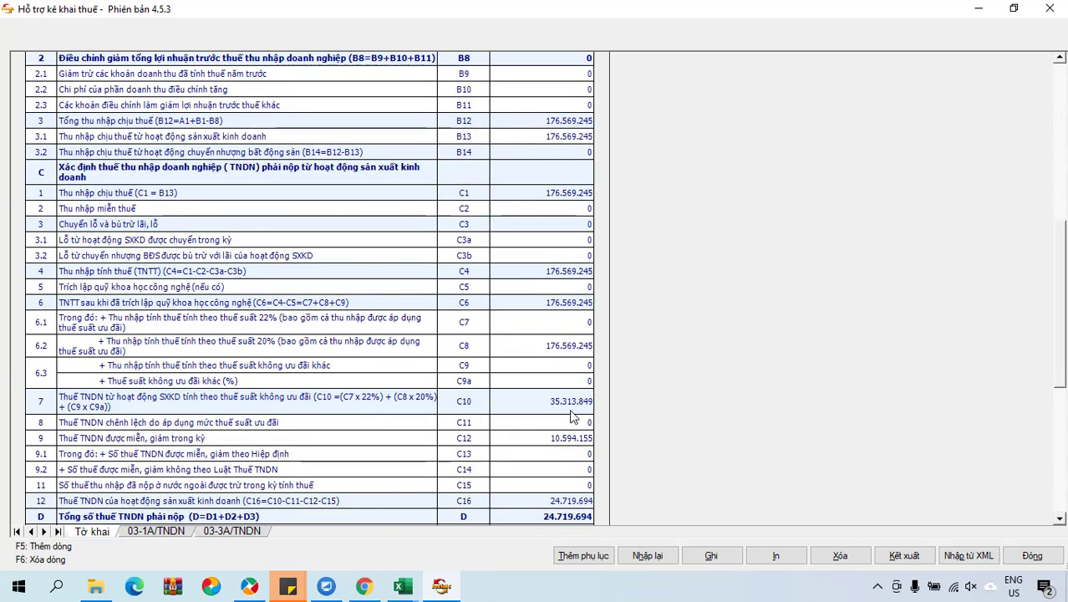
# On appendix 03-3A/TNDN, enter a 30% preferential CIT rate in item 2.1.
pyautogui.click(242, 532)
pyautogui.click(583, 555)
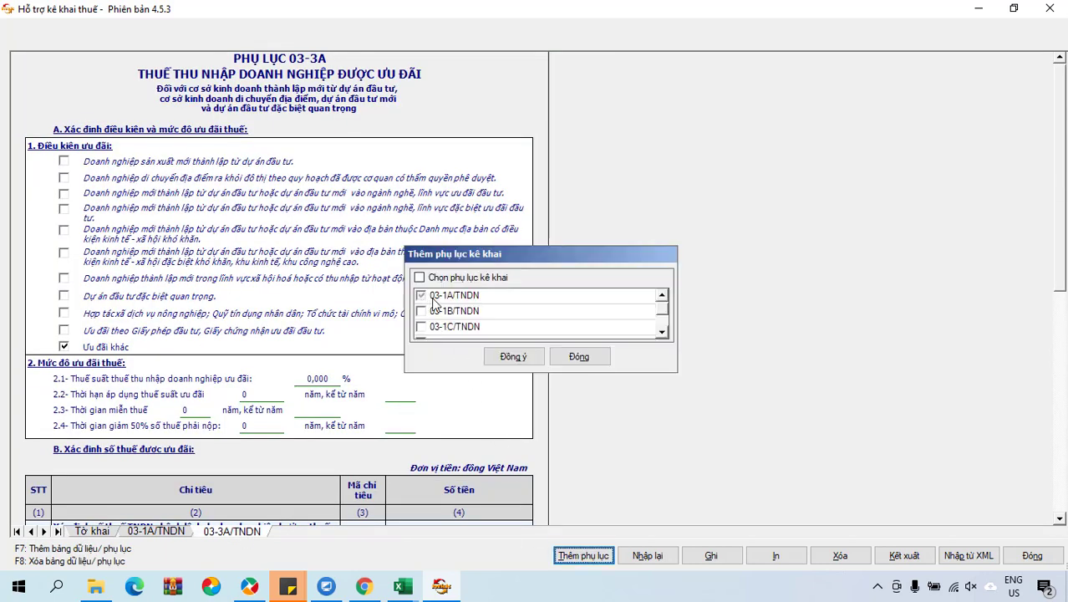
pyautogui.scroll(-1, 637, 328)
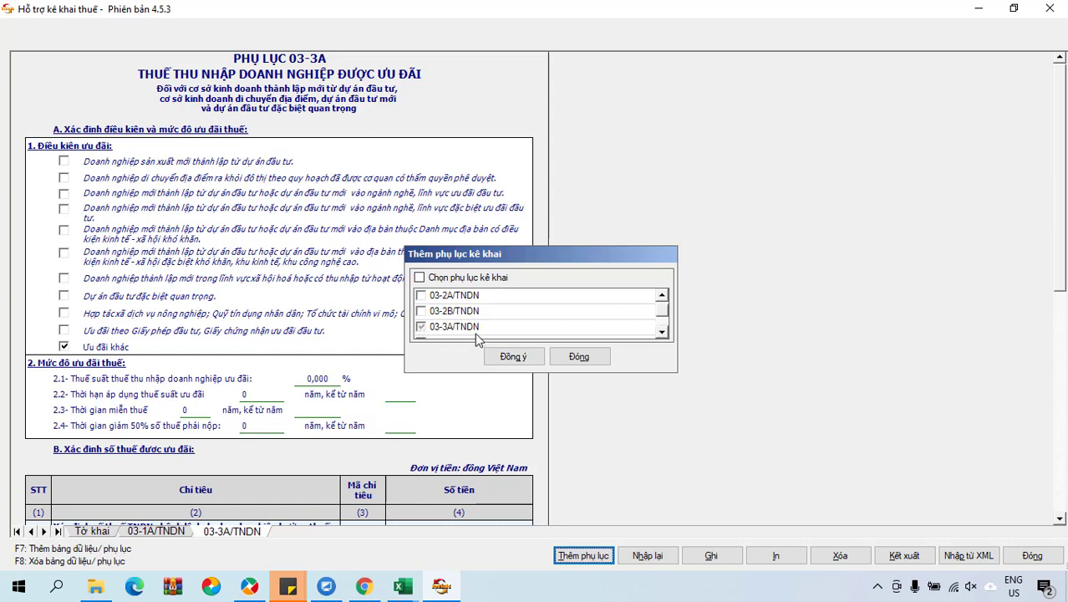
pyautogui.click(577, 357)
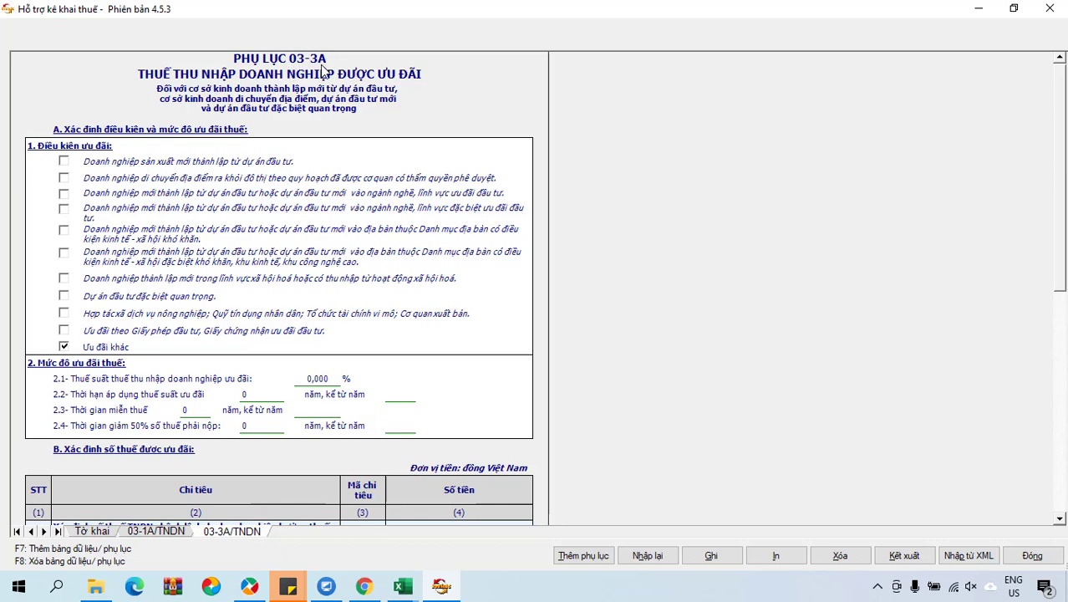
pyautogui.scroll(-3, 96, 356)
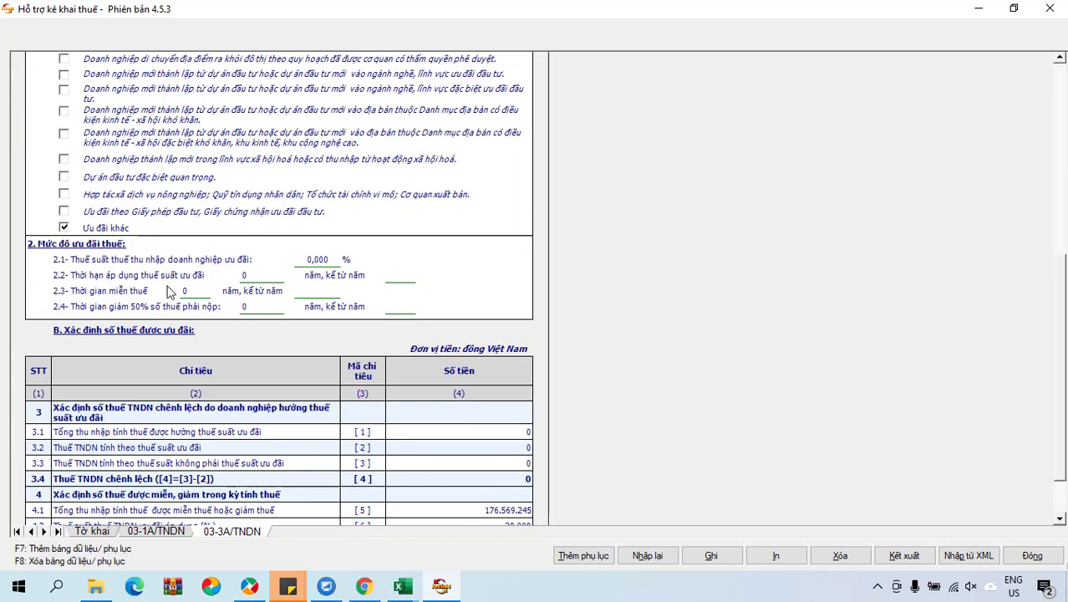
pyautogui.click(335, 260)
pyautogui.write('30')
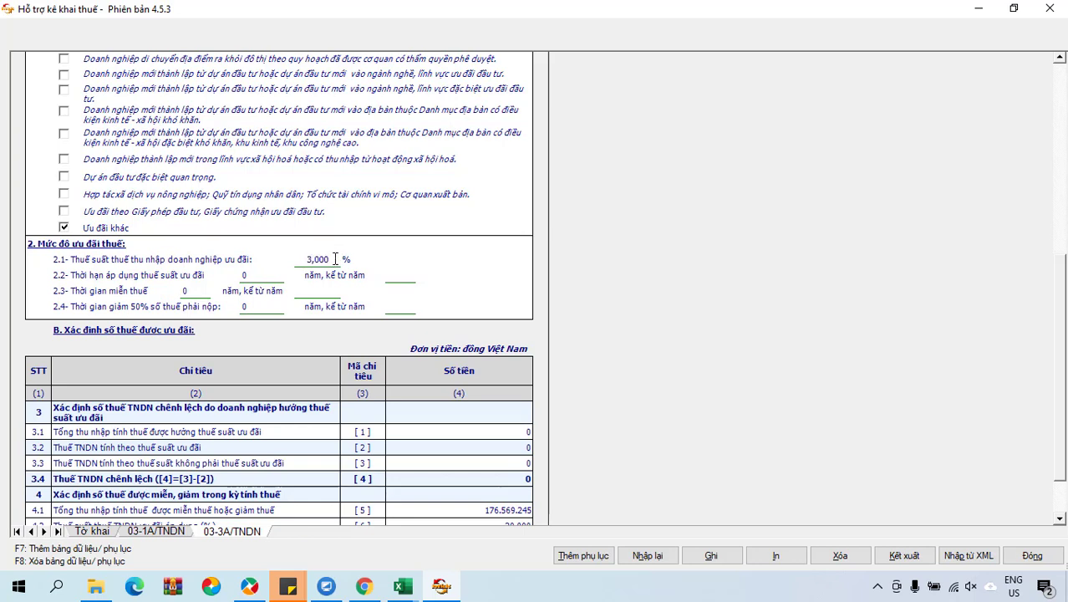
pyautogui.hotkey('ctrl', 'a')
# Check row 4.1's eligible income against A1 pre-tax profit and appendix 03-1A.
pyautogui.scroll(-3, 452, 333)
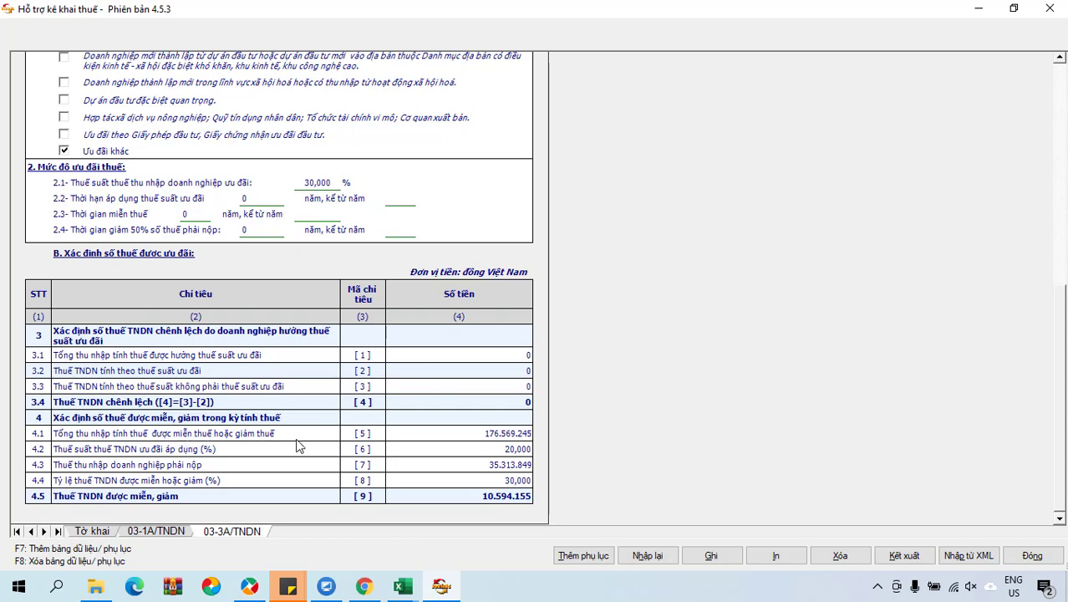
pyautogui.click(458, 438)
pyautogui.click(87, 532)
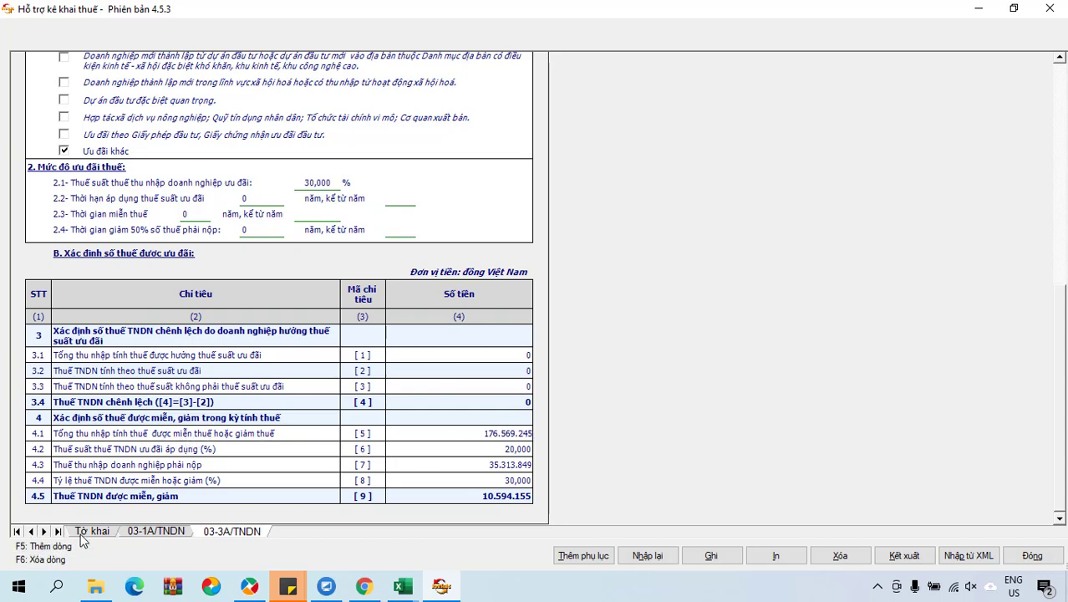
pyautogui.scroll(5, 506, 272)
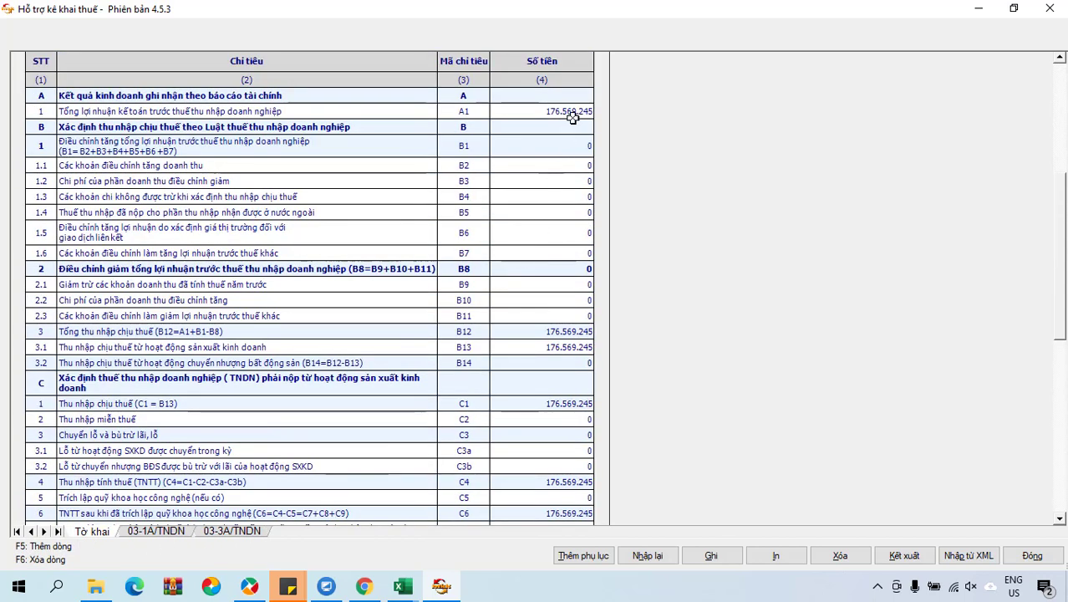
pyautogui.click(573, 114)
pyautogui.click(159, 533)
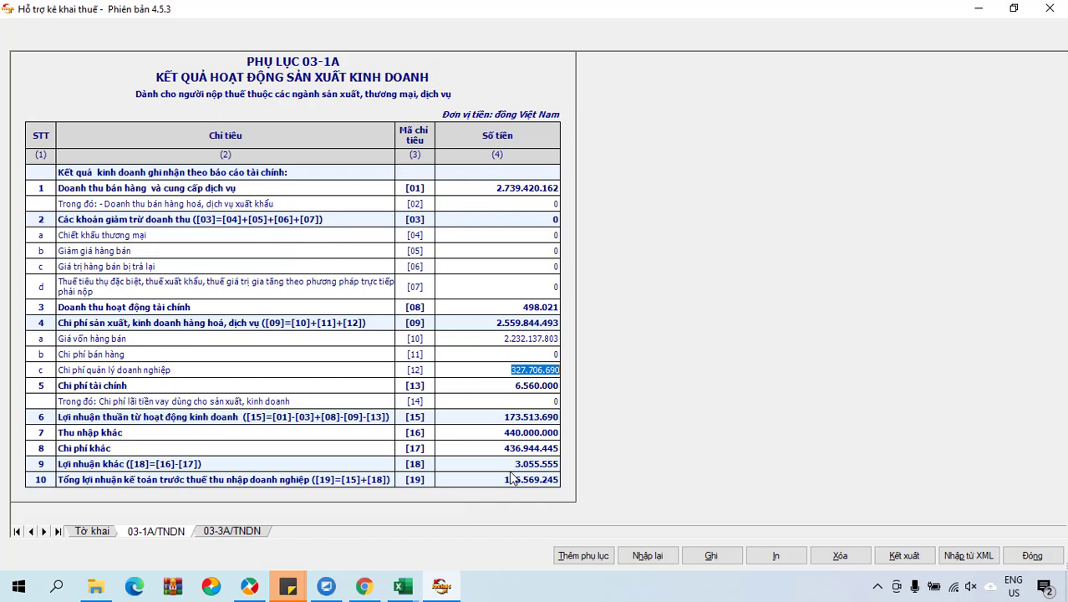
pyautogui.click(233, 532)
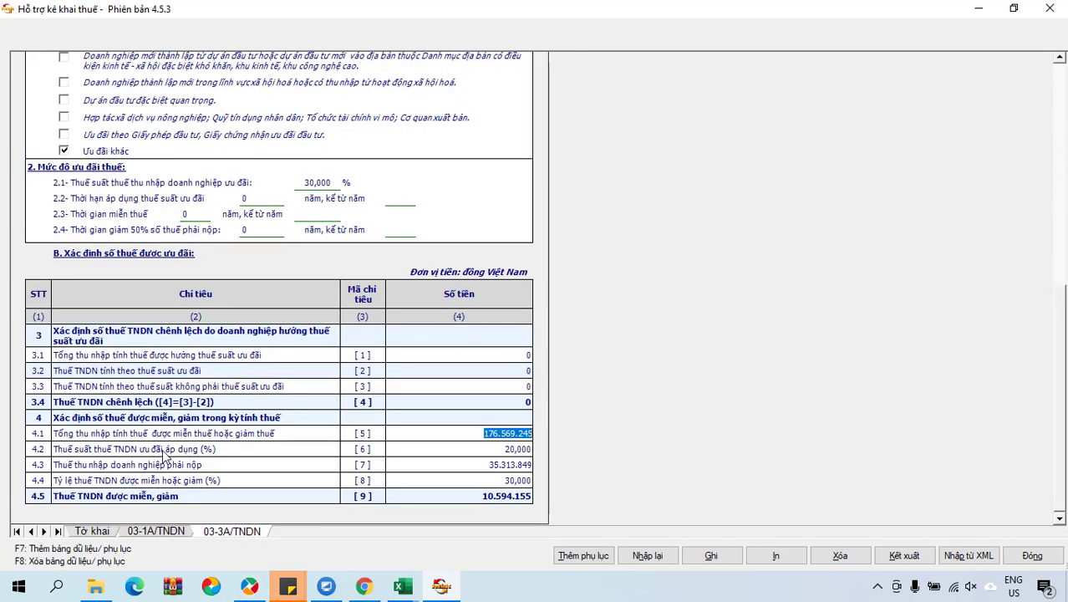
# Verify rows 4.2–4.4: 30% reduction on 35.313.849 tax payable, then return to the Tờ khai sheet.
pyautogui.click(481, 448)
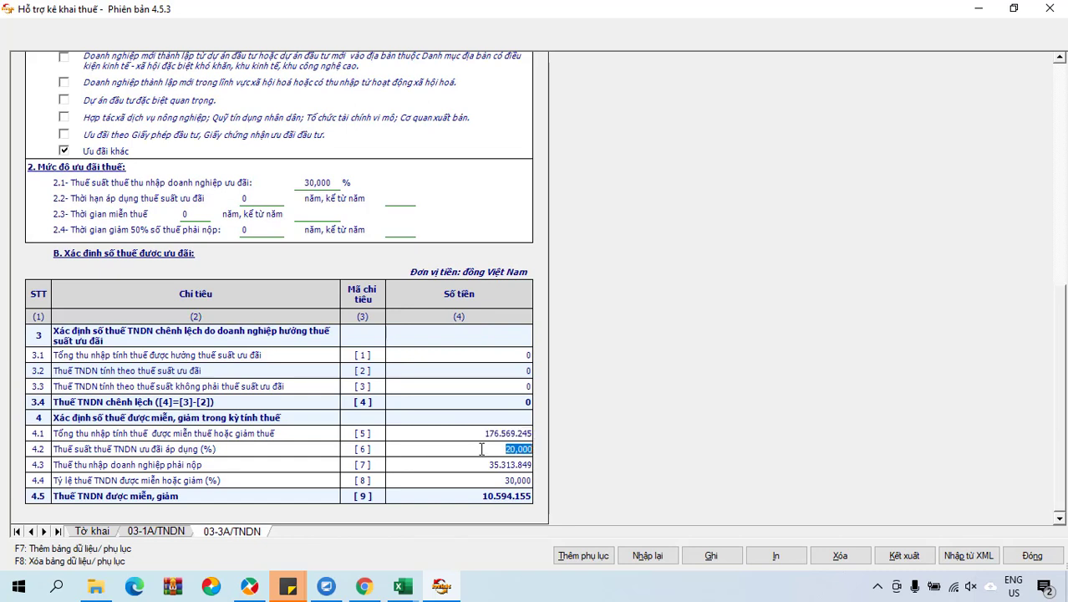
pyautogui.click(473, 464)
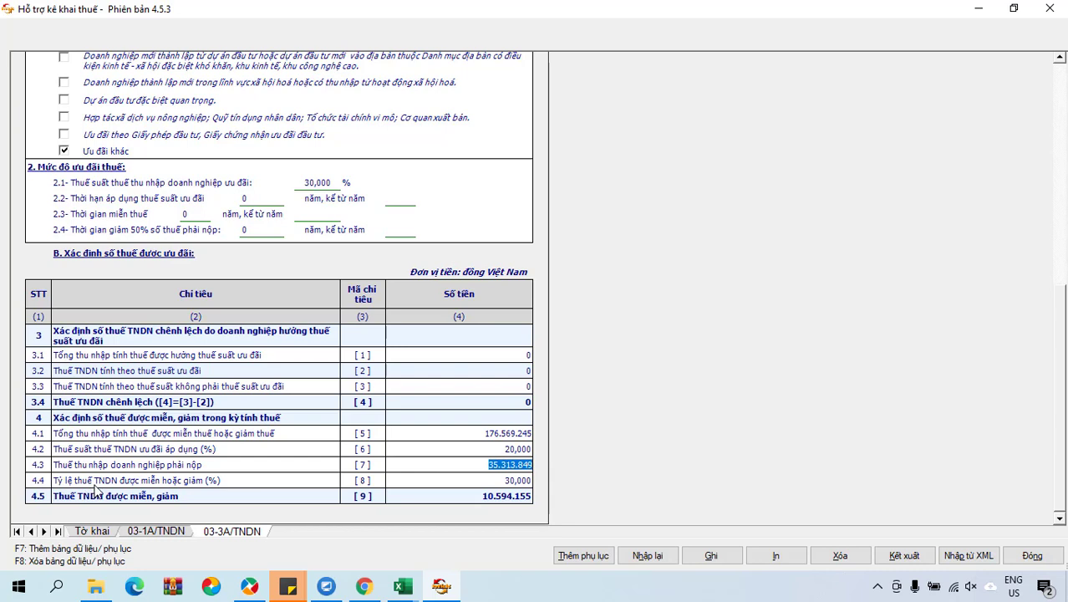
pyautogui.click(443, 482)
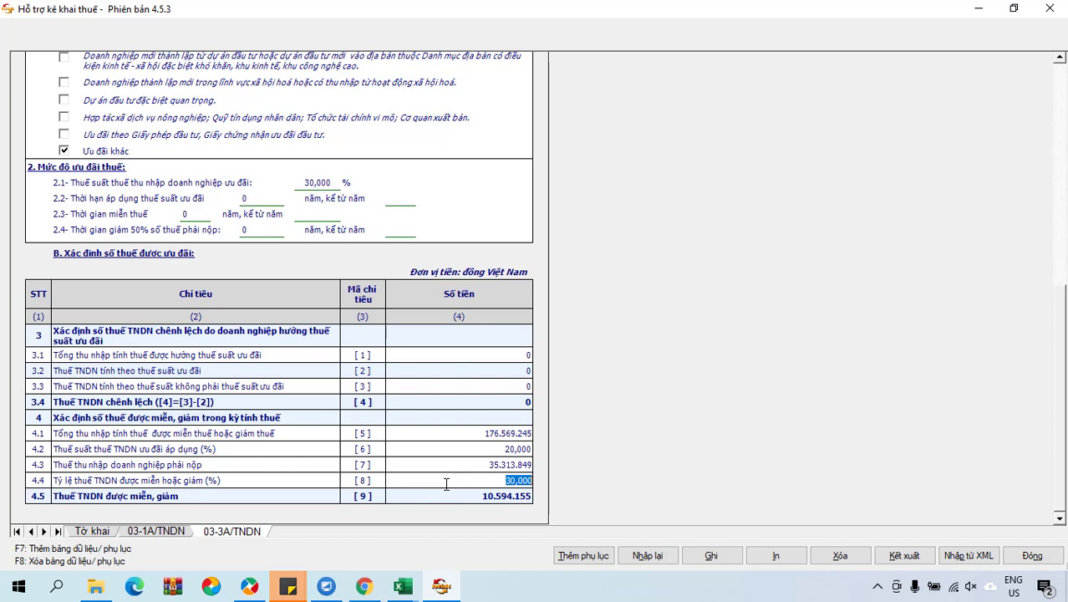
pyautogui.moveTo(501, 480); pyautogui.dragTo(539, 480)
pyautogui.click(525, 481)
pyautogui.moveTo(504, 481); pyautogui.dragTo(537, 481)
pyautogui.doubleClick(519, 465)
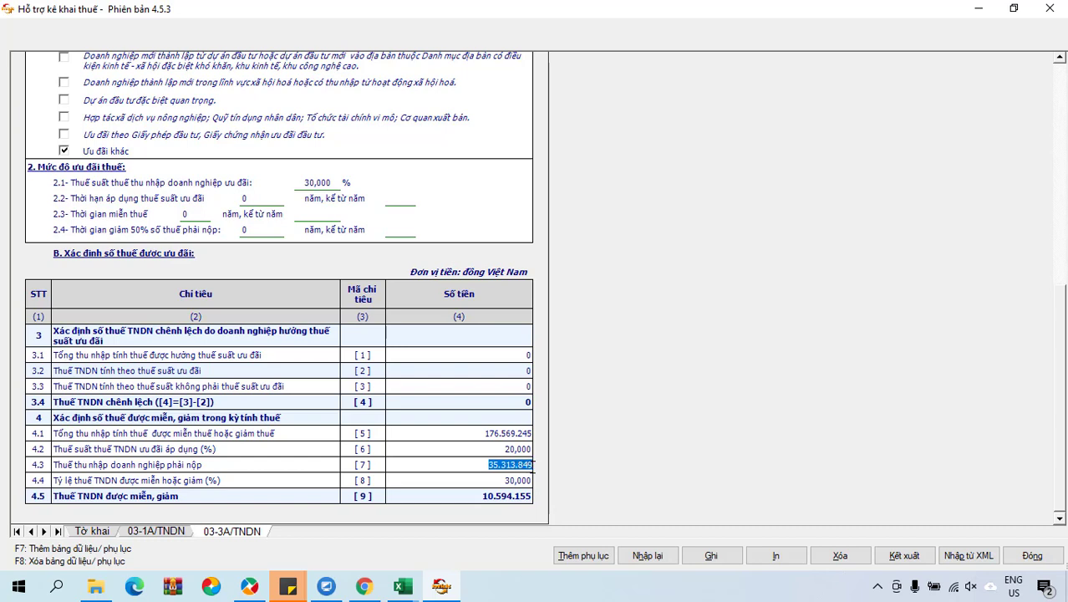
pyautogui.moveTo(517, 465); pyautogui.dragTo(533, 466)
pyautogui.doubleClick(519, 481)
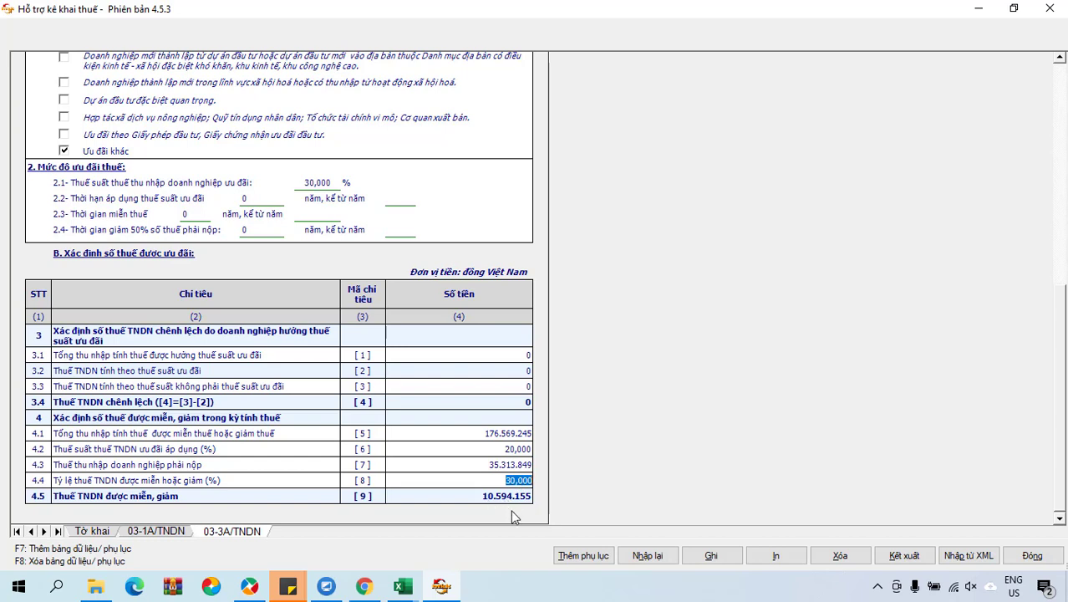
pyautogui.click(99, 533)
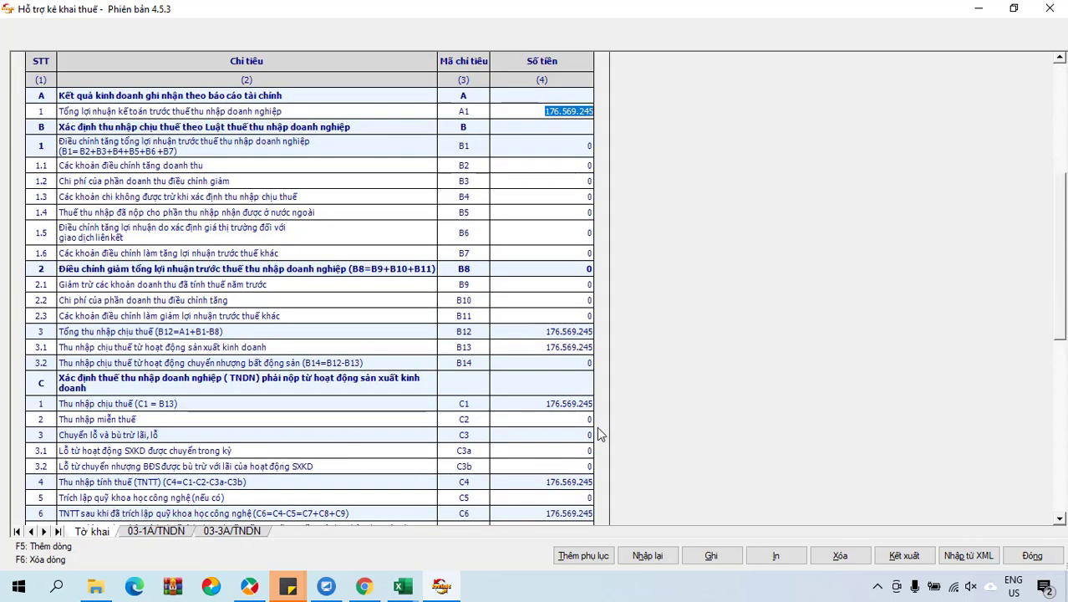
pyautogui.scroll(-3, 598, 433)
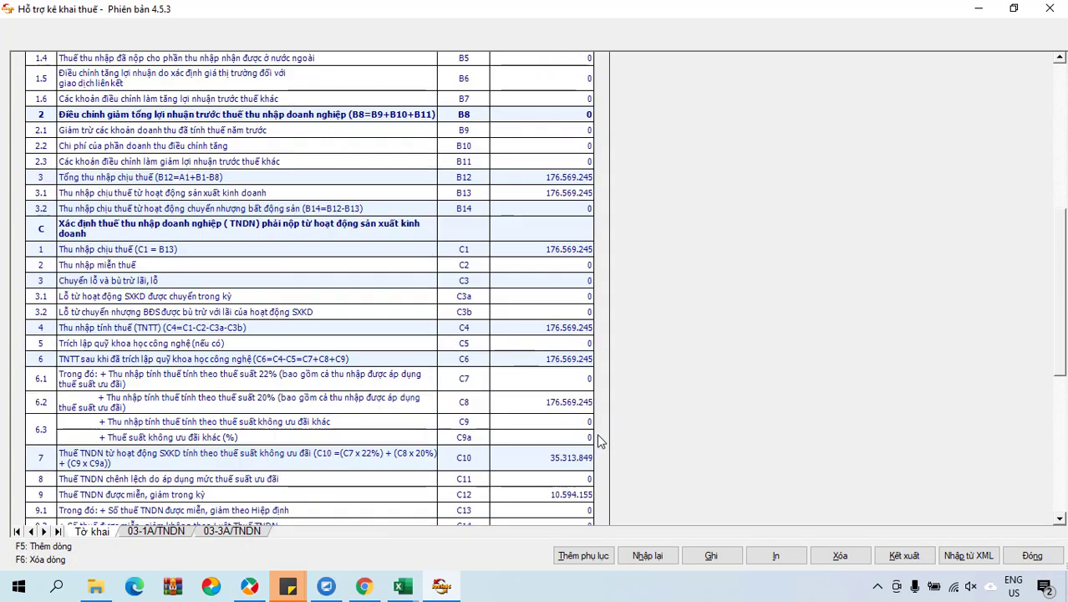
pyautogui.click(565, 495)
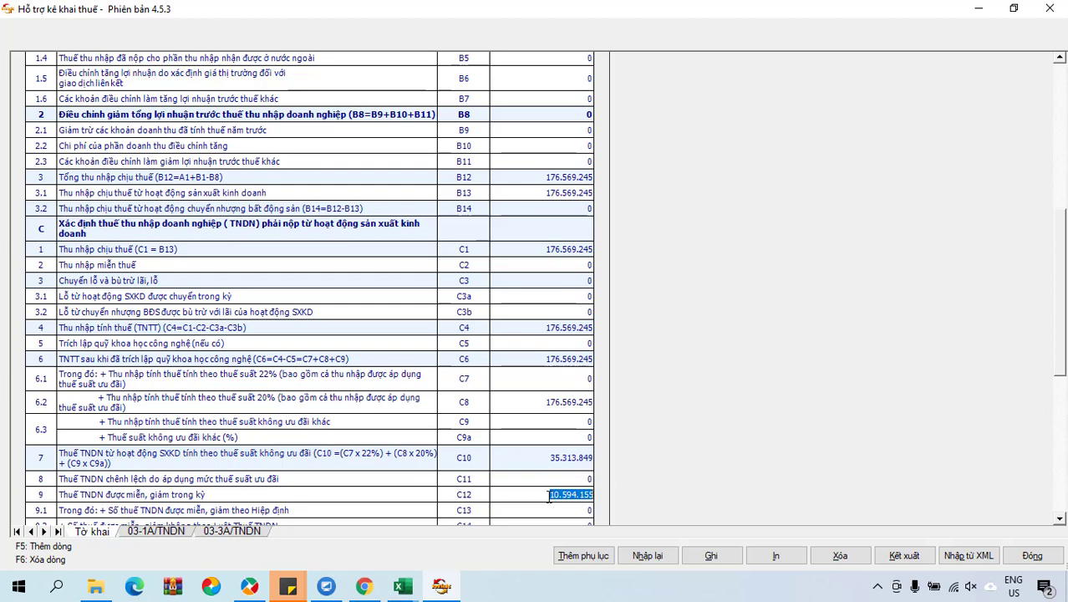
pyautogui.scroll(-1, 619, 495)
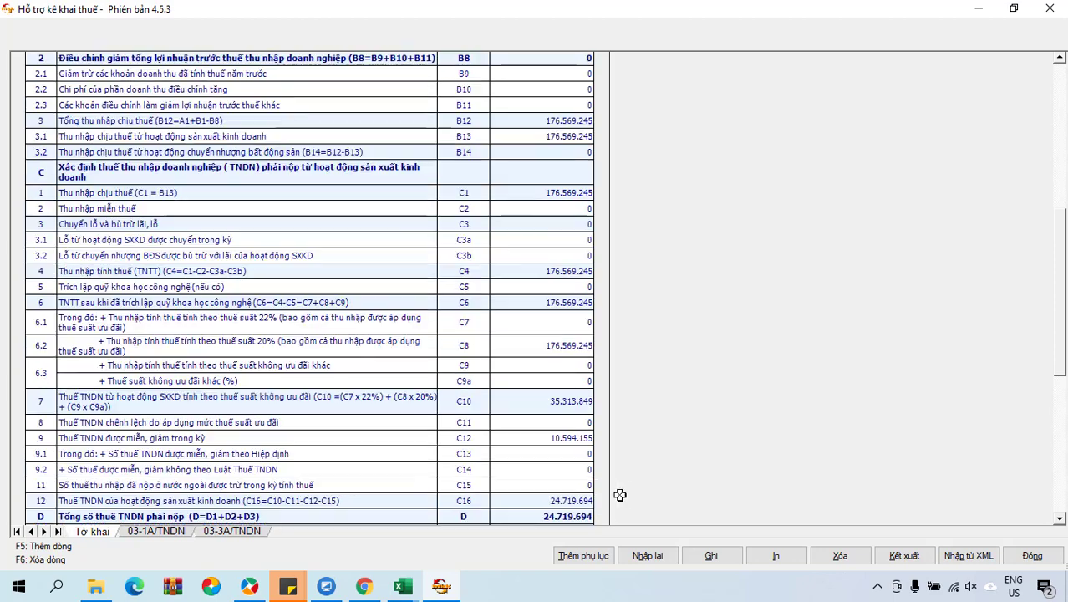
pyautogui.scroll(-2, 619, 496)
pyautogui.click(710, 554)
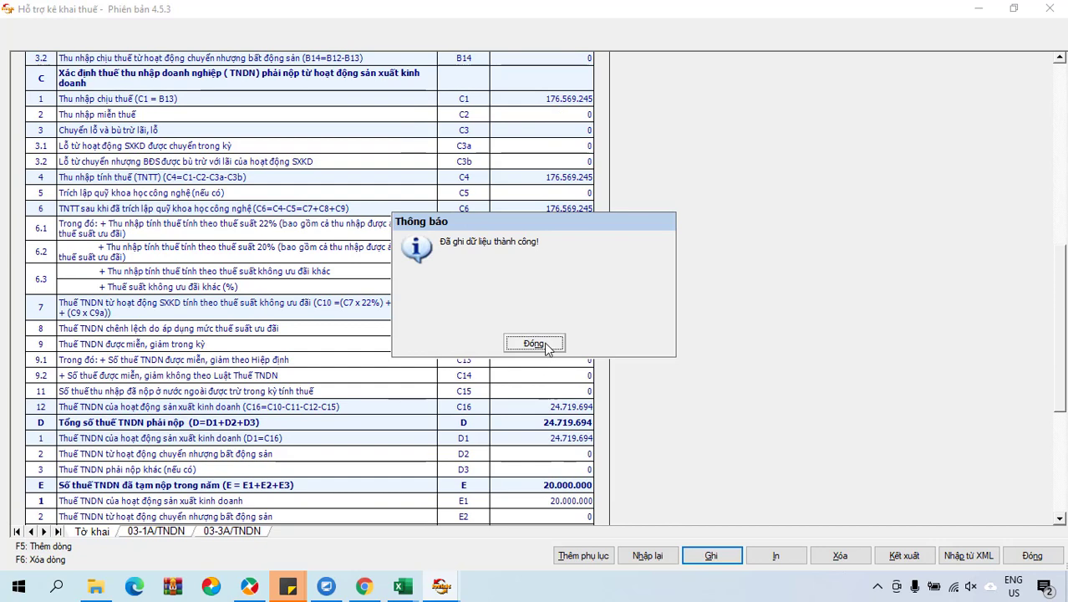
pyautogui.click(545, 344)
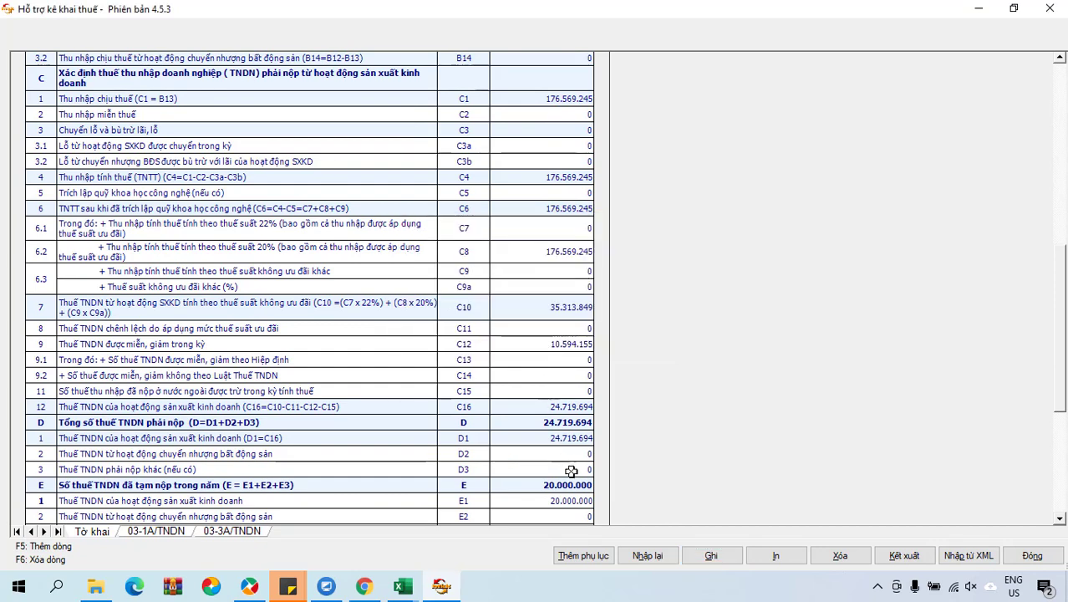
pyautogui.scroll(-3, 569, 472)
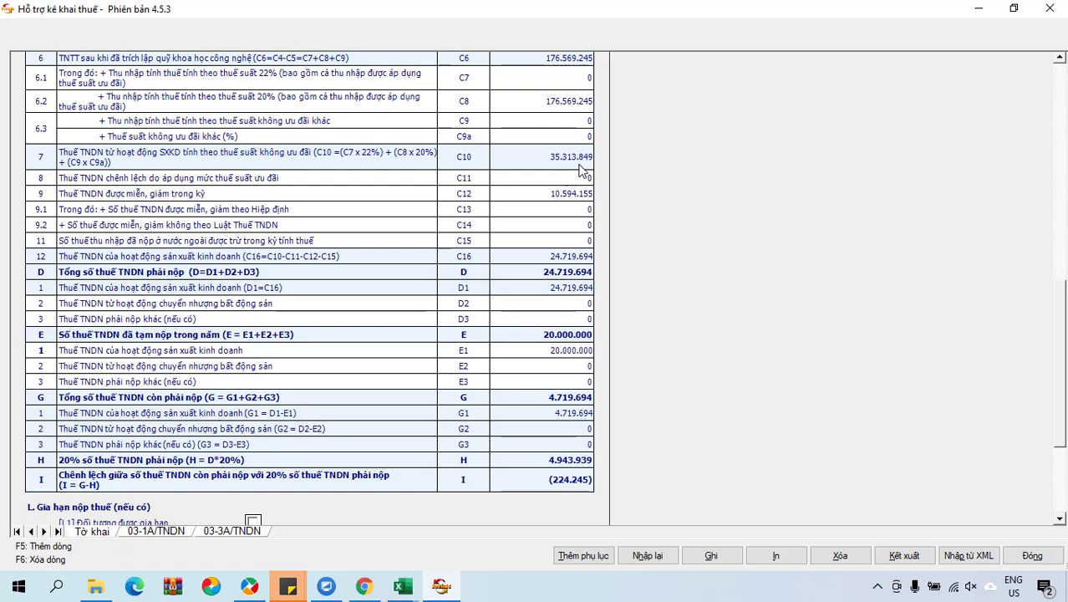
pyautogui.click(563, 196)
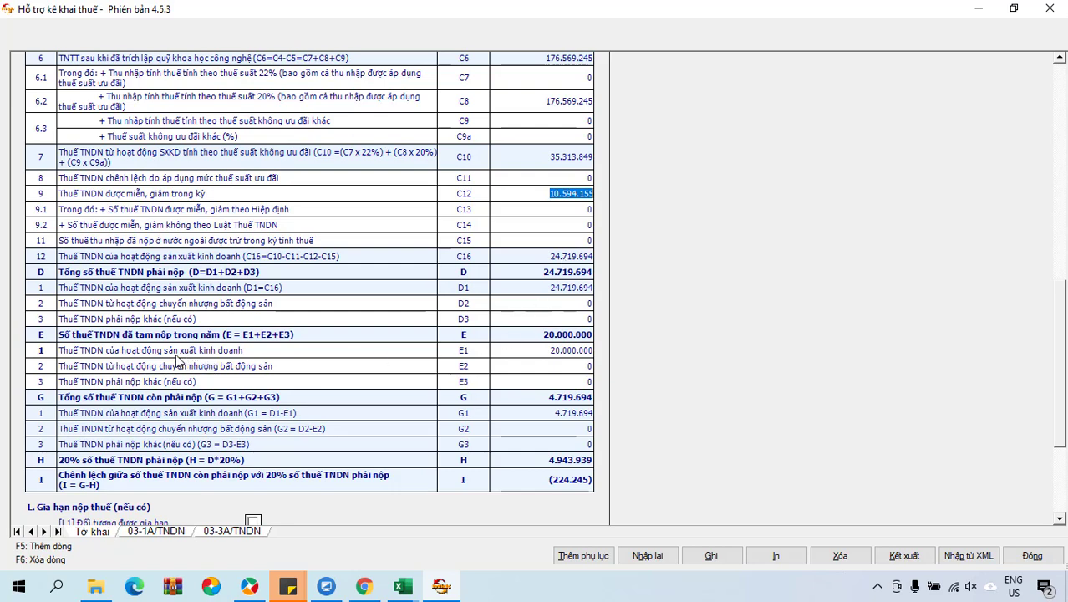
pyautogui.click(527, 351)
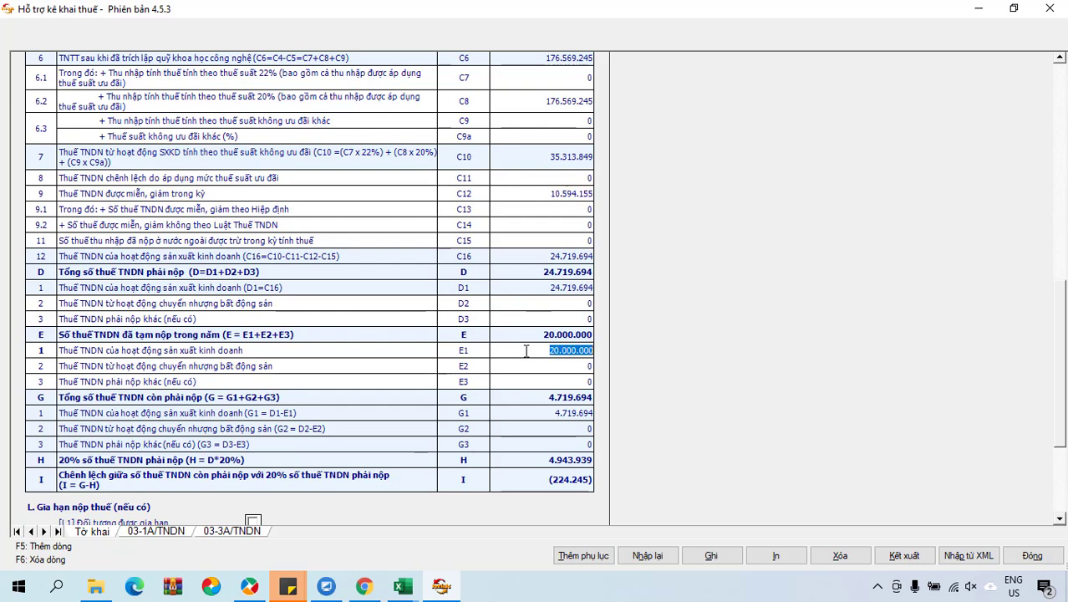
pyautogui.click(552, 354)
pyautogui.doubleClick(553, 351)
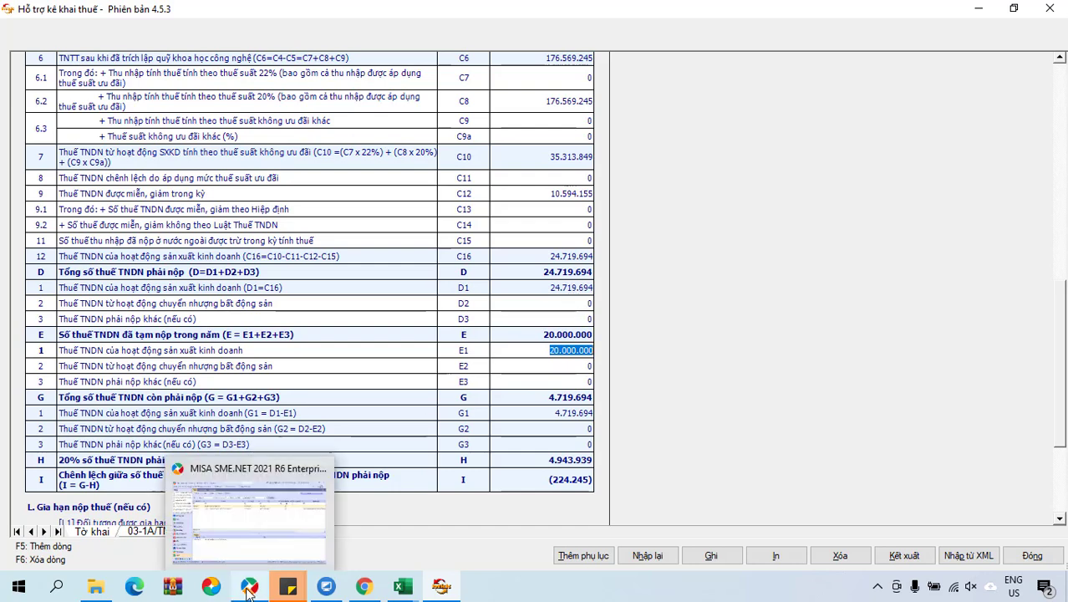
# In MISA, open the Trích thuế TNDN voucher NVK00029 from the NVK voucher list.
pyautogui.click(251, 535)
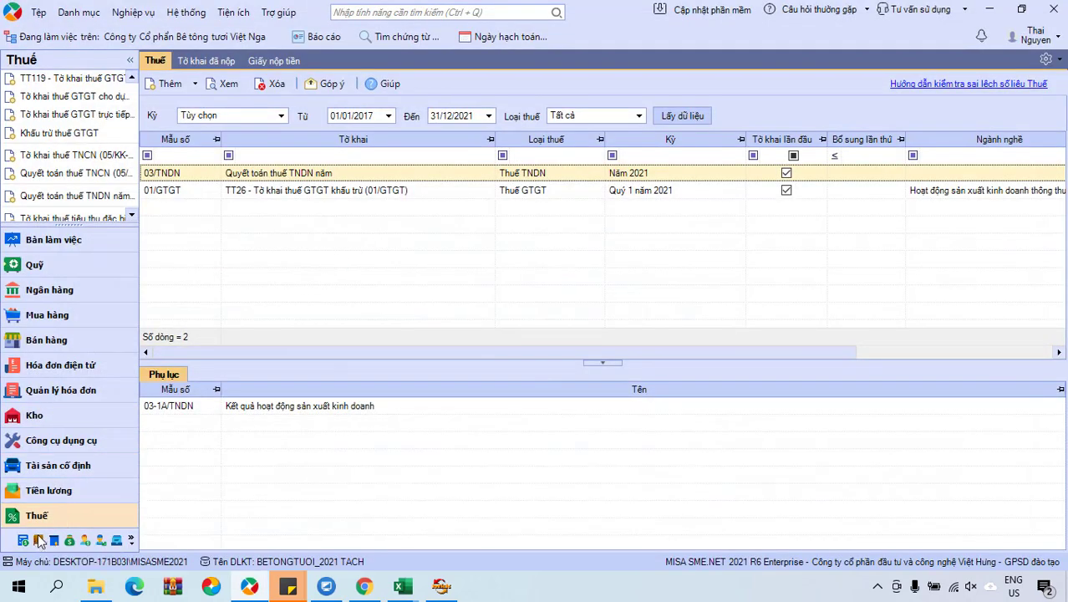
pyautogui.click(40, 539)
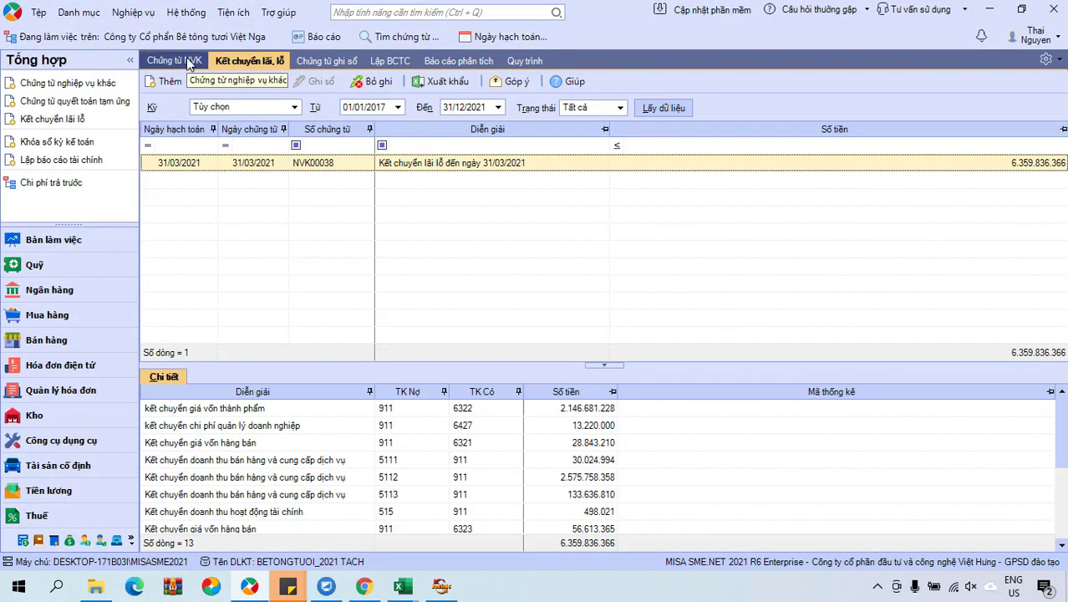
pyautogui.click(174, 60)
pyautogui.doubleClick(389, 182)
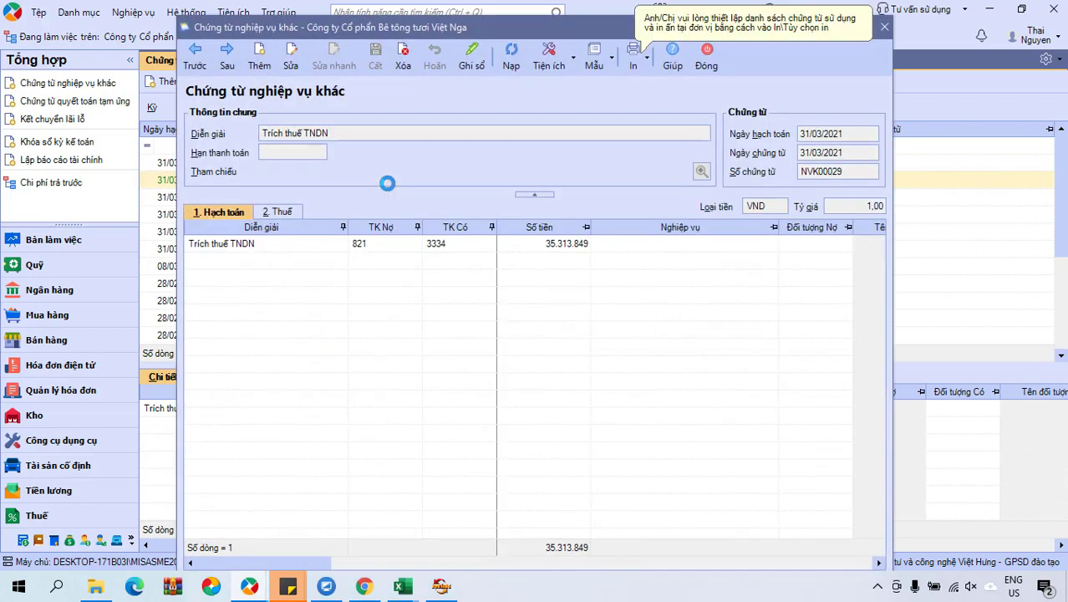
# Edit the voucher, review its date, description and 821/3334 accounts, and select the 35.313.849 amount.
pyautogui.click(539, 242)
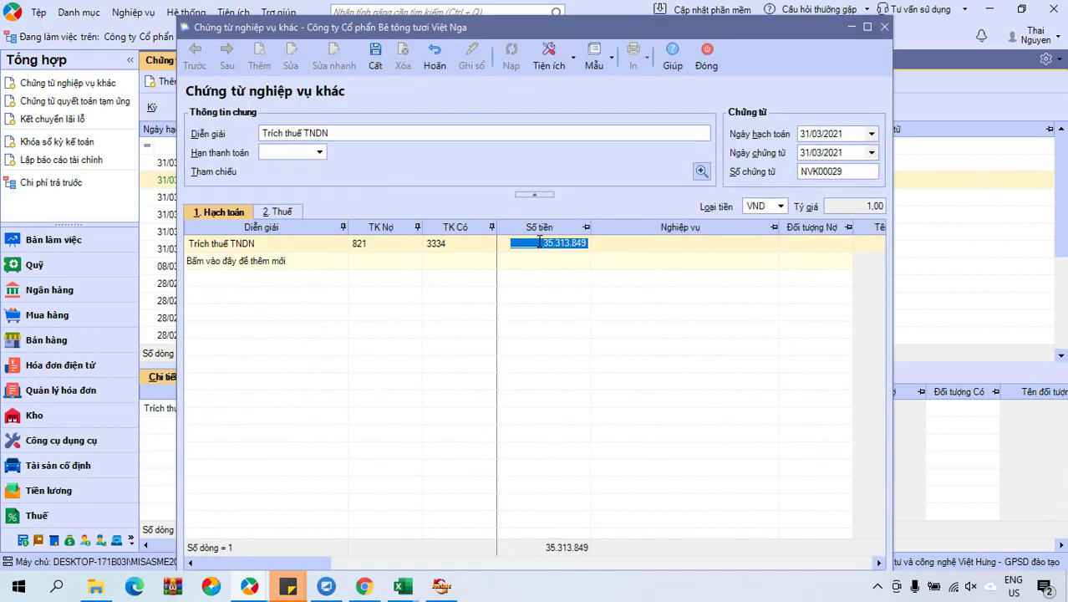
pyautogui.click(839, 133)
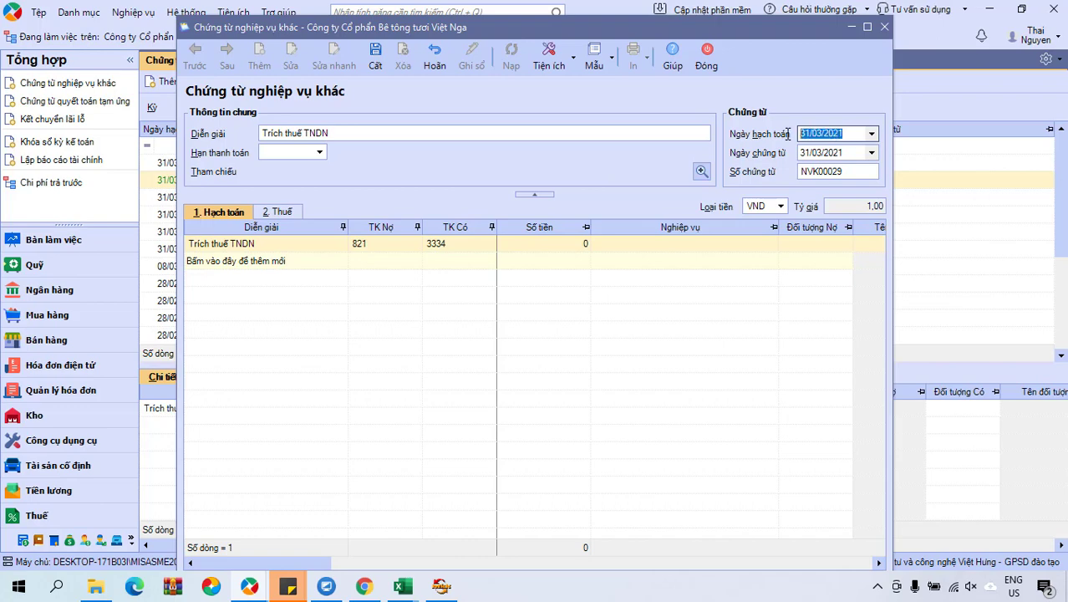
pyautogui.click(347, 138)
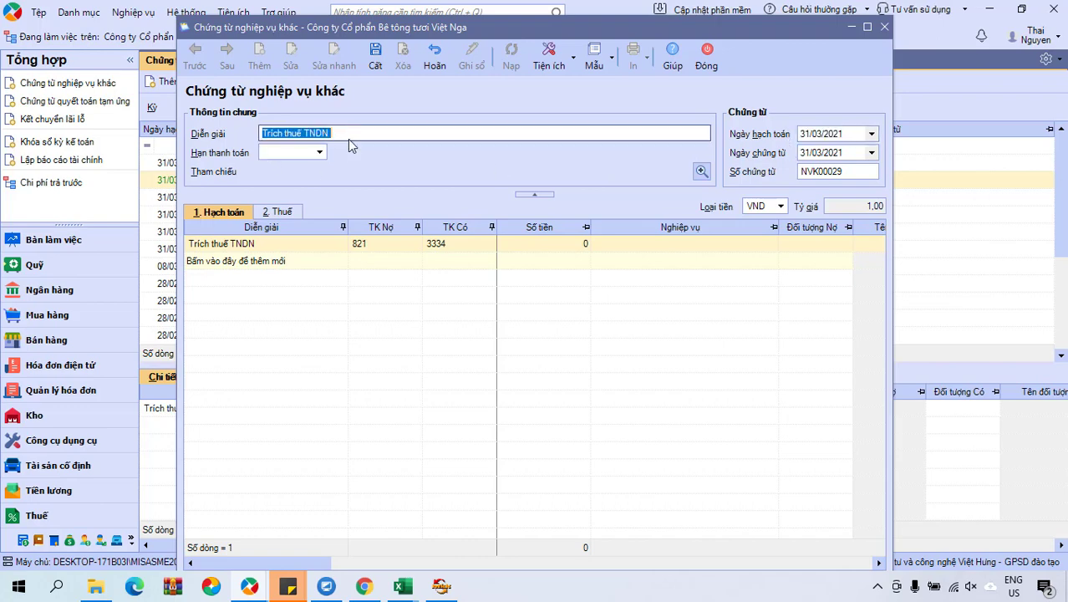
pyautogui.click(829, 133)
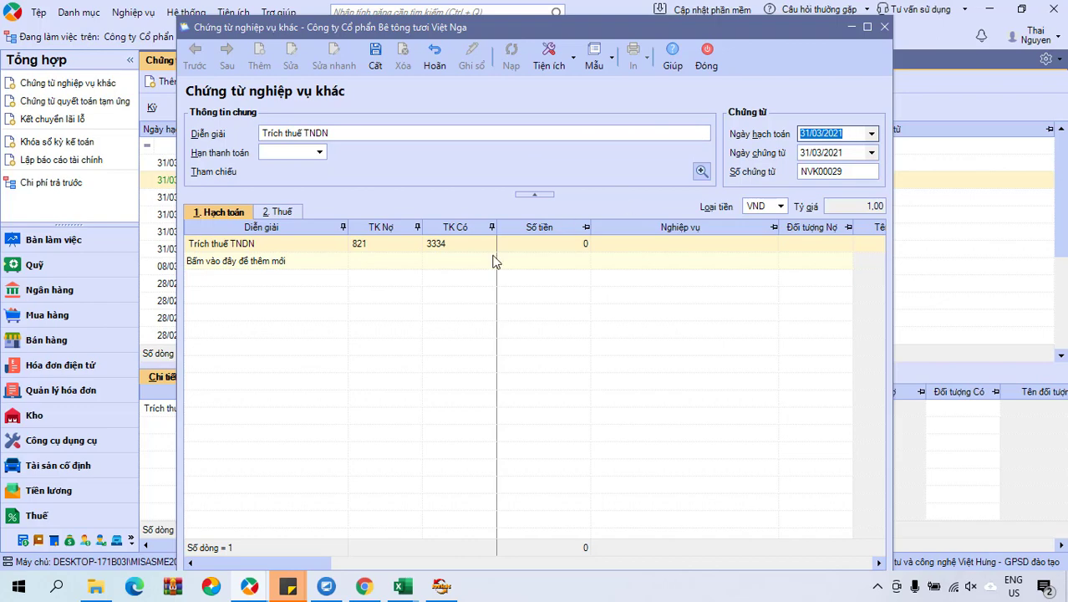
pyautogui.click(358, 243)
pyautogui.click(459, 243)
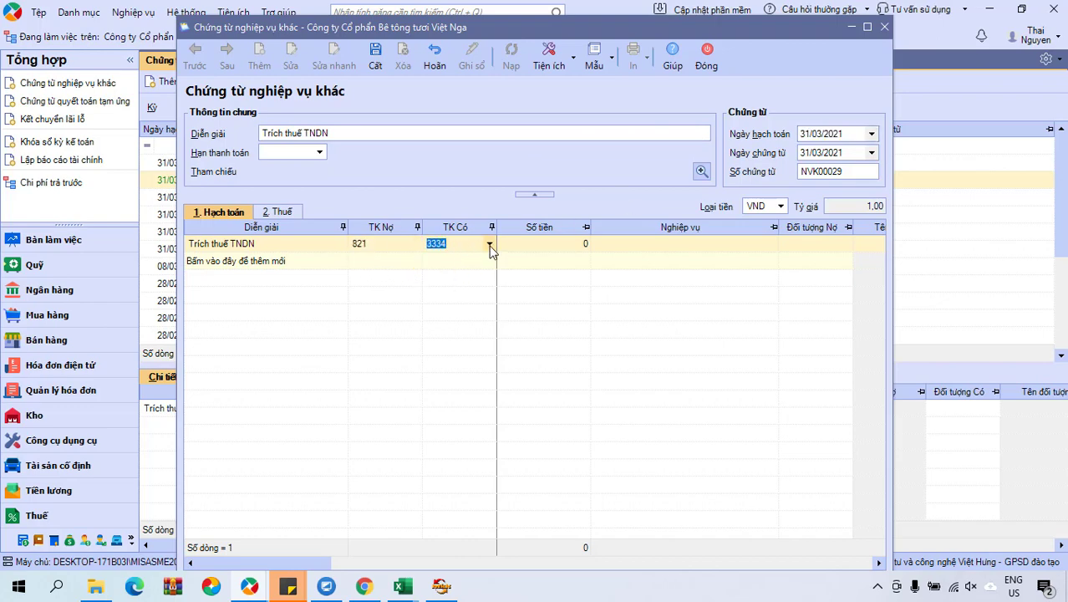
pyautogui.click(522, 244)
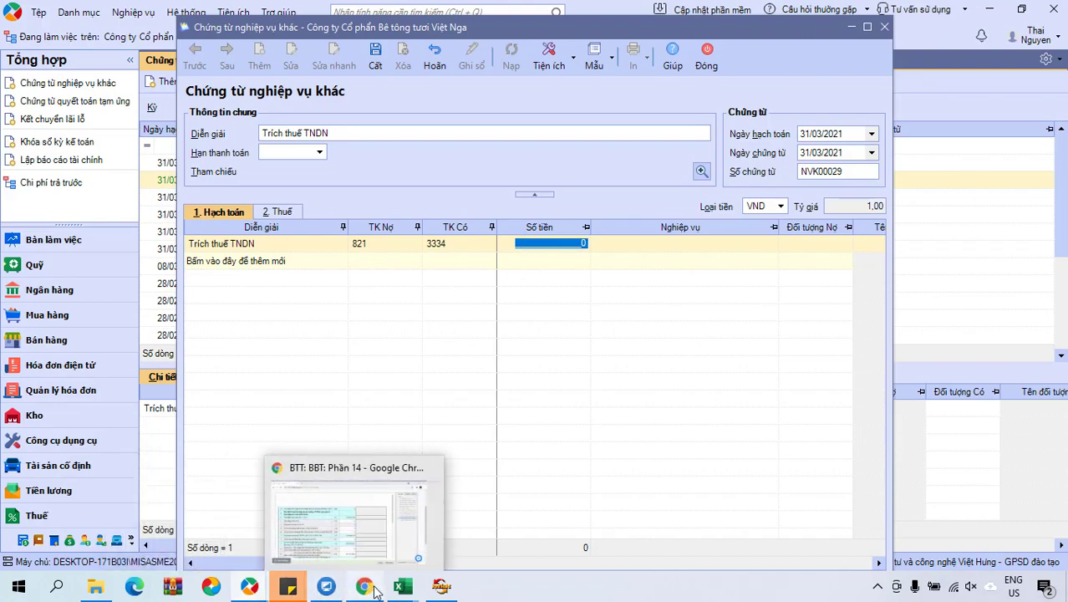
# Bring HTKK's 03/TNDN sheet back and read D1 24.719.694 and E1 20.000.000.
pyautogui.click(364, 586)
pyautogui.click(440, 586)
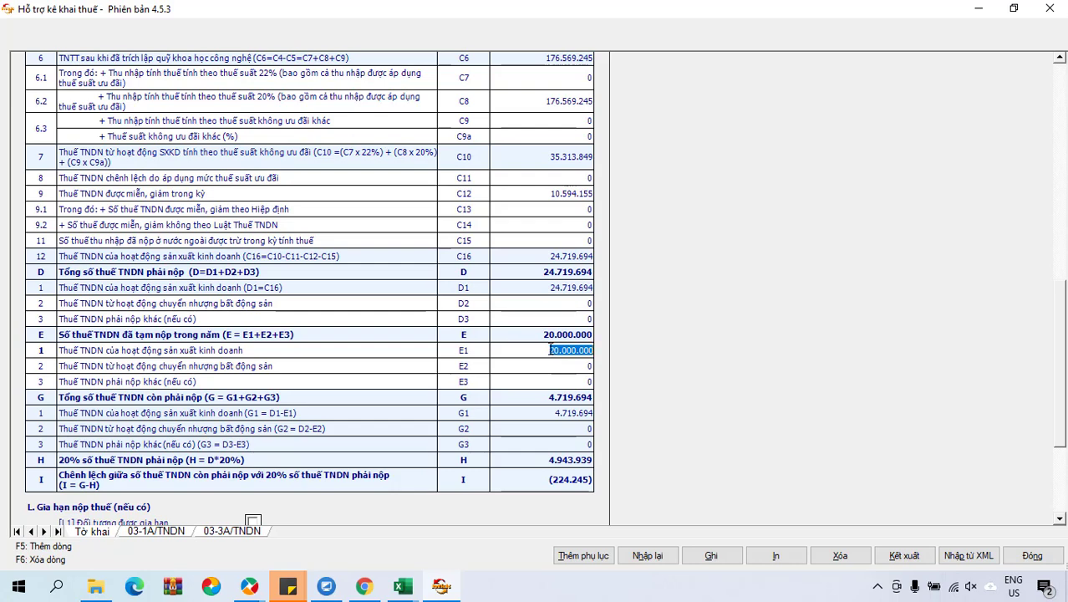
pyautogui.moveTo(549, 350); pyautogui.dragTo(599, 350)
# Enter 24.719.694 as voucher NVK00029's amount, then save and close it.
pyautogui.click(334, 511)
pyautogui.write('2')
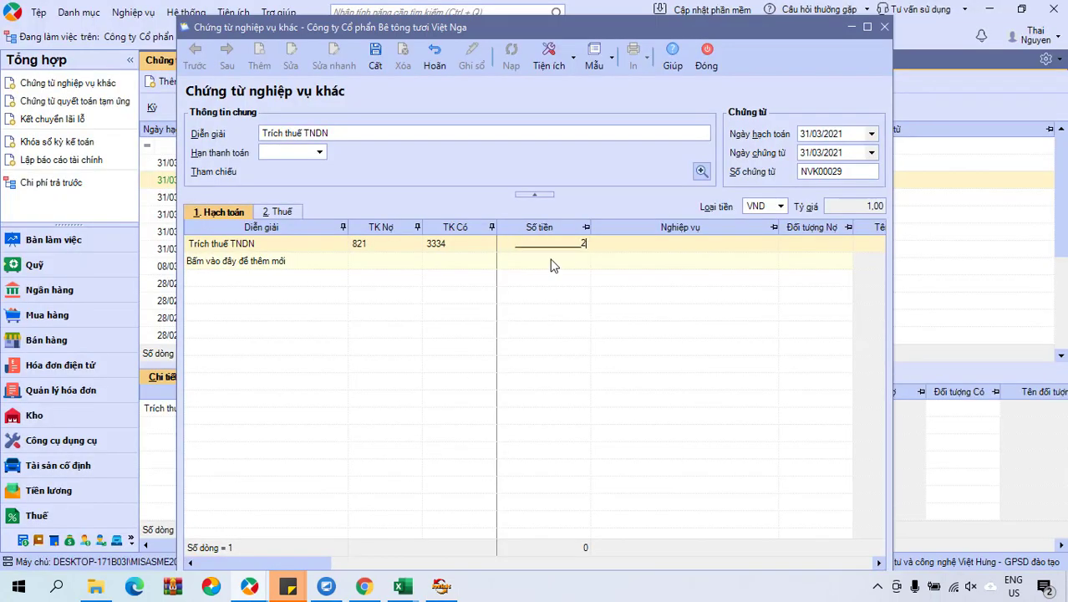
pyautogui.write('4.719.694')
pyautogui.click(599, 248)
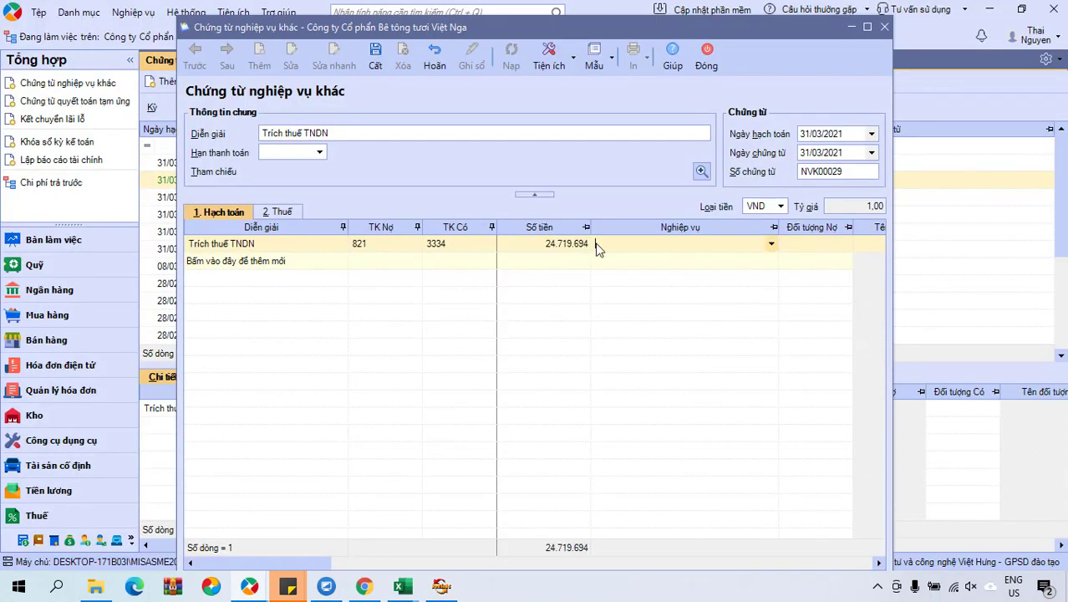
pyautogui.click(375, 59)
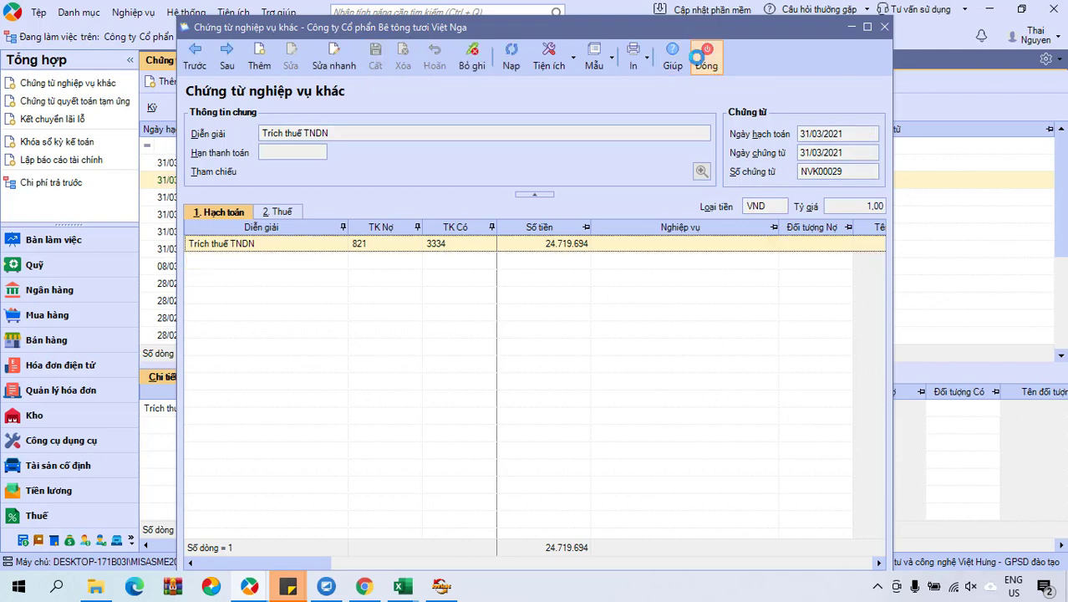
pyautogui.click(706, 58)
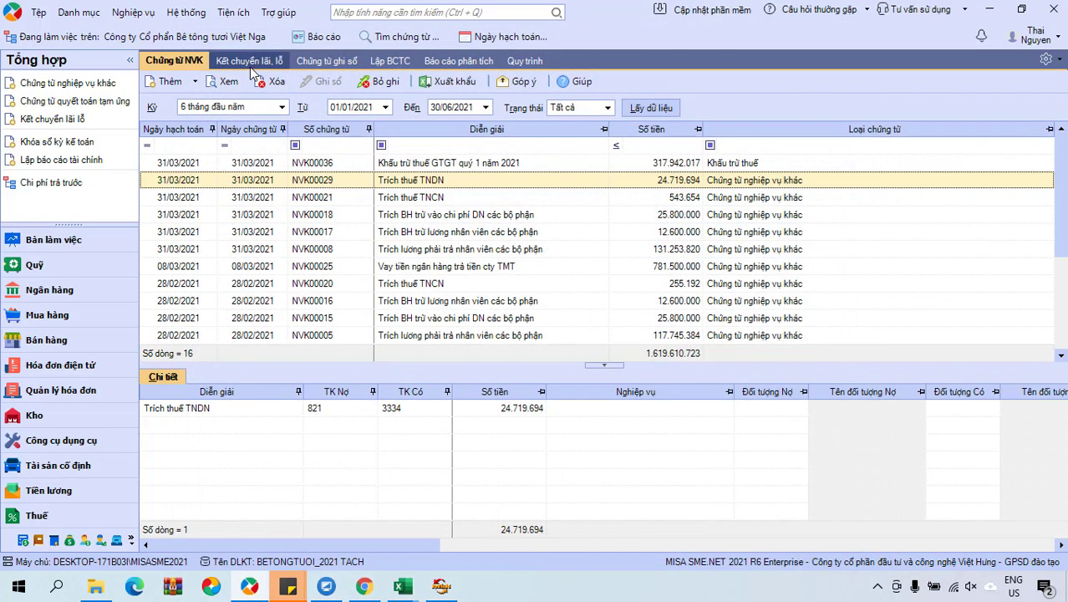
pyautogui.click(314, 37)
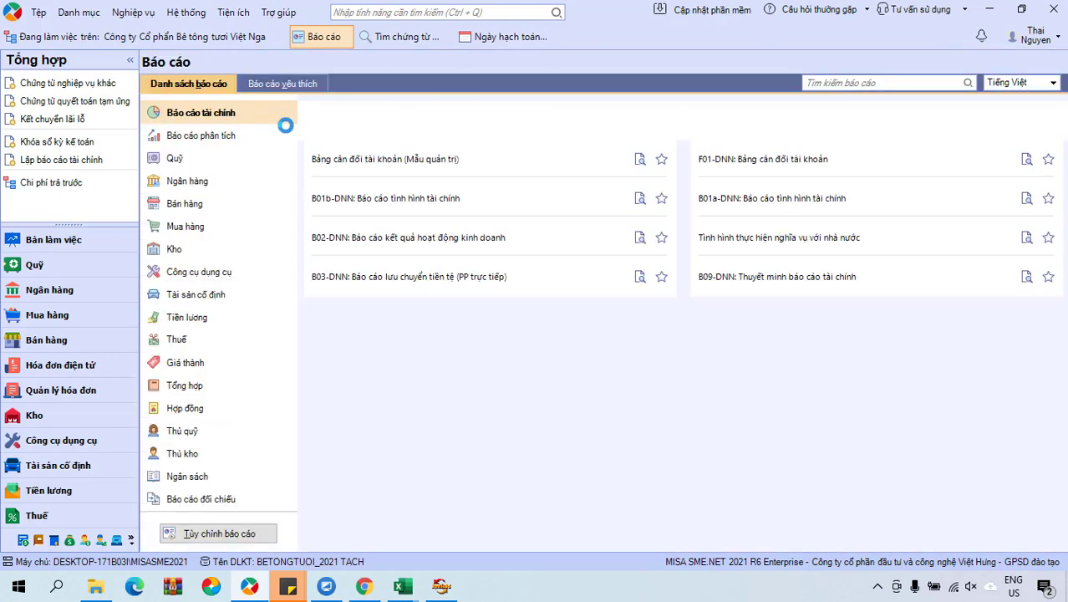
pyautogui.click(349, 159)
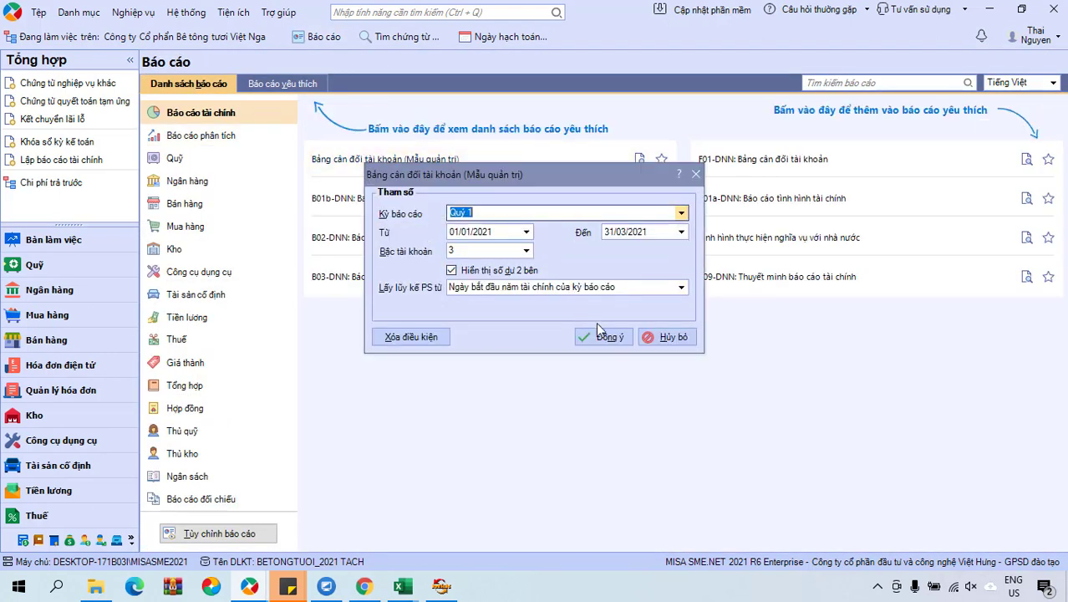
pyautogui.click(606, 337)
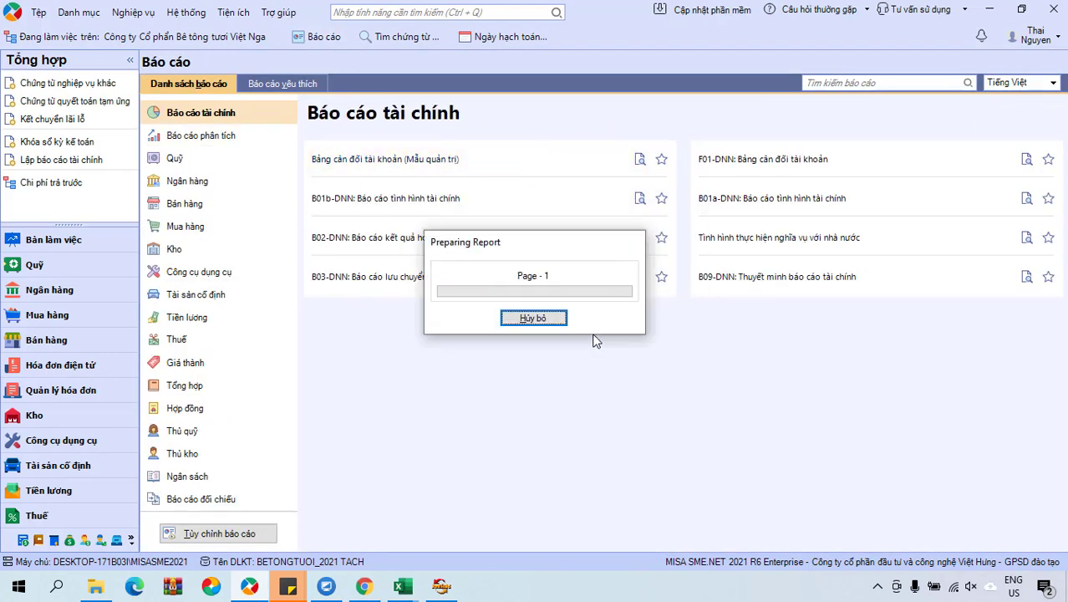
pyautogui.scroll(-15, 245, 489)
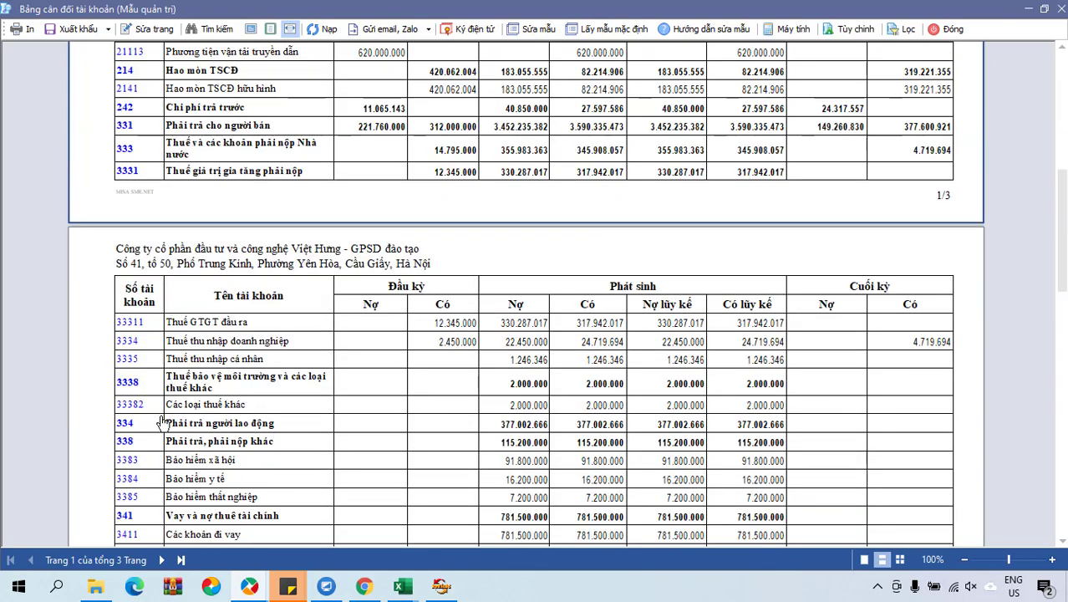
pyautogui.scroll(-5, 159, 476)
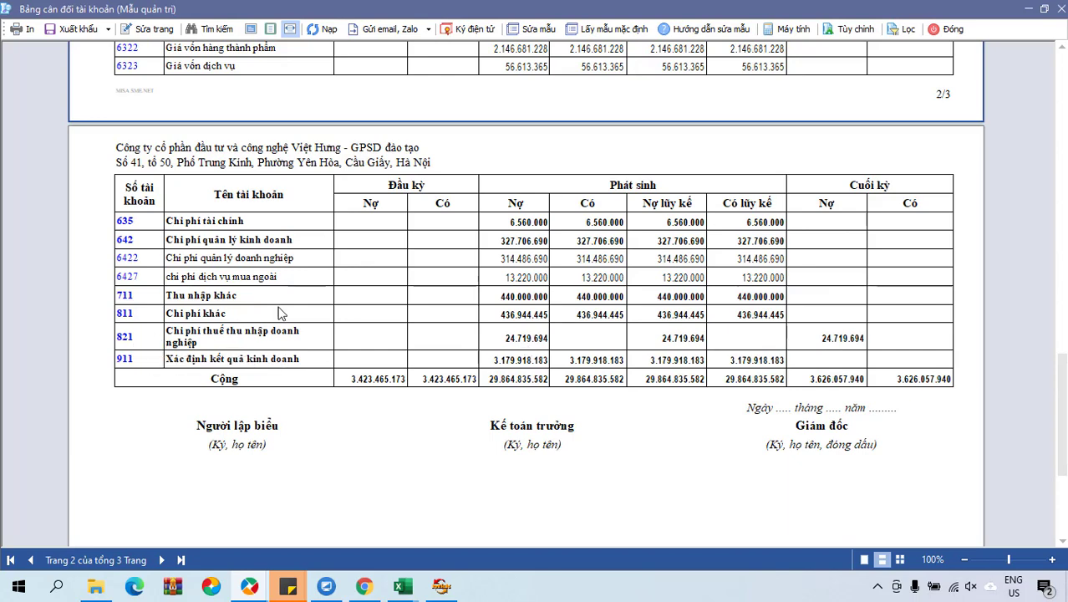
pyautogui.scroll(3, 574, 230)
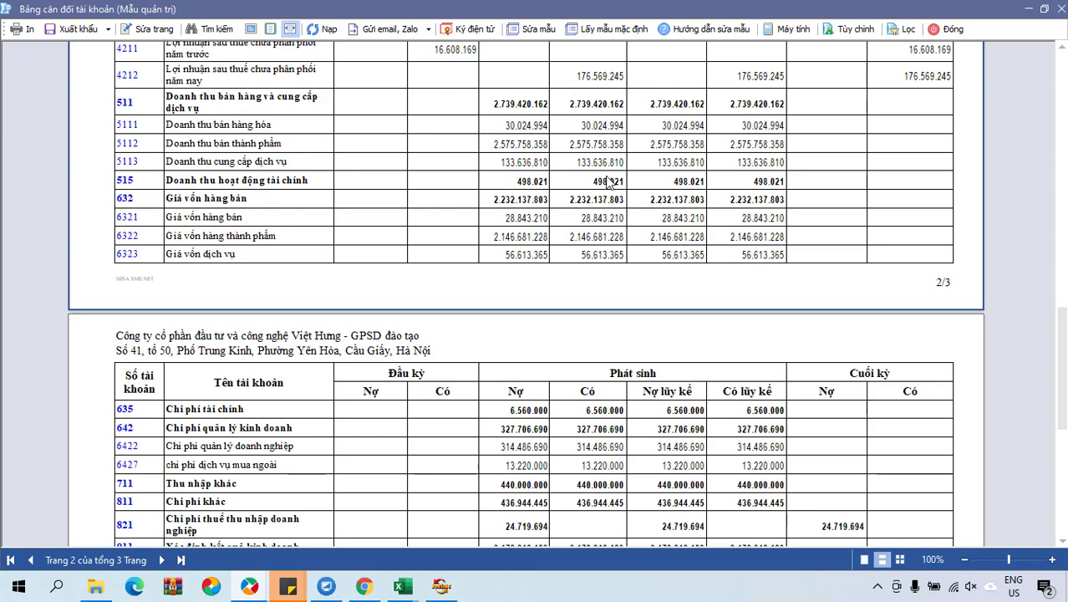
pyautogui.scroll(-5, 610, 184)
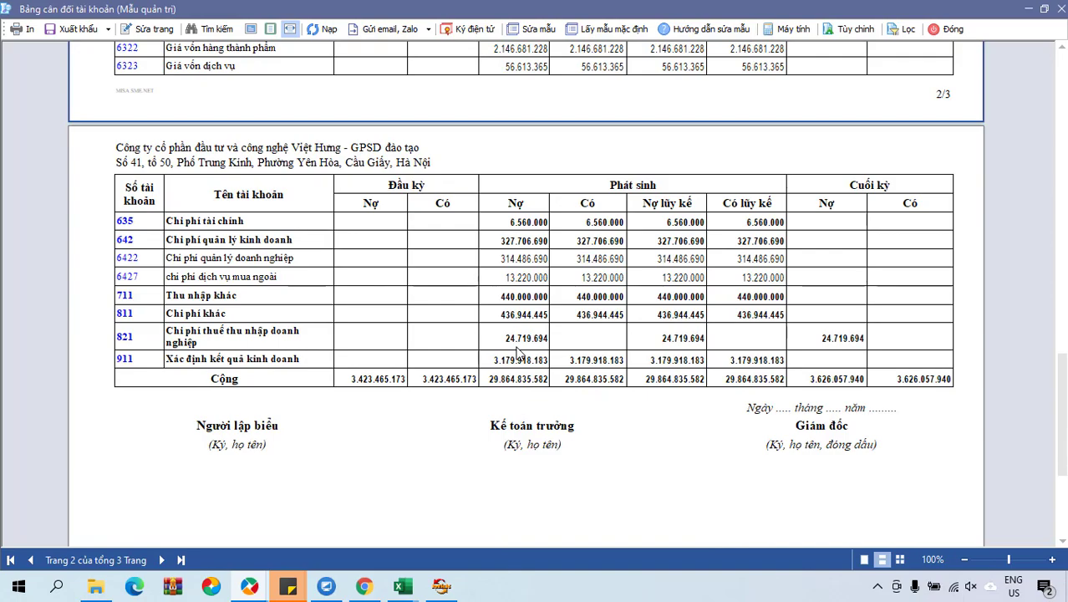
pyautogui.scroll(20, 517, 353)
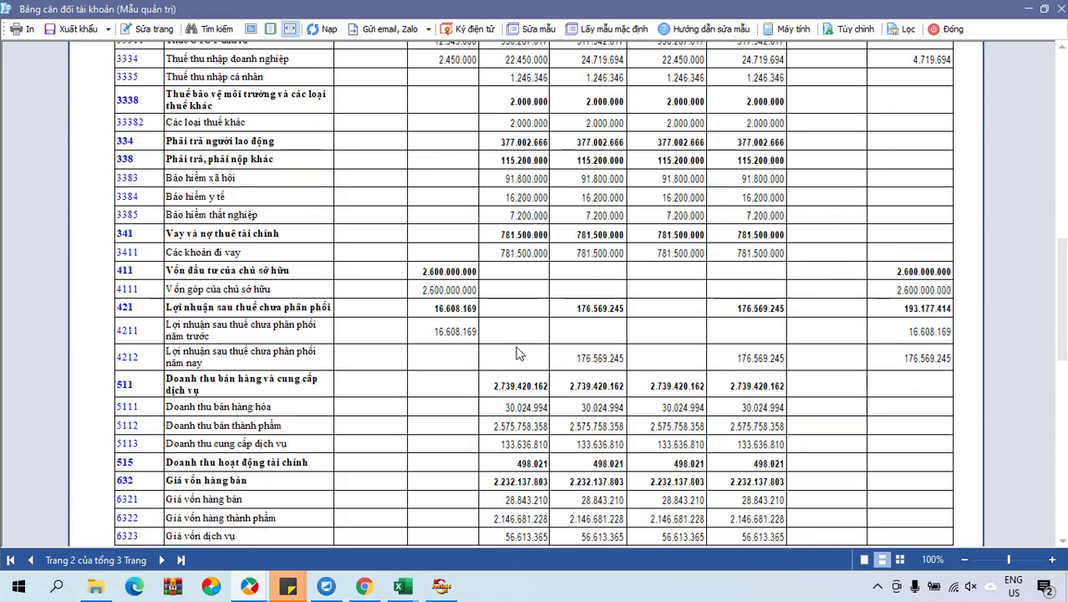
pyautogui.click(947, 28)
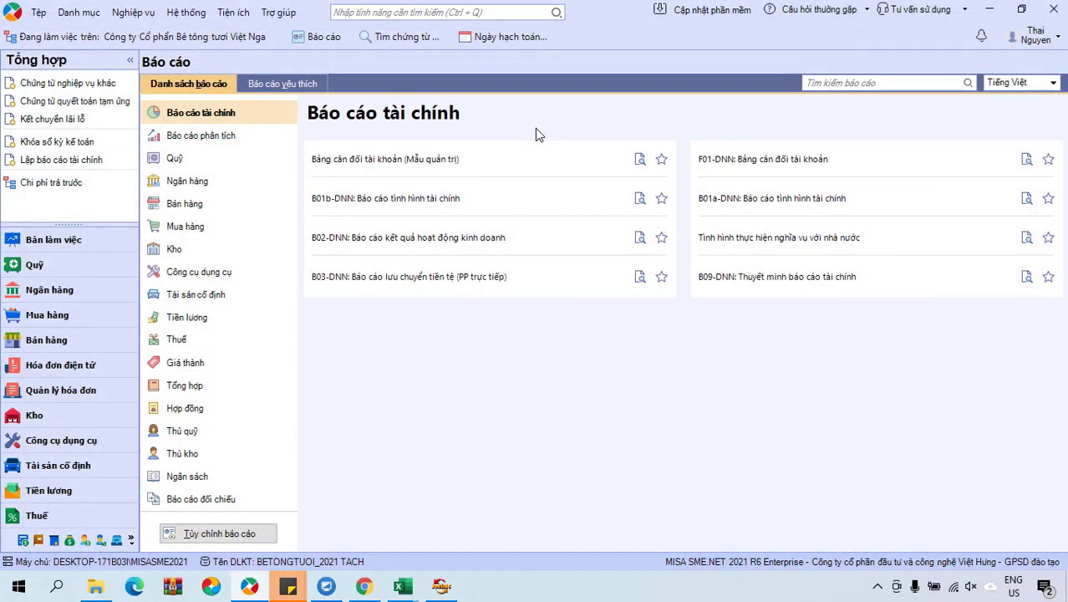
# Unpost and delete the old profit/loss transfer voucher NVK00038.
pyautogui.click(53, 538)
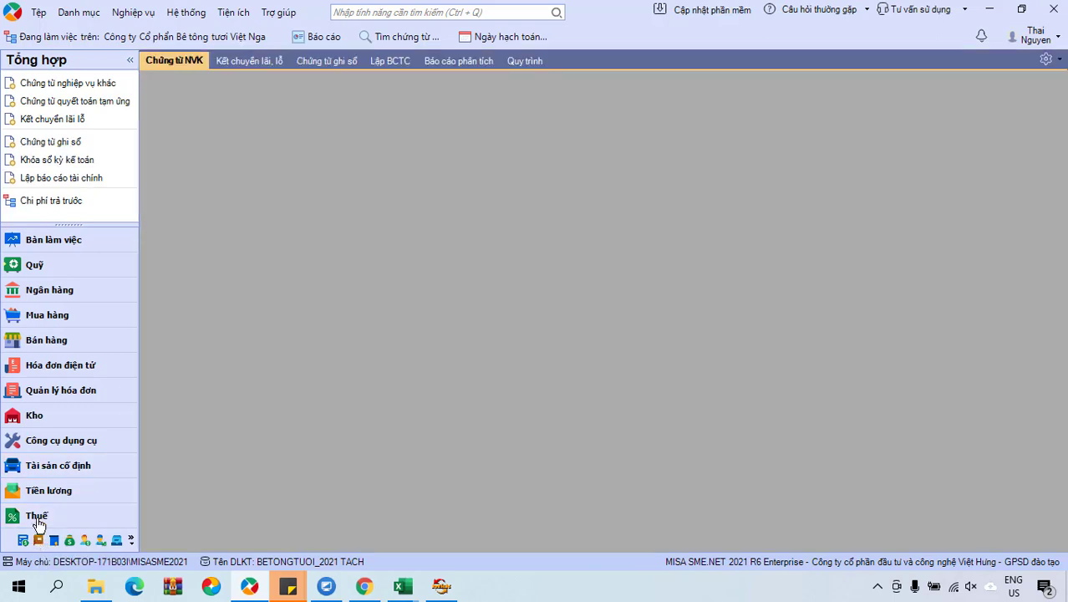
pyautogui.click(263, 60)
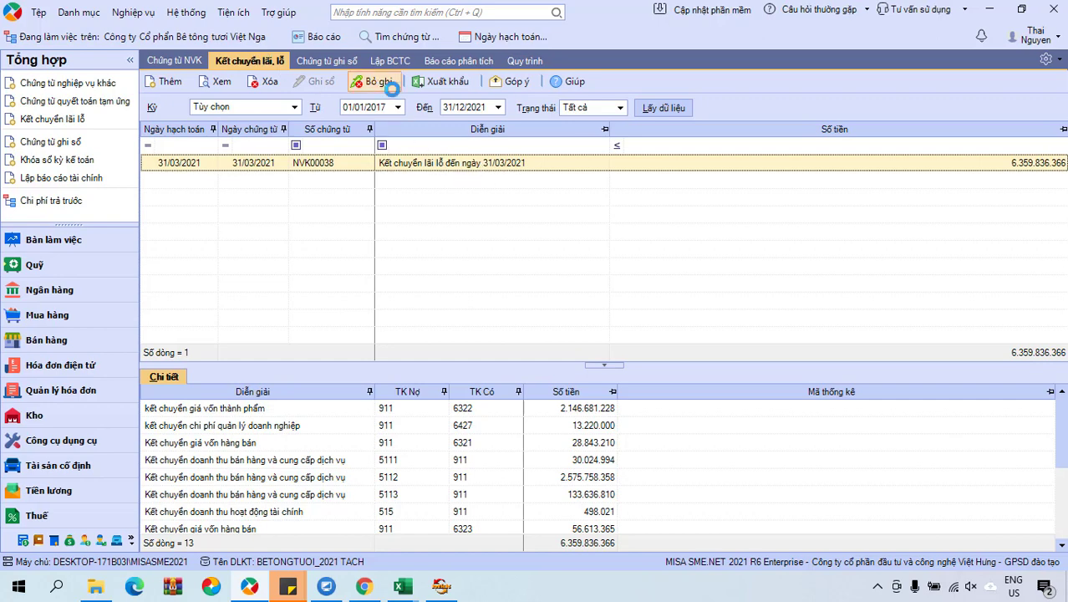
pyautogui.click(380, 84)
pyautogui.click(268, 85)
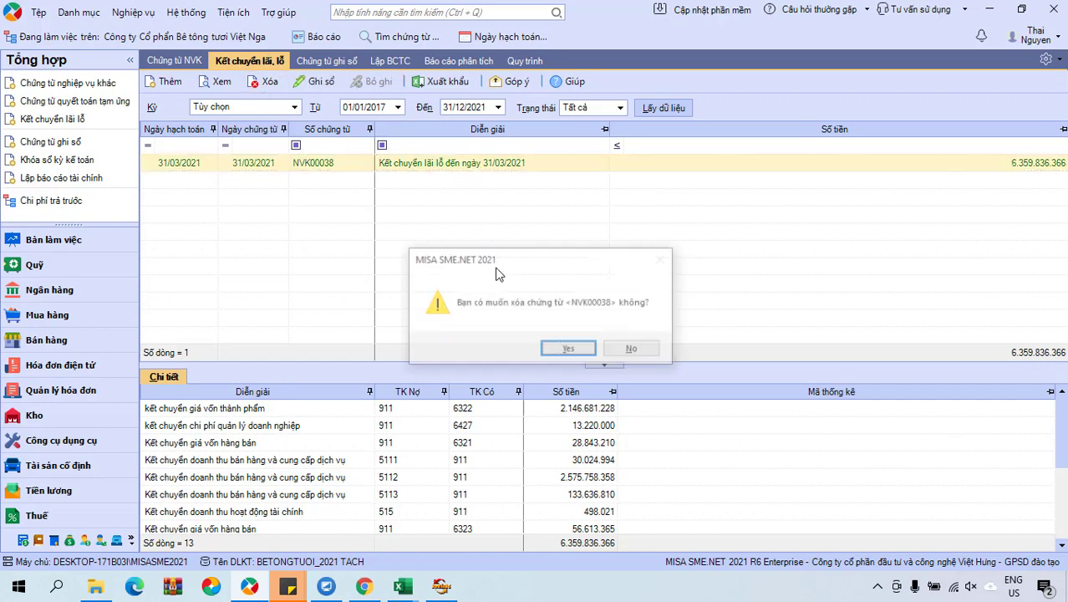
pyautogui.click(565, 348)
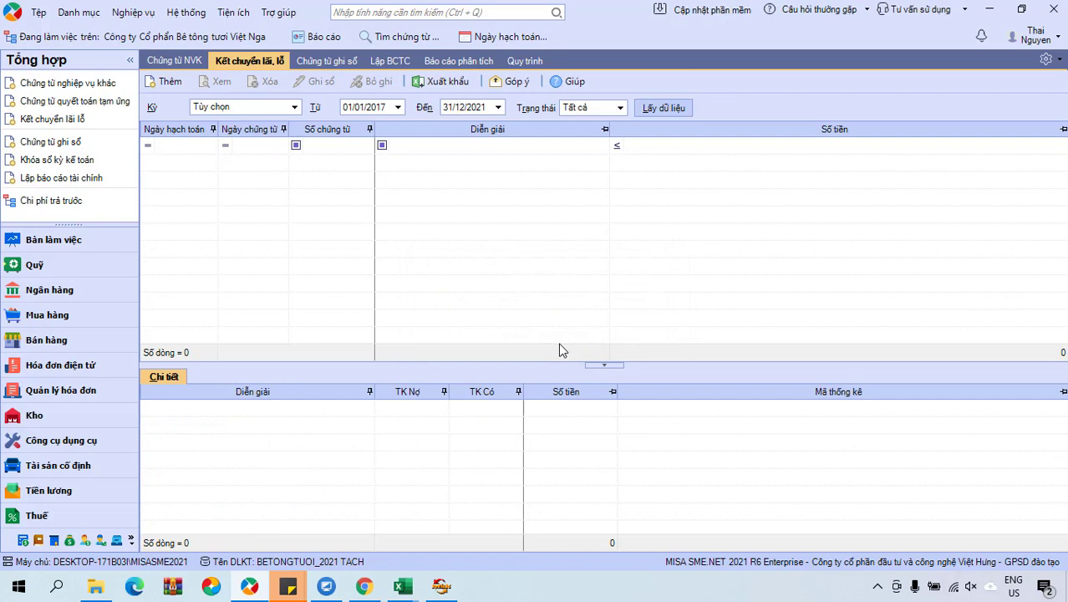
# Create a new profit/loss transfer voucher dated 31/03/2021 and close it.
pyautogui.click(167, 81)
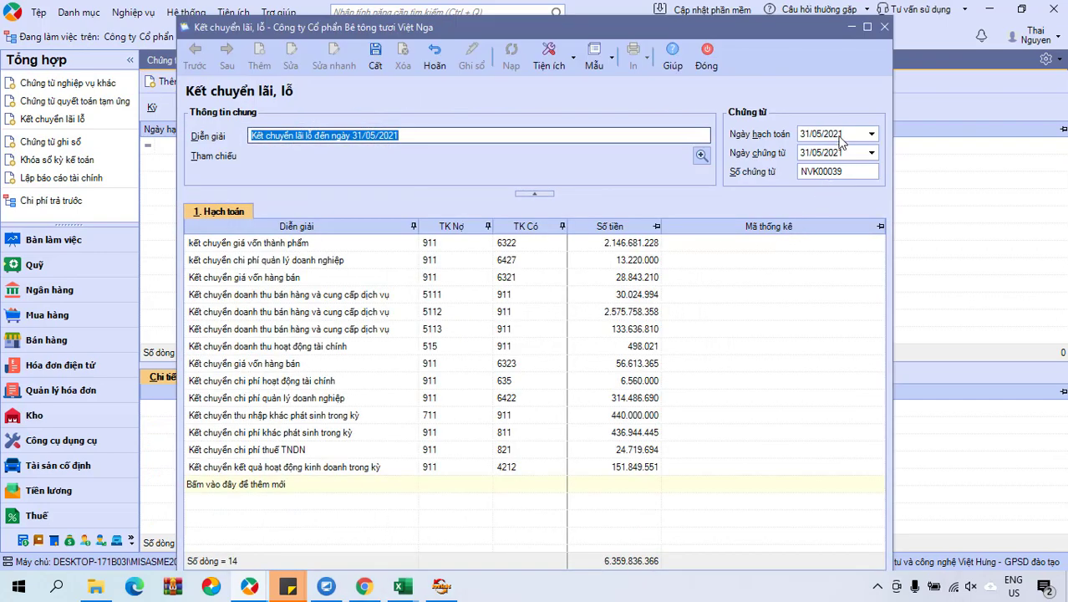
pyautogui.click(840, 141)
pyautogui.write('31/')
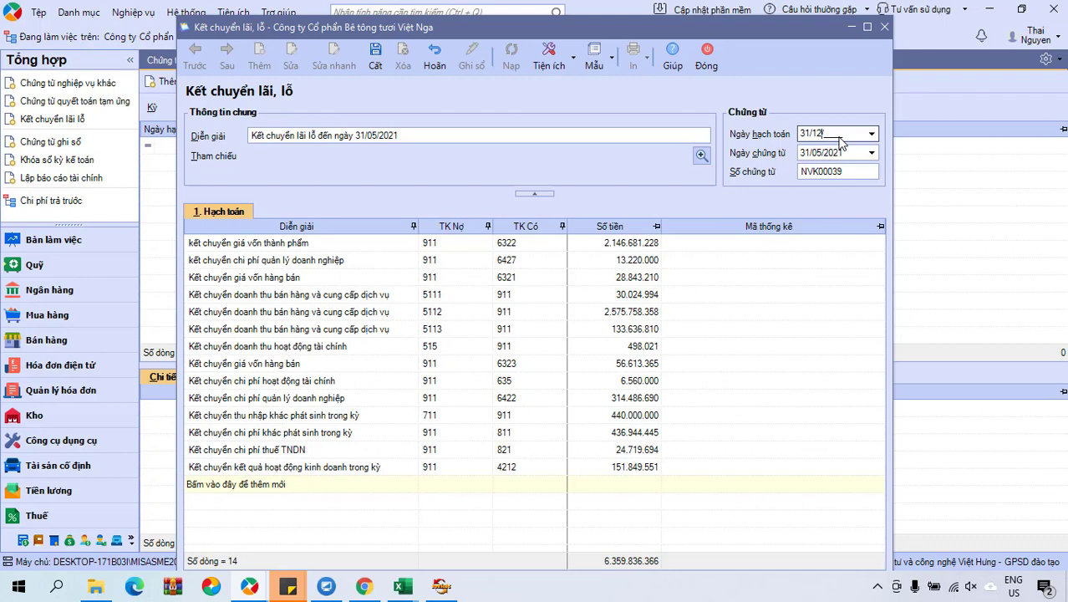
pyautogui.write('03/')
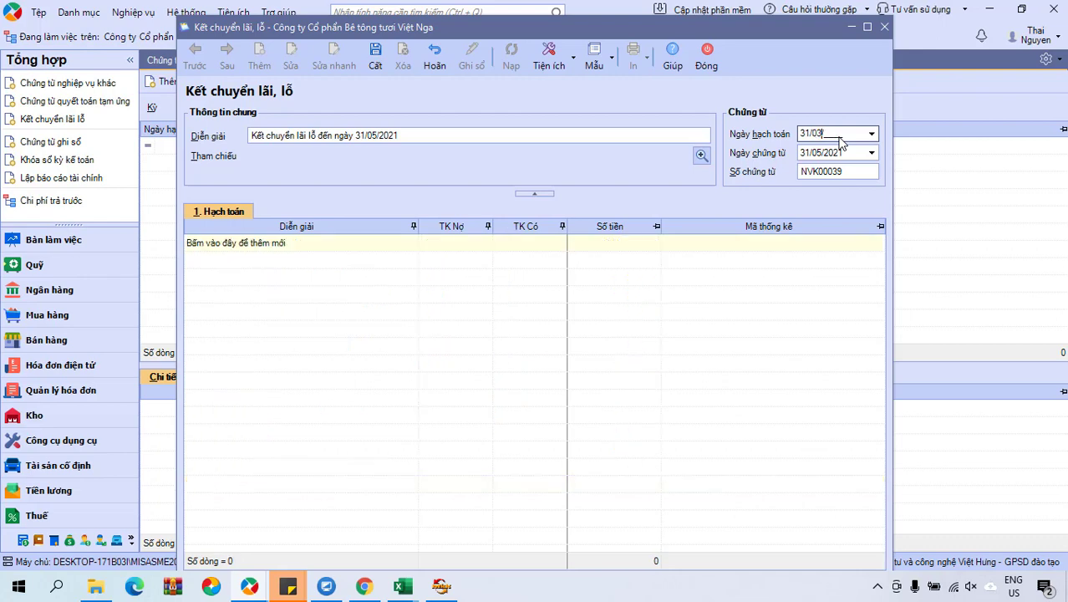
pyautogui.write('2021')
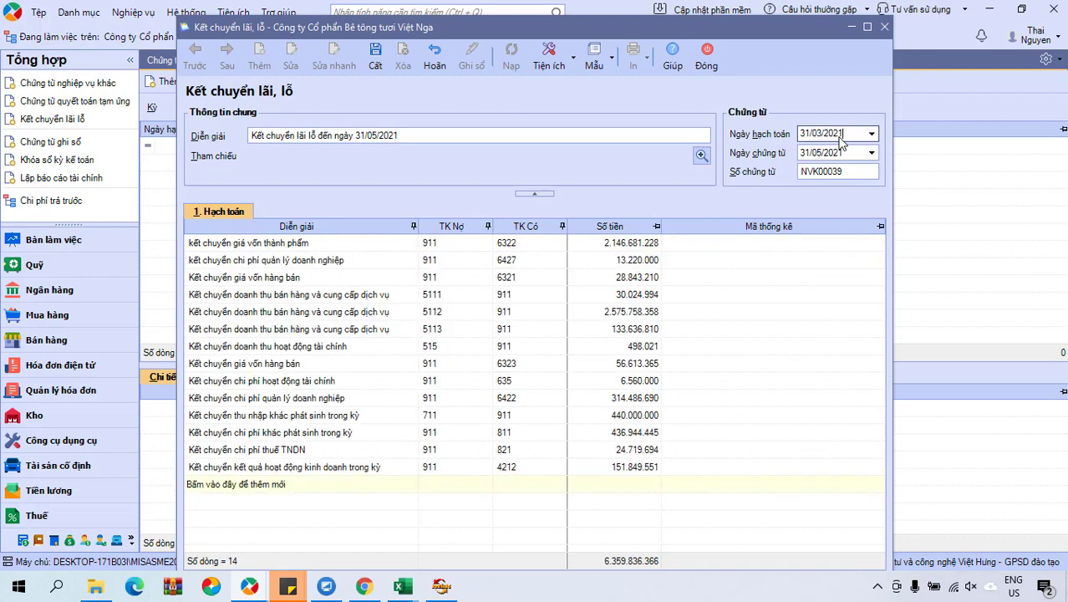
pyautogui.press('Tab')
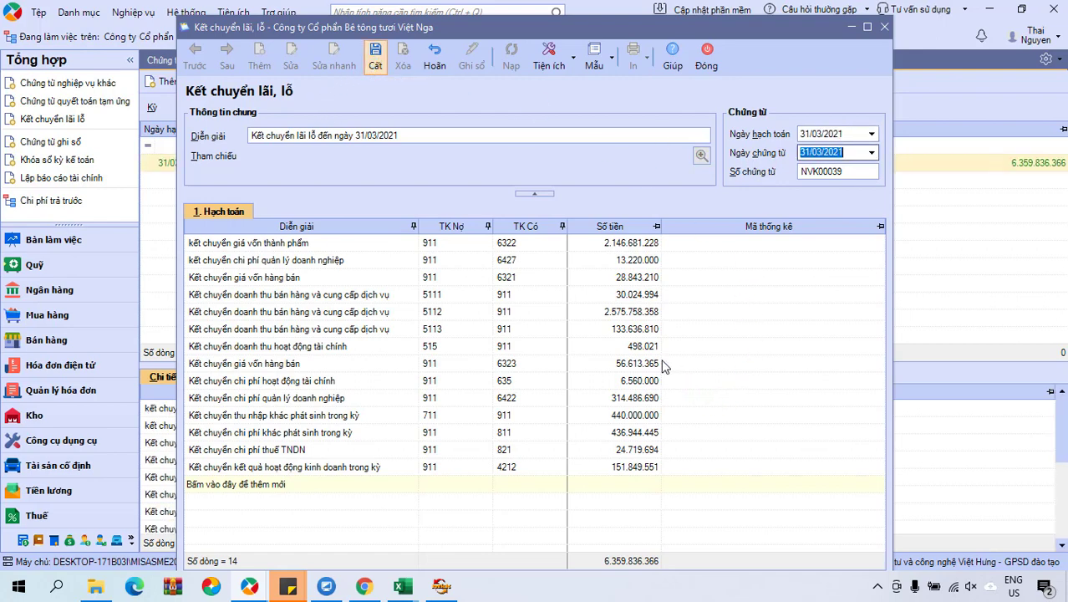
pyautogui.click(706, 58)
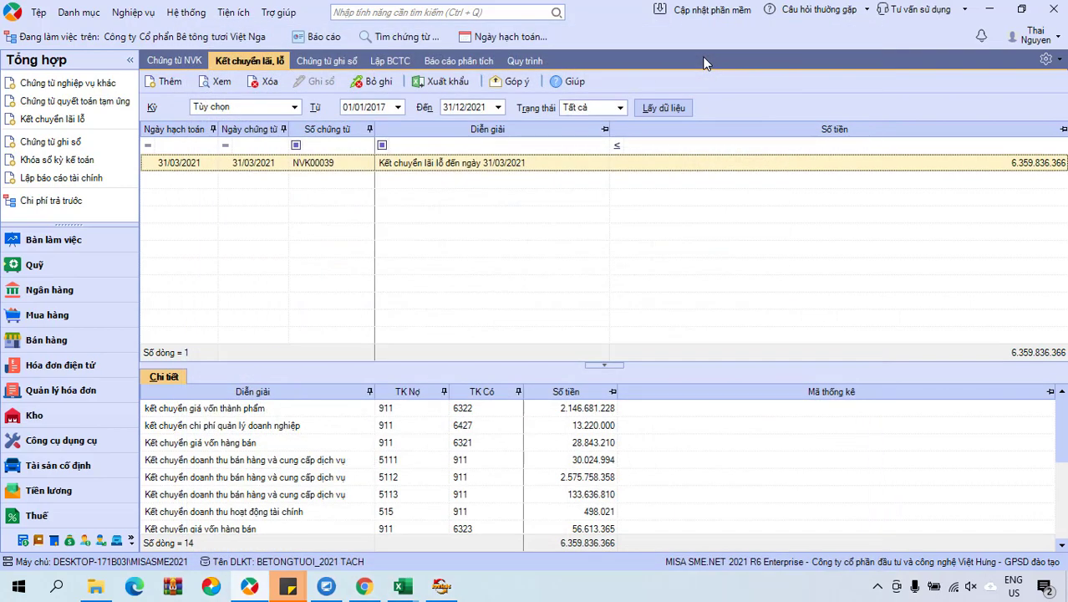
# Run the Quý 1 Bảng cân đối tài khoản (Mẫu quản trị), scroll through it, then return to HTKK.
pyautogui.click(321, 37)
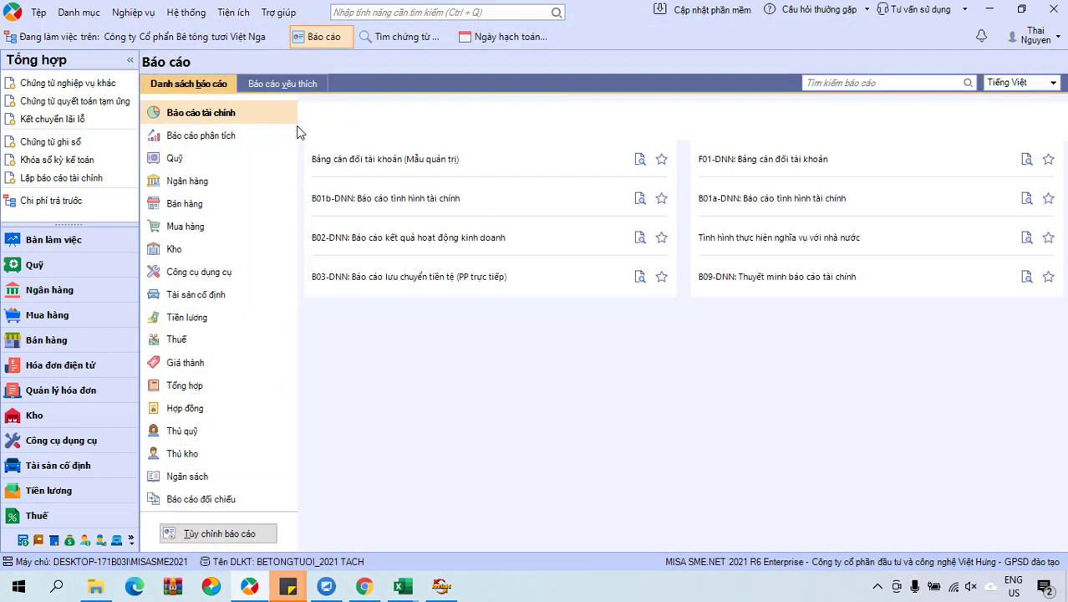
pyautogui.click(359, 159)
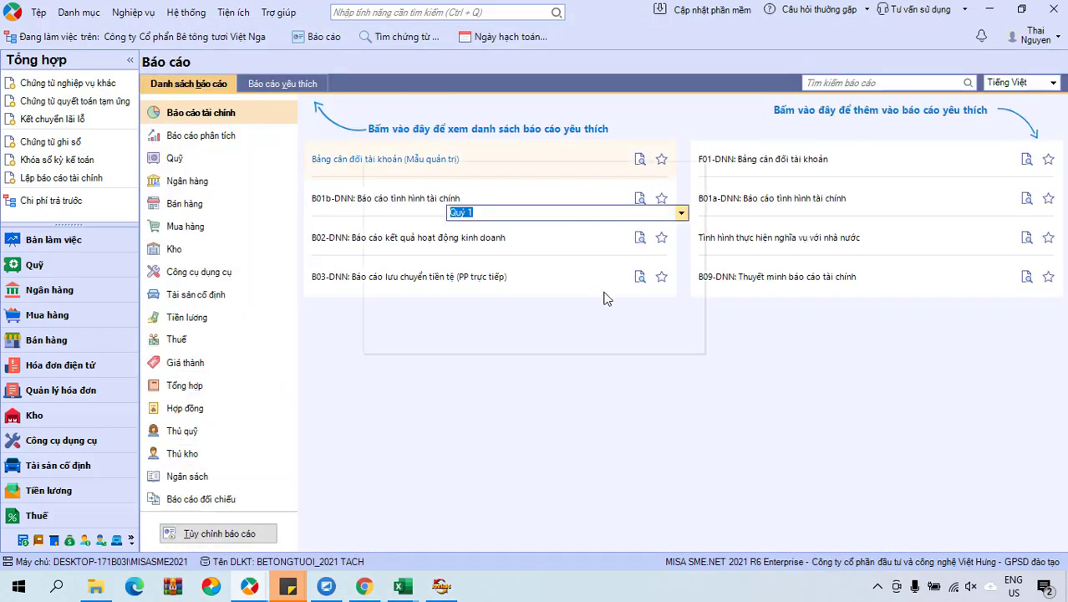
pyautogui.click(609, 337)
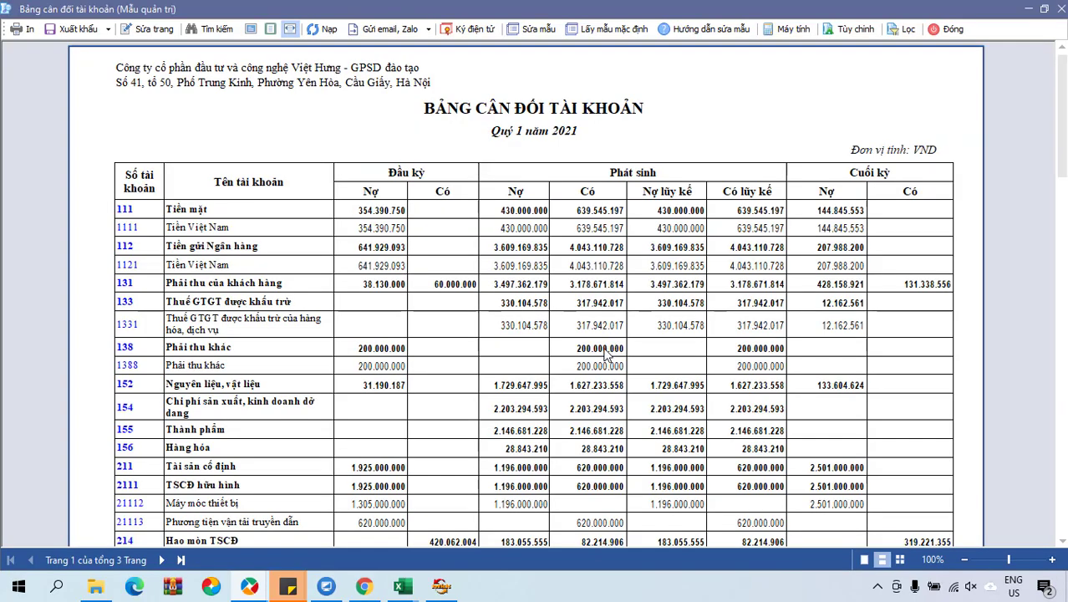
pyautogui.scroll(-5, 607, 357)
pyautogui.scroll(-10, 448, 363)
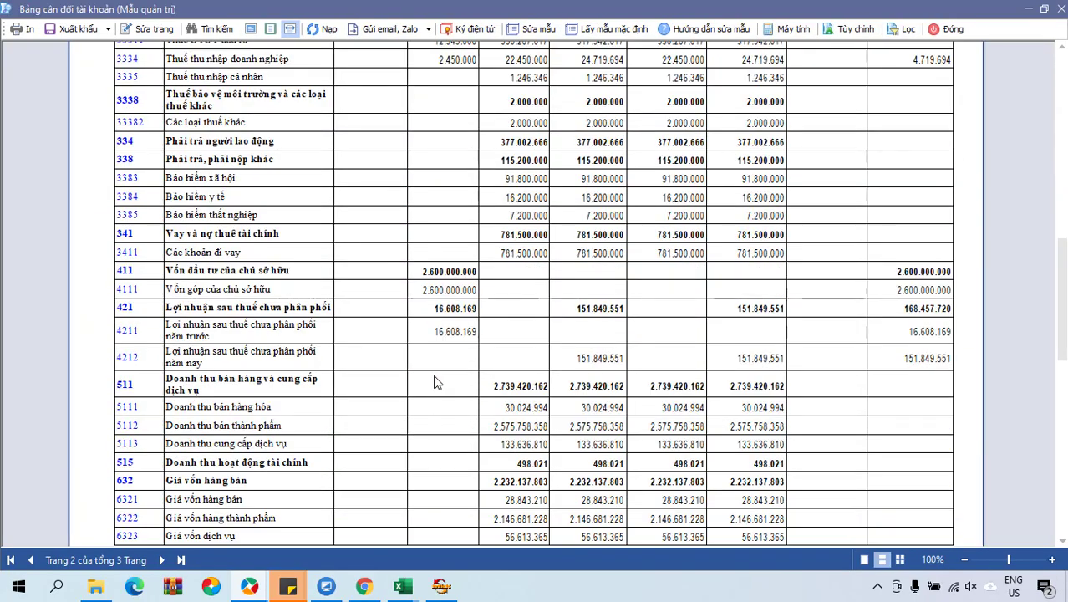
pyautogui.scroll(-3, 433, 374)
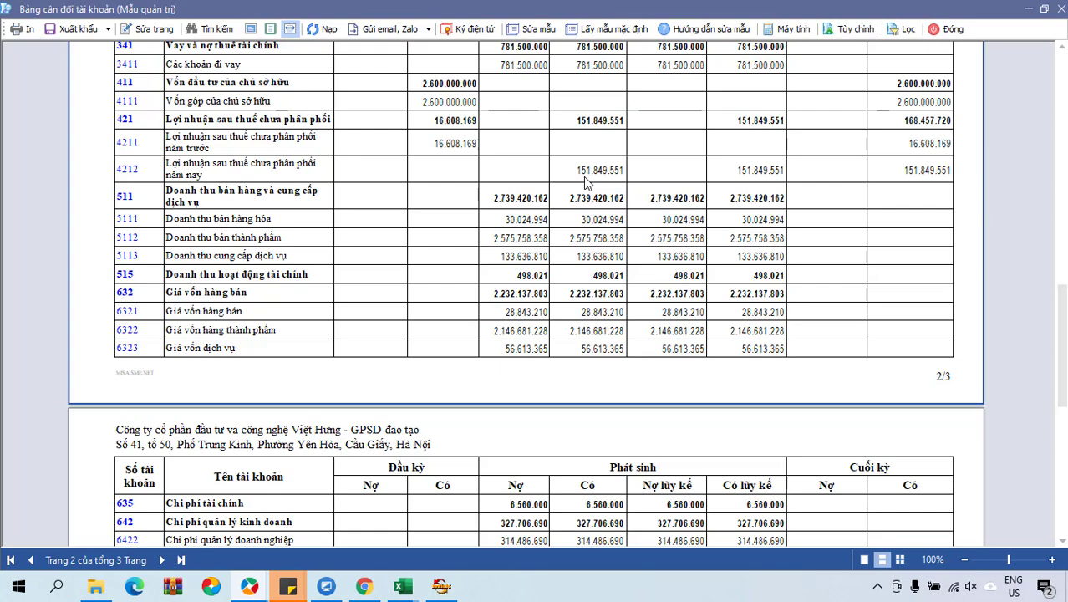
pyautogui.scroll(-3, 585, 182)
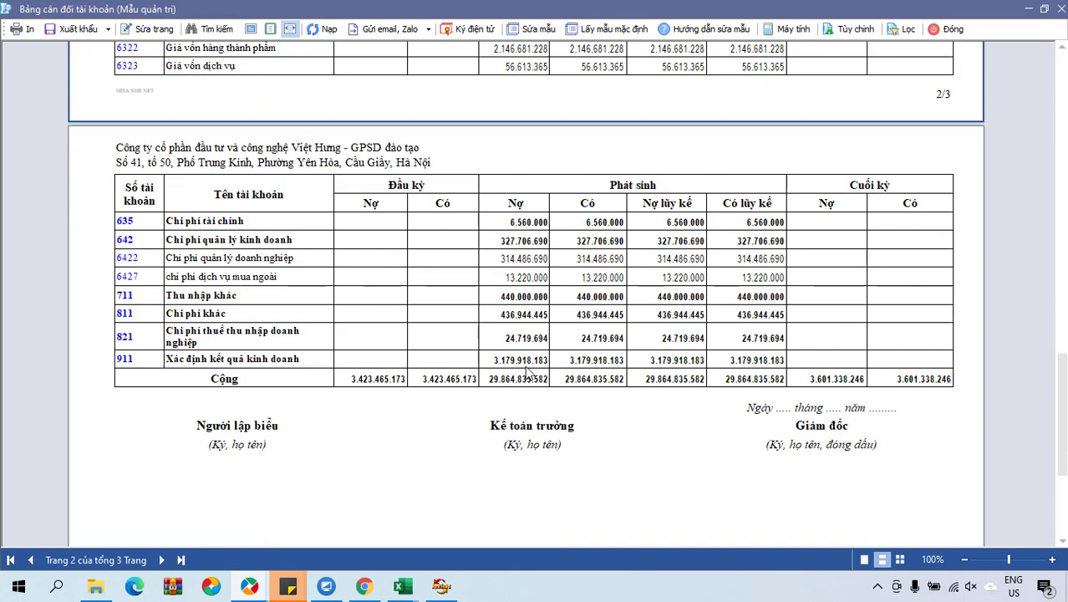
pyautogui.scroll(3, 526, 372)
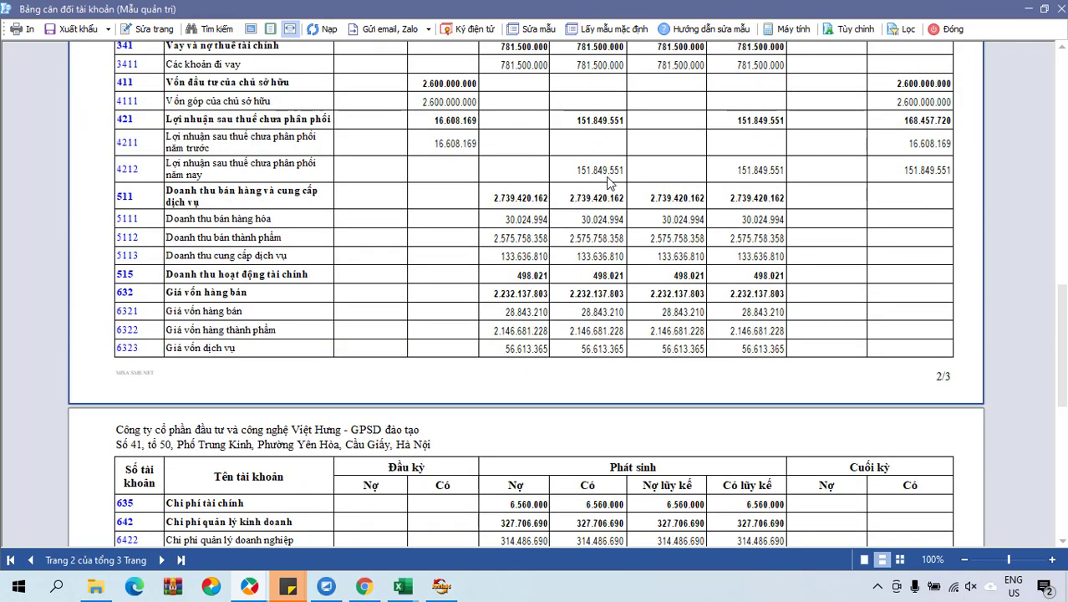
pyautogui.scroll(5, 608, 182)
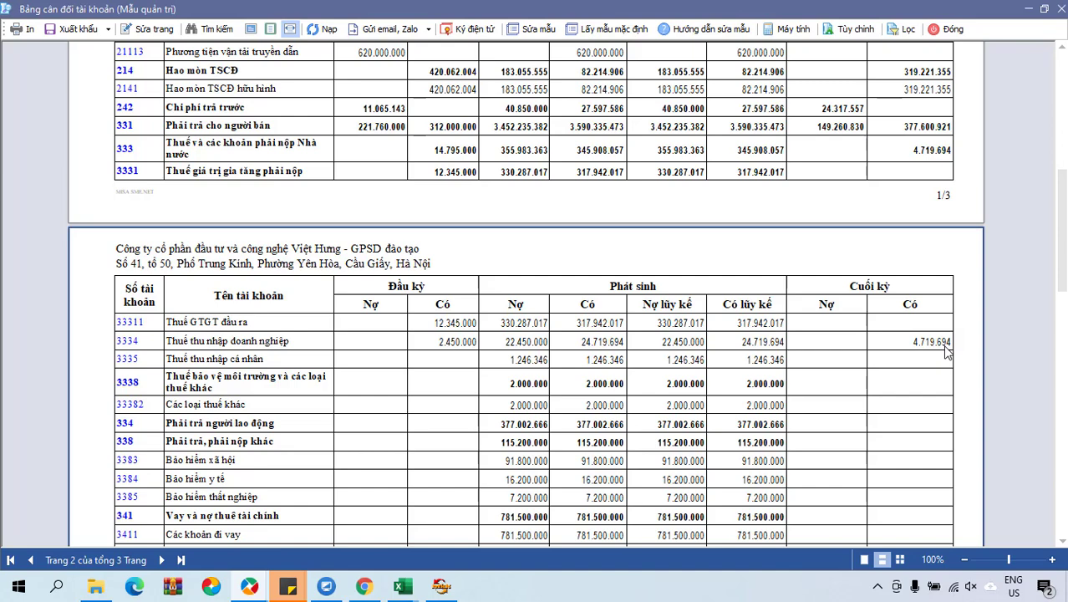
pyautogui.click(442, 587)
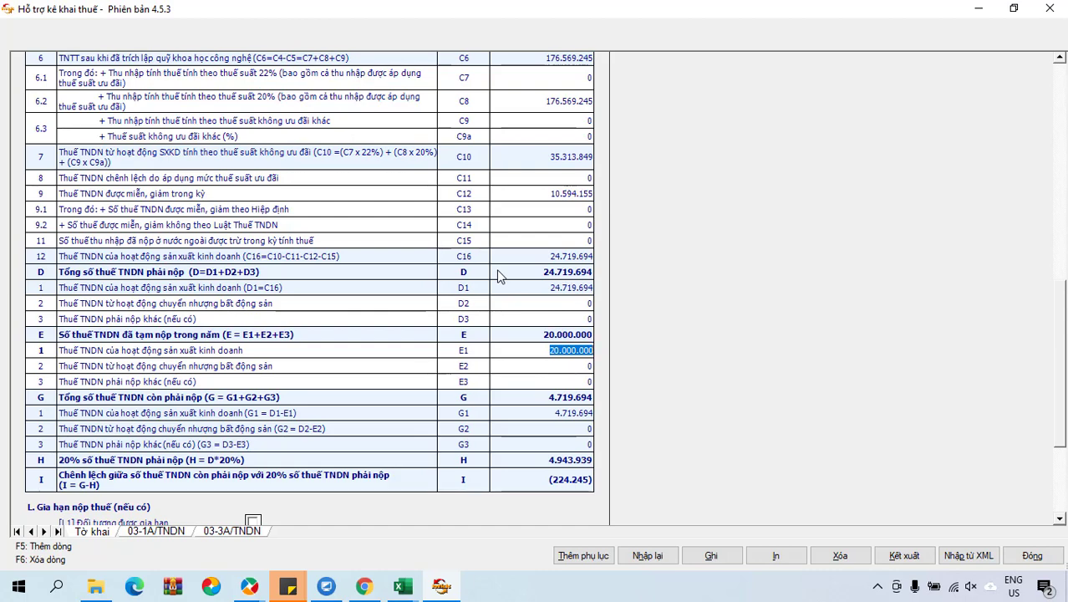
# Switch back to MISA and close the Bảng cân đối tài khoản report.
pyautogui.click(365, 587)
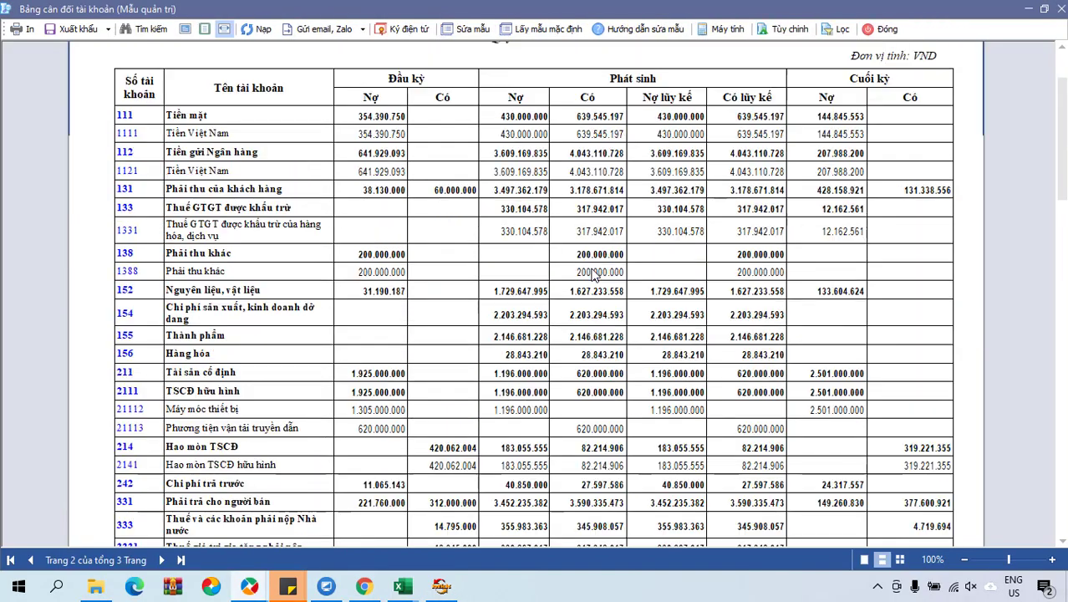
pyautogui.click(945, 33)
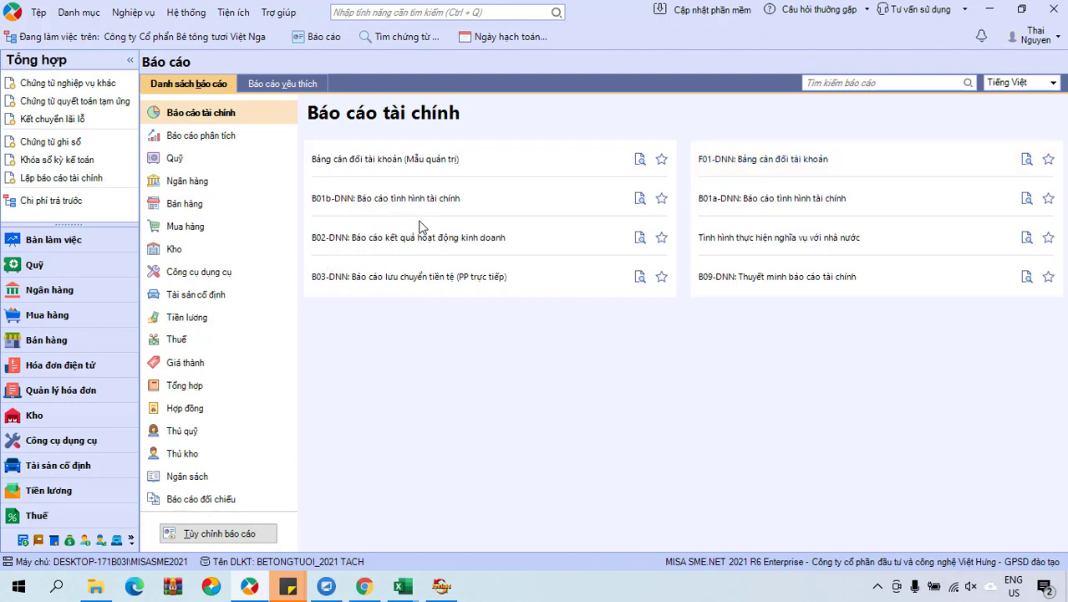
# Check the course's sample C1–C8 figures, then return to the HTKK 03/TNDN declaration.
pyautogui.moveTo(365, 587)
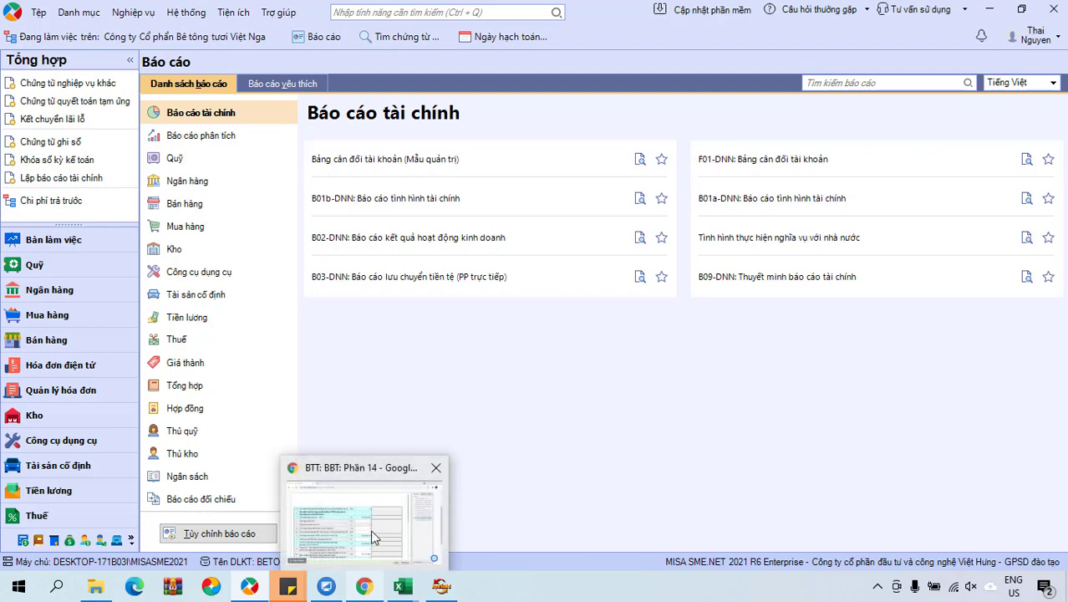
pyautogui.click(380, 514)
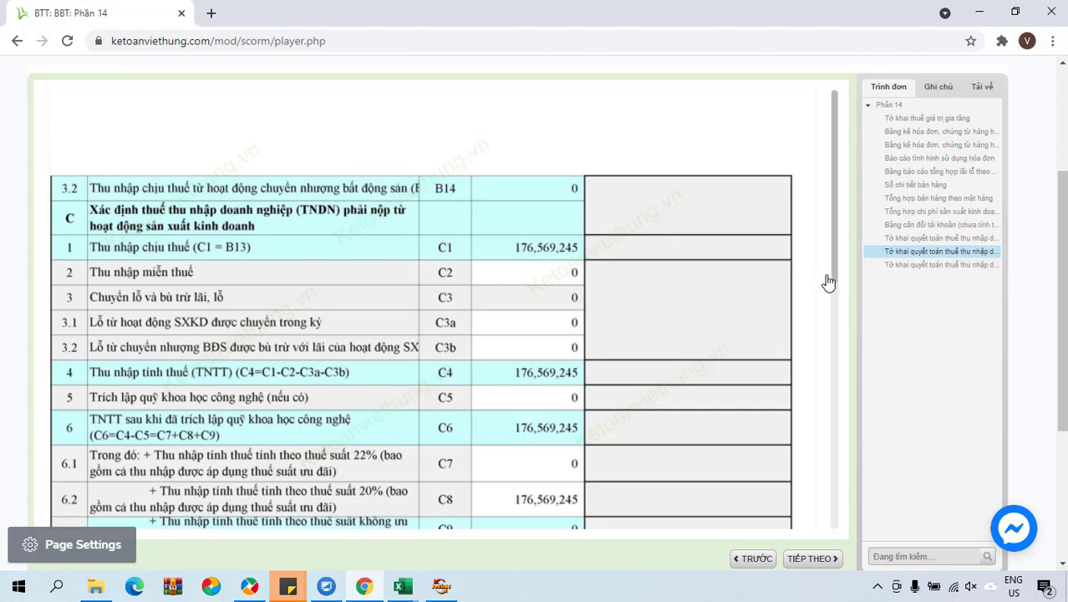
pyautogui.click(441, 586)
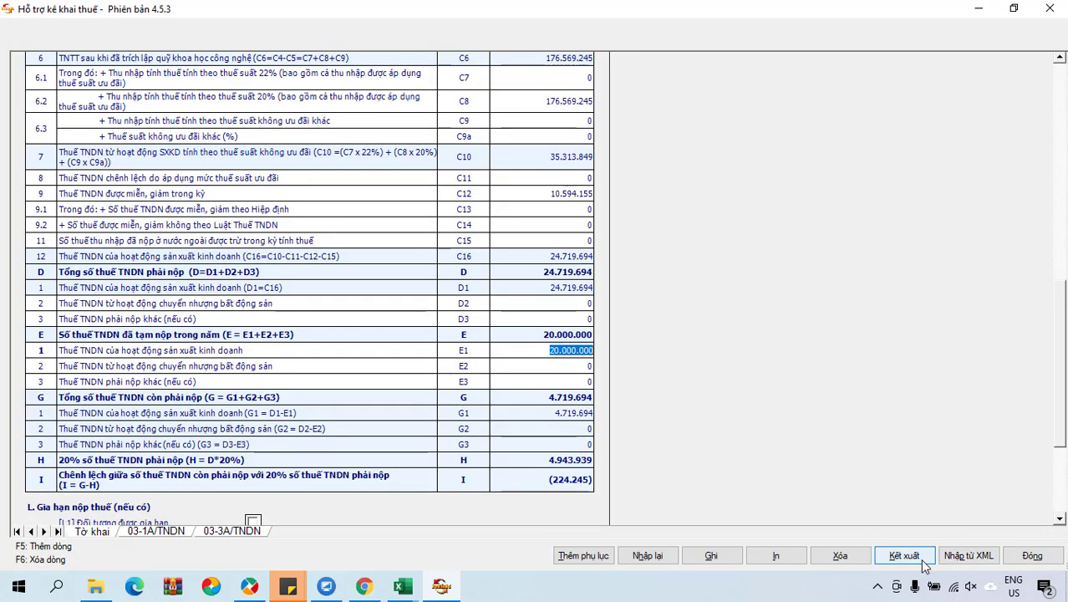
# Create a desktop folder named 'BCTC 20XX' for the exported reports.
pyautogui.click(1065, 585)
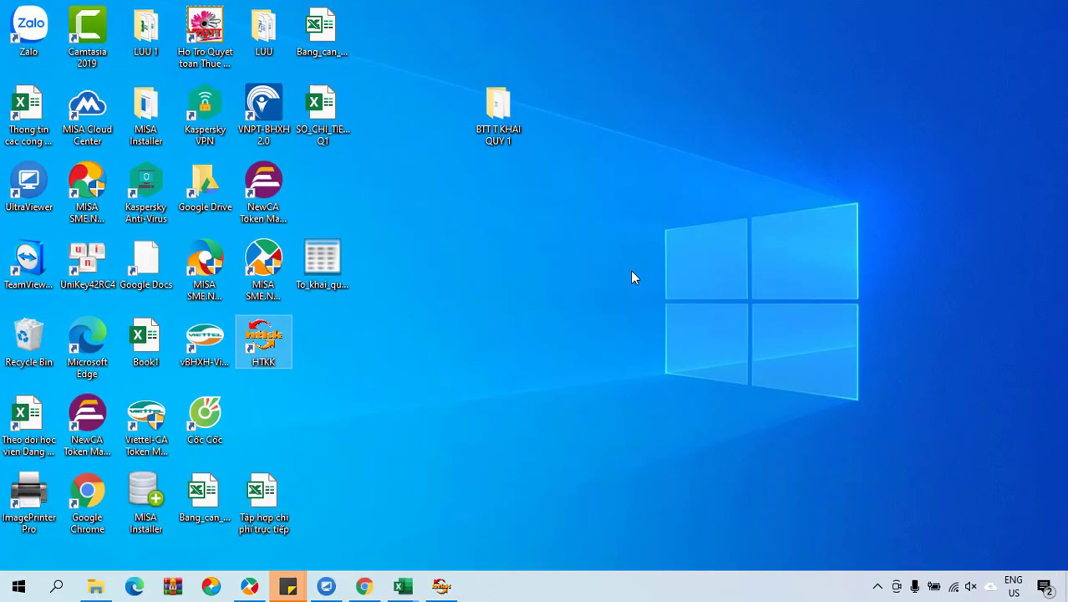
pyautogui.rightClick(573, 253)
pyautogui.moveTo(643, 420)
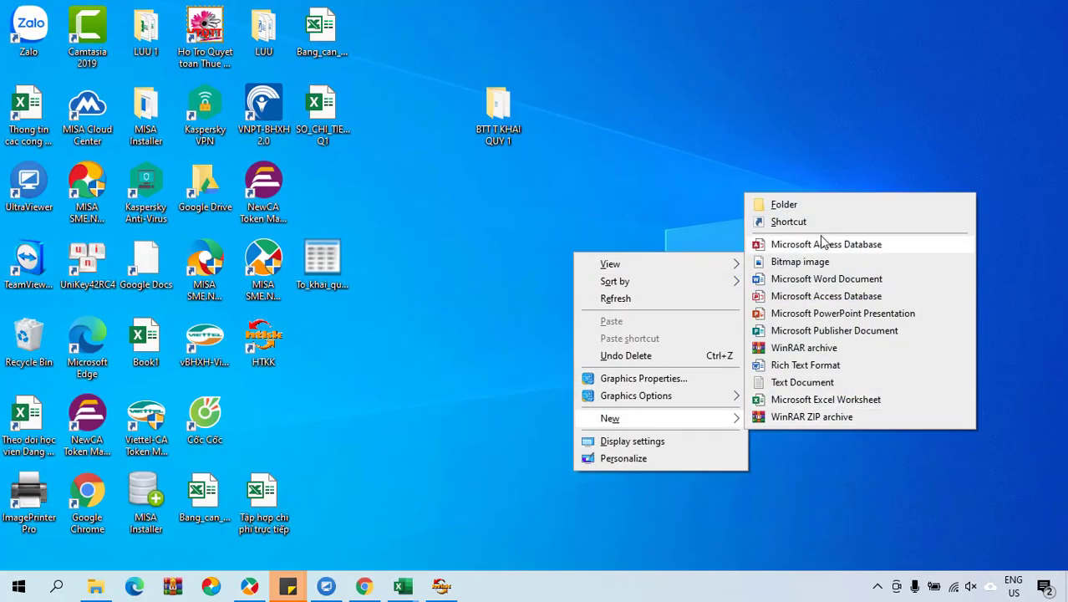
pyautogui.click(776, 203)
pyautogui.write('BCTC')
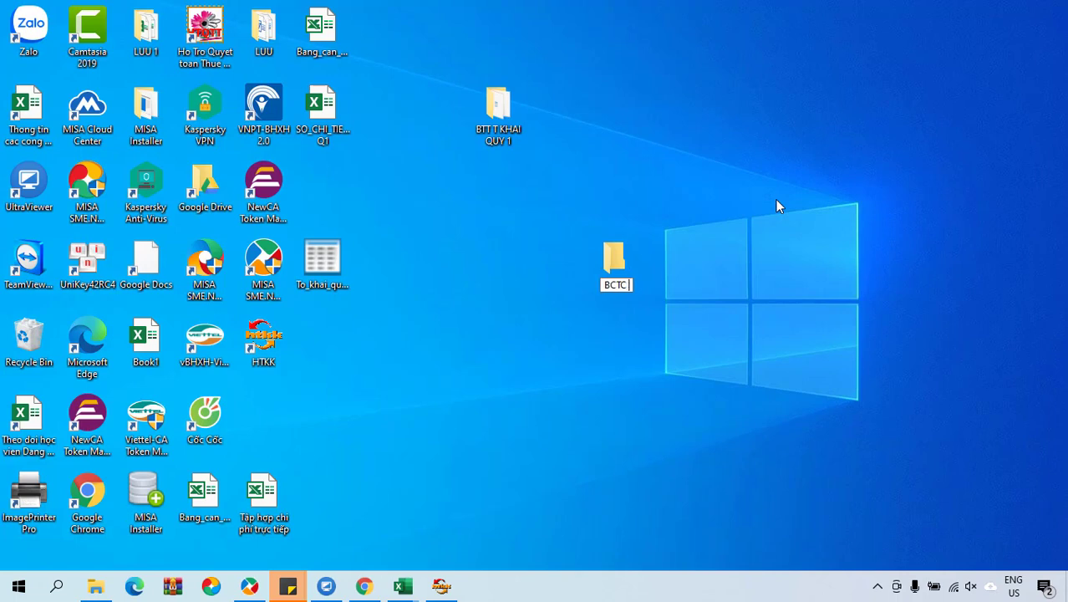
pyautogui.write(' 20XX')
pyautogui.press('Return')
pyautogui.press('Return')
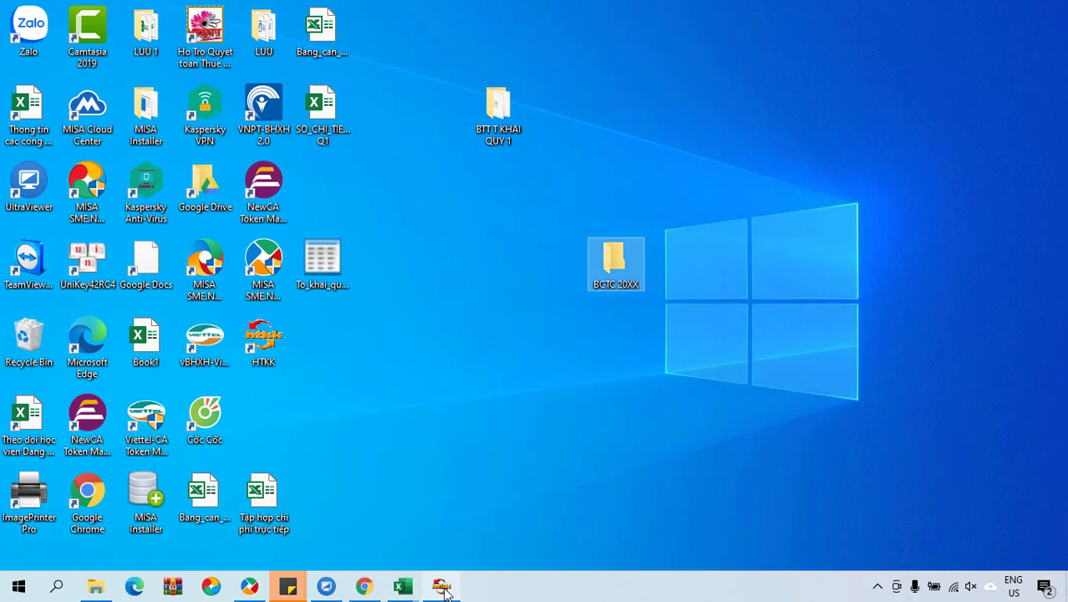
pyautogui.click(441, 585)
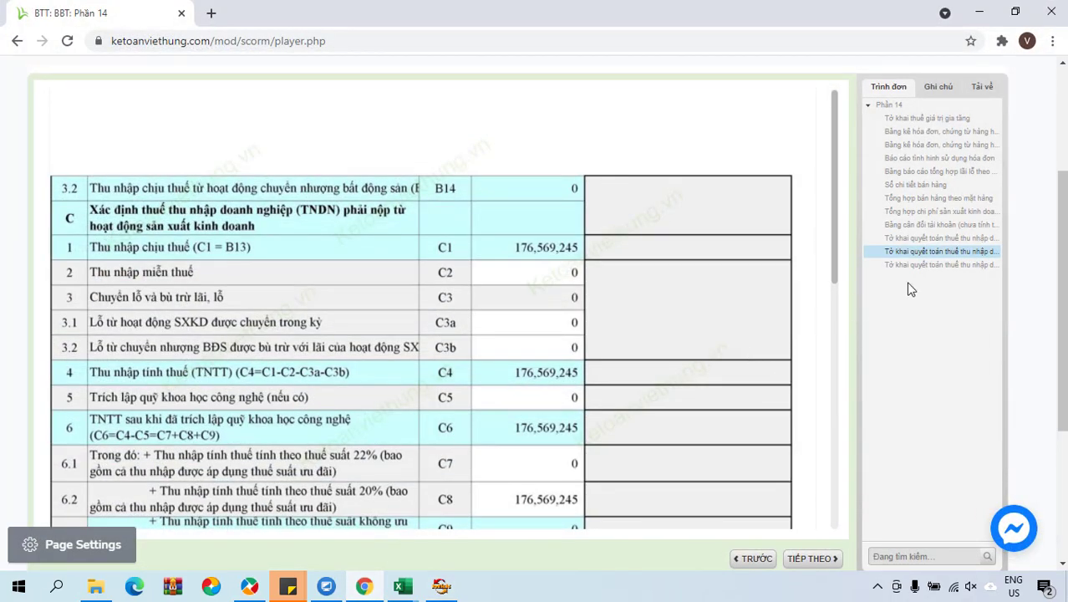
# Open the course's CIT finalization declaration lessons and scroll through the sample form.
pyautogui.scroll(2, 752, 276)
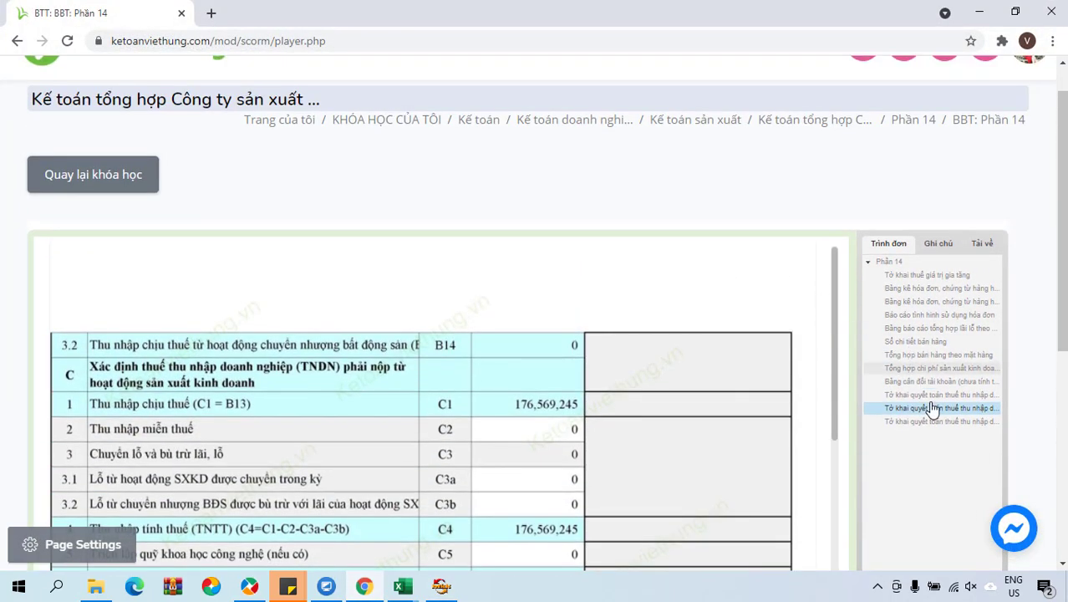
pyautogui.click(932, 400)
pyautogui.scroll(-2, 724, 390)
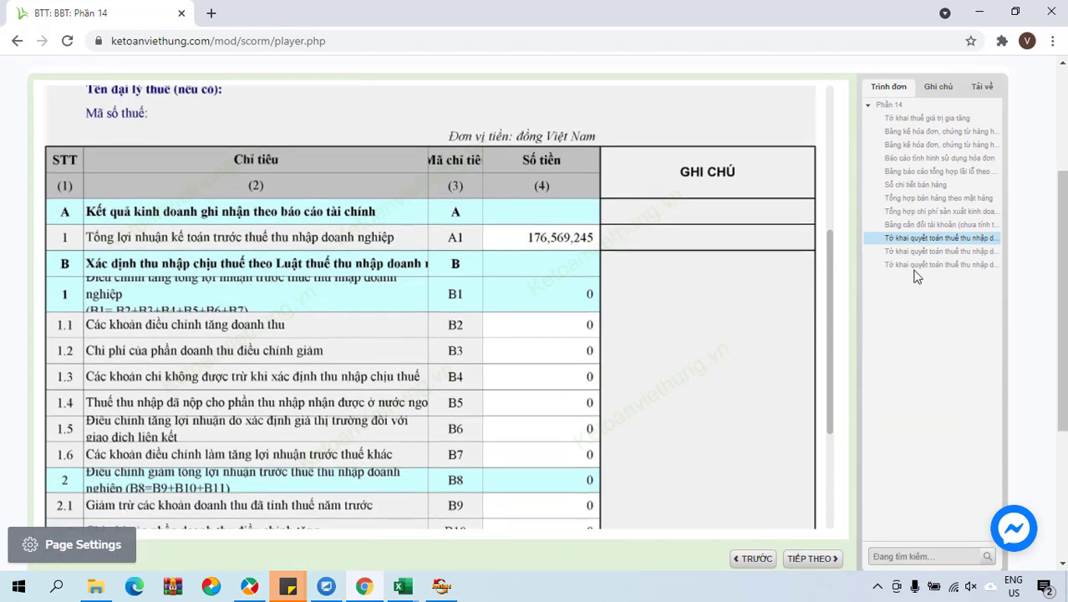
pyautogui.click(929, 254)
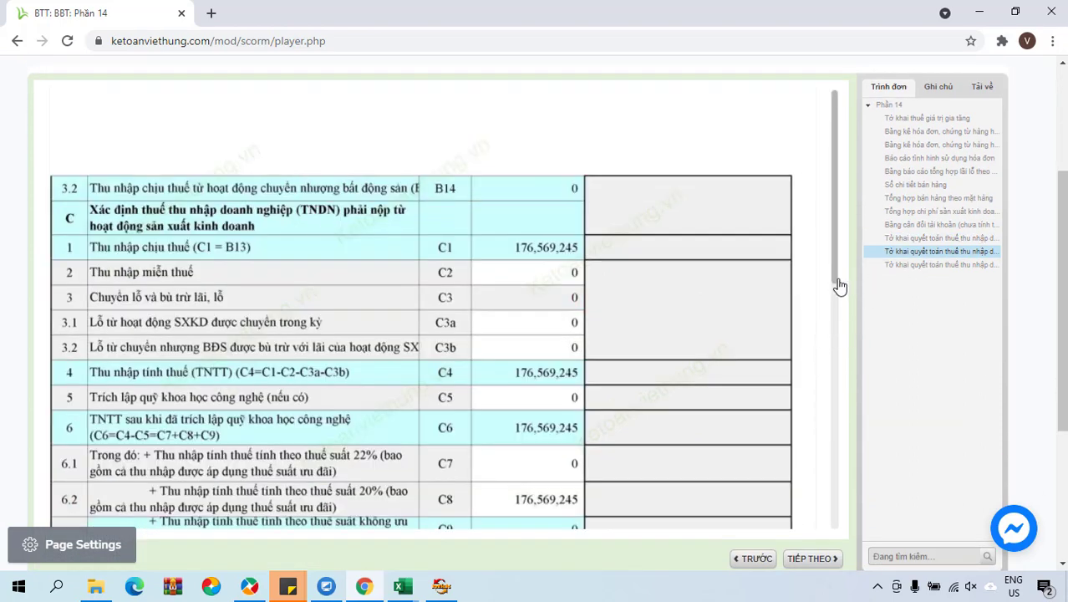
pyautogui.moveTo(840, 286); pyautogui.dragTo(837, 484)
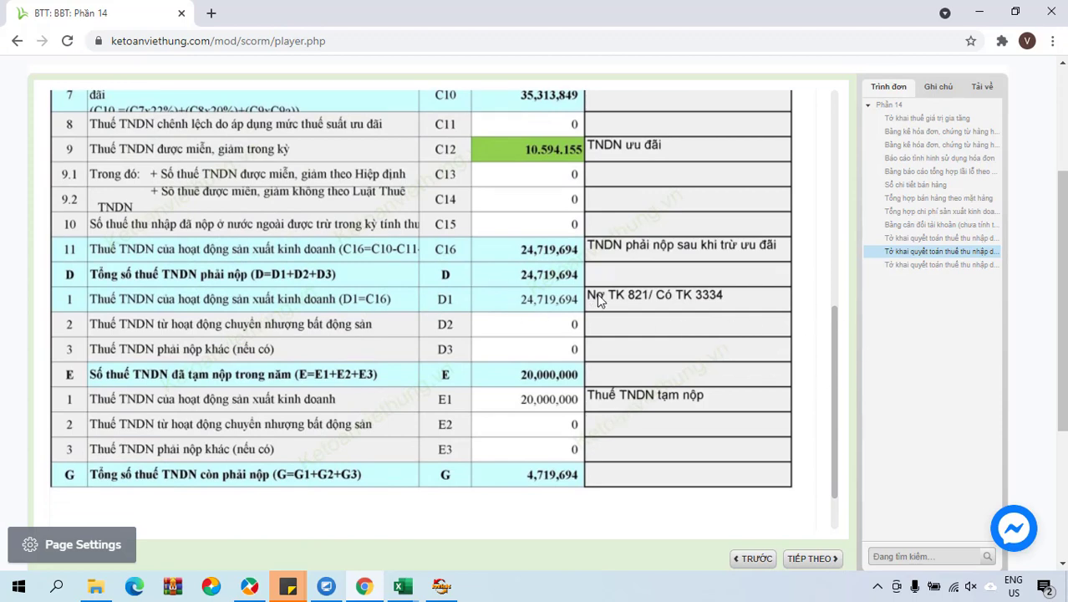
# Compare the sample's C–G figures, including G = 4,719,694, against HTKK's declaration.
pyautogui.click(442, 585)
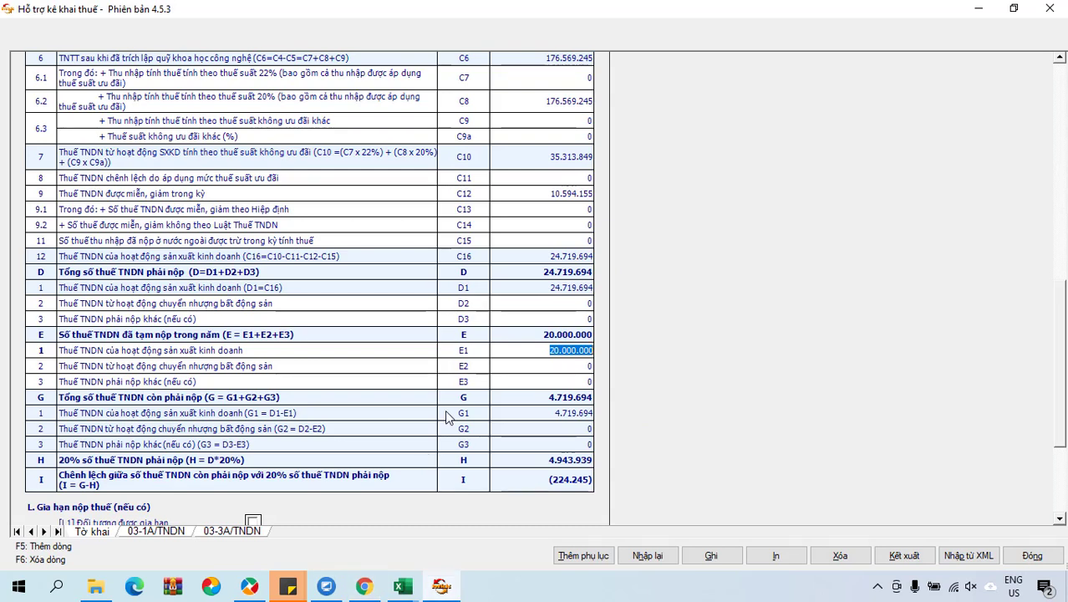
pyautogui.click(364, 585)
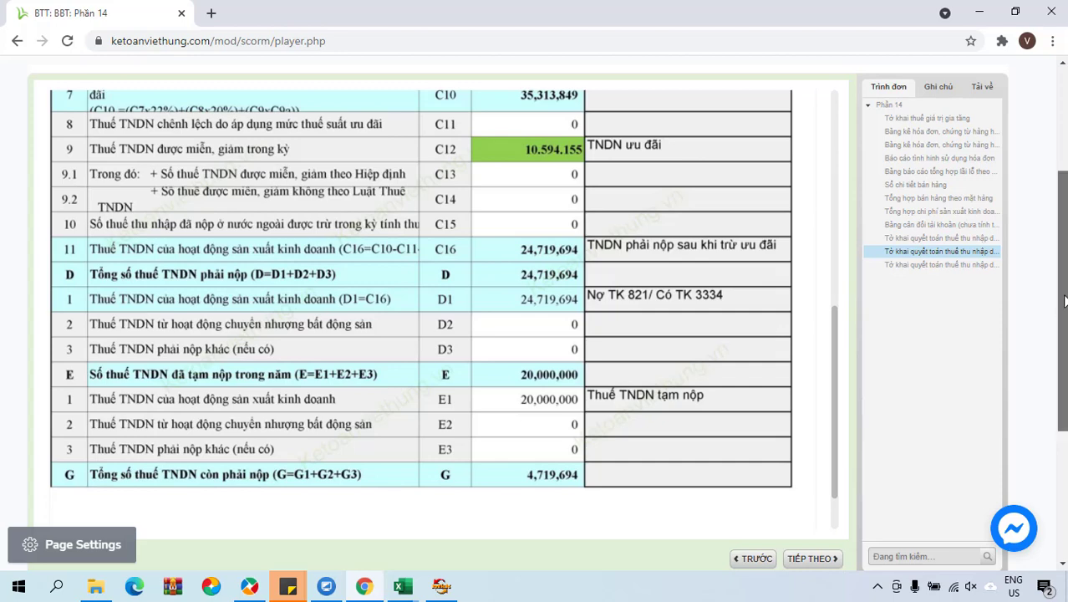
pyautogui.scroll(3, 1045, 301)
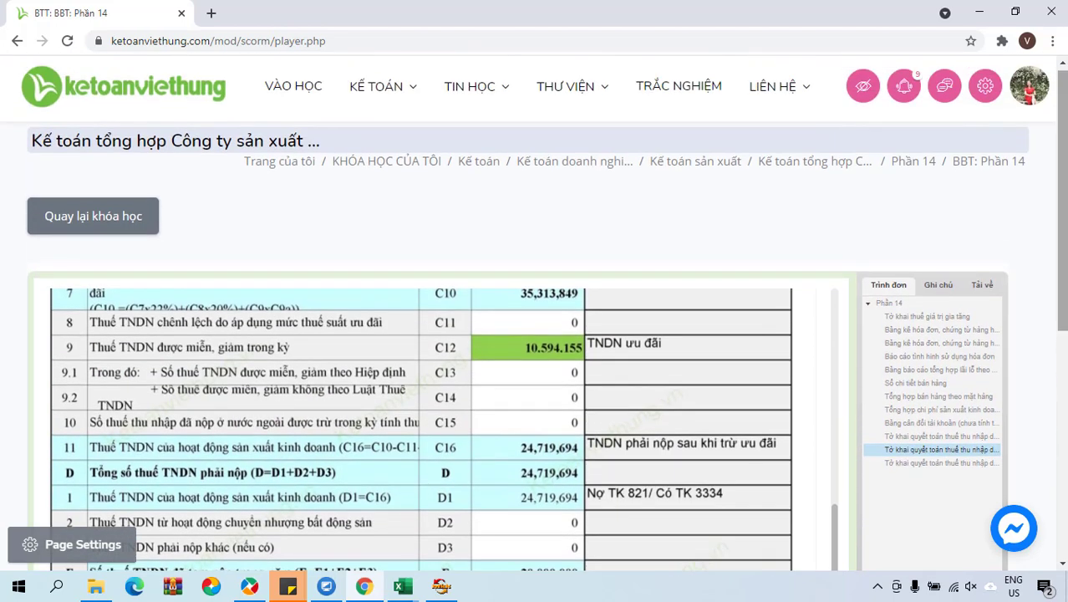